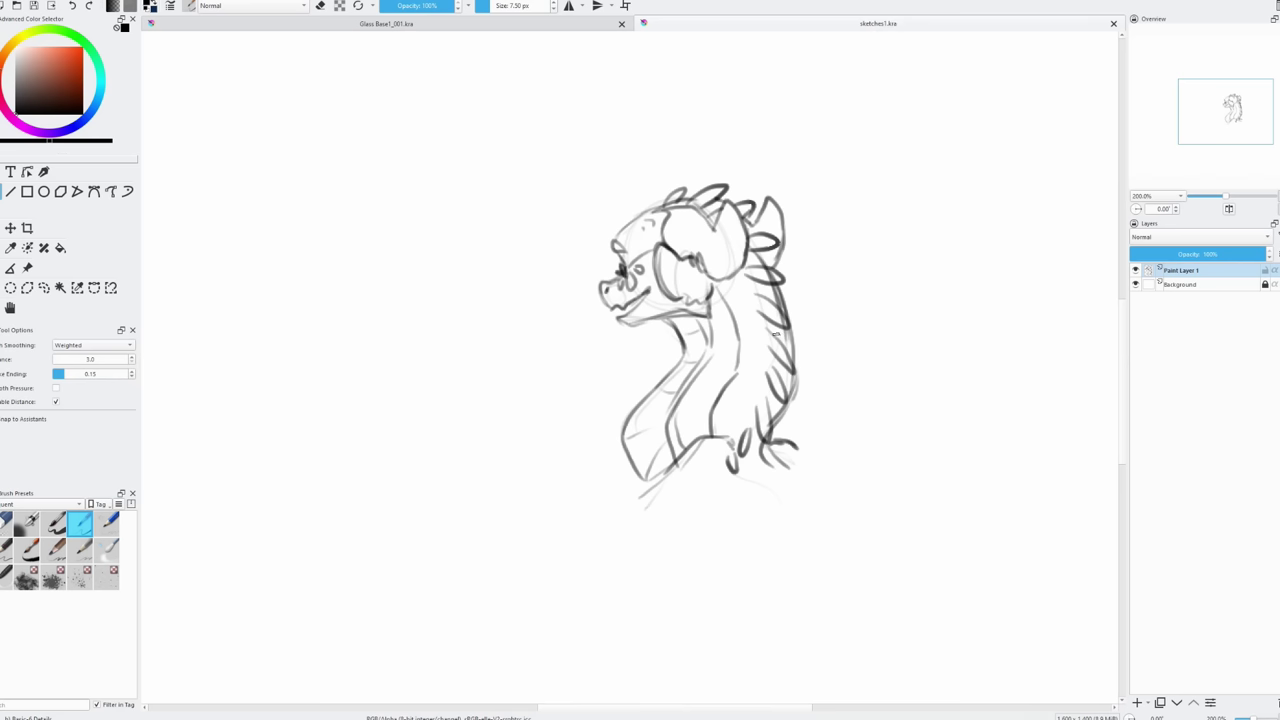
Add a new layer beneath the dragon sketch and rough in a wide flat ellipse with a small head circle above it.
key("minus")
key("Insert")
mouse_move(400, 423)
left_mouse_down()
mouse_move(557, 391)
mouse_move(628, 396)
left_mouse_up()
left_click_drag(406, 420, 650, 438)
mouse_move(560, 310)
left_mouse_down()
mouse_move(590, 330)
mouse_move(578, 342)
left_mouse_up()
key("ctrl+z")
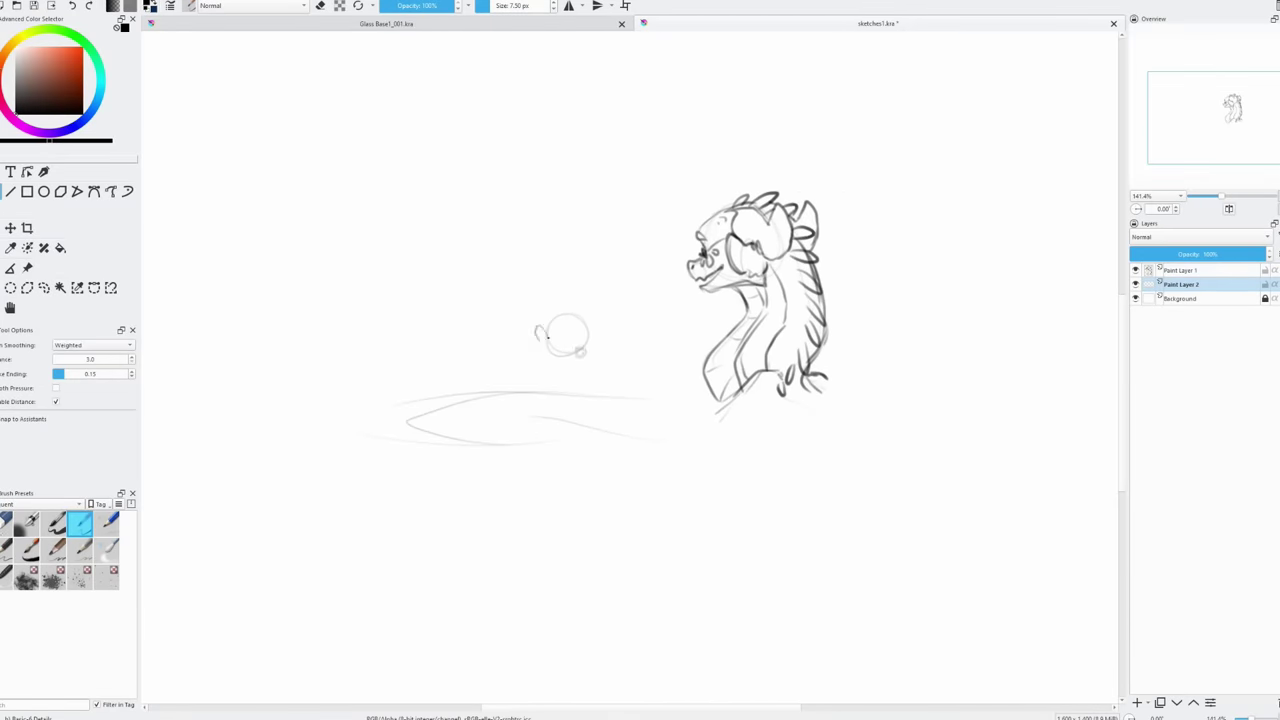
key("ctrl+z")
On Paint Layer 1, sketch the large dragon's back, the arm of its near wing and the wing's upper edge.
key("Page_Up")
key("Page_Down")
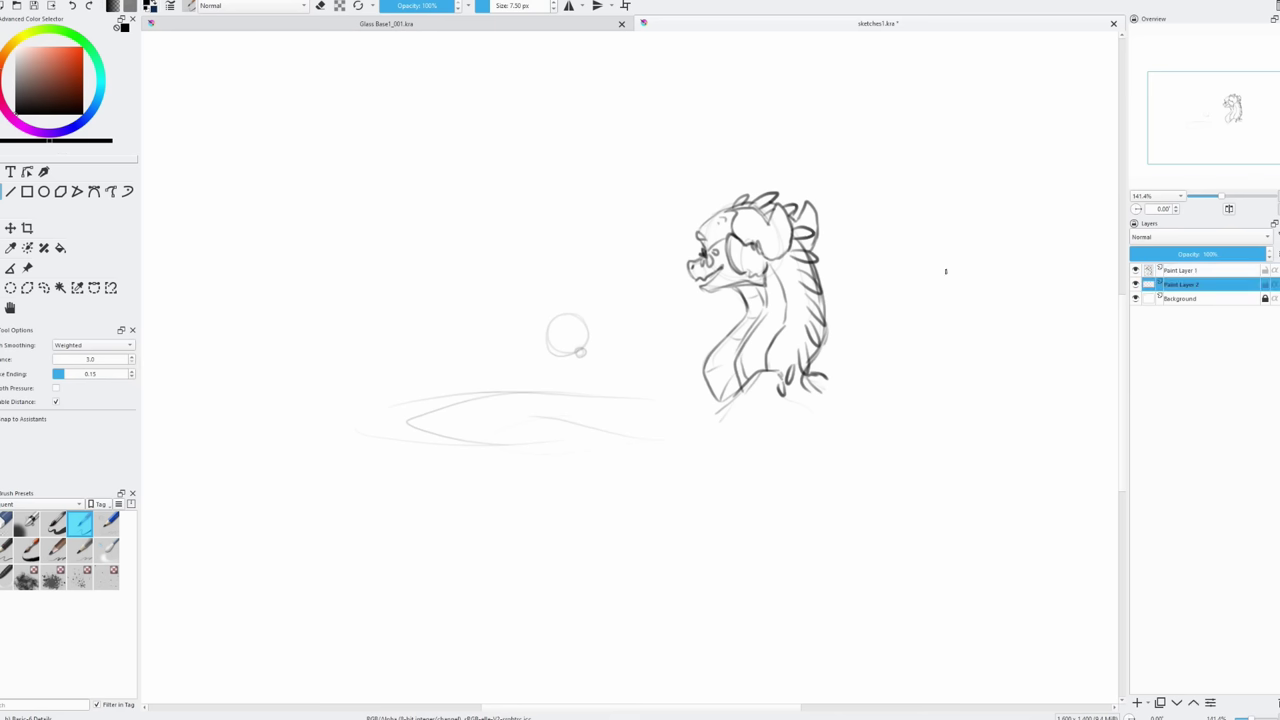
key("Page_Up")
left_click_drag(820, 395, 885, 505)
left_click_drag(880, 560, 820, 650)
mouse_move(740, 392)
left_mouse_down()
mouse_move(612, 455)
mouse_move(530, 462)
left_mouse_up()
left_click_drag(474, 385, 502, 462)
mouse_move(473, 330)
left_mouse_down()
mouse_move(354, 197)
mouse_move(265, 187)
left_mouse_up()
left_click_drag(764, 452, 615, 475)
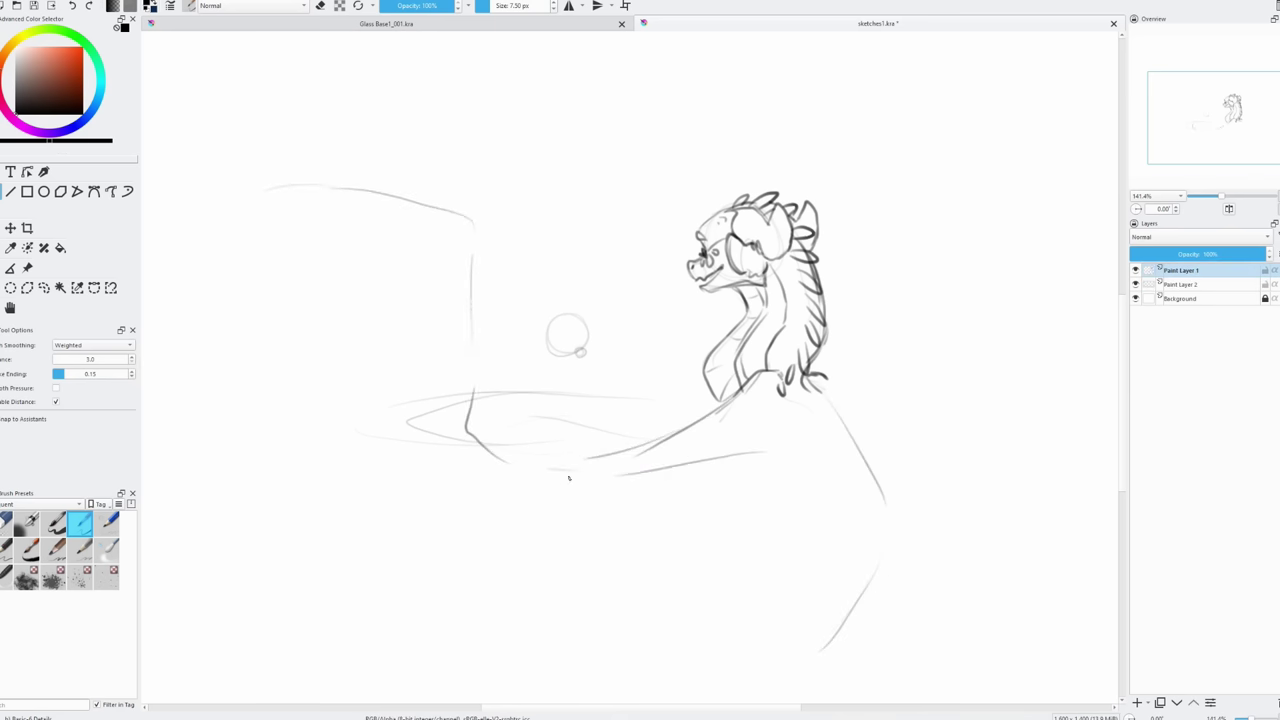
Strengthen the near wing's upper edge and sketch the long finger bones fanning out from its wrist.
mouse_move(472, 300)
left_mouse_down()
mouse_move(472, 207)
mouse_move(300, 183)
mouse_move(196, 195)
left_mouse_up()
left_click_drag(435, 224, 240, 270)
mouse_move(438, 224)
left_mouse_down()
mouse_move(192, 255)
mouse_move(195, 378)
left_mouse_up()
left_click_drag(405, 290, 250, 515)
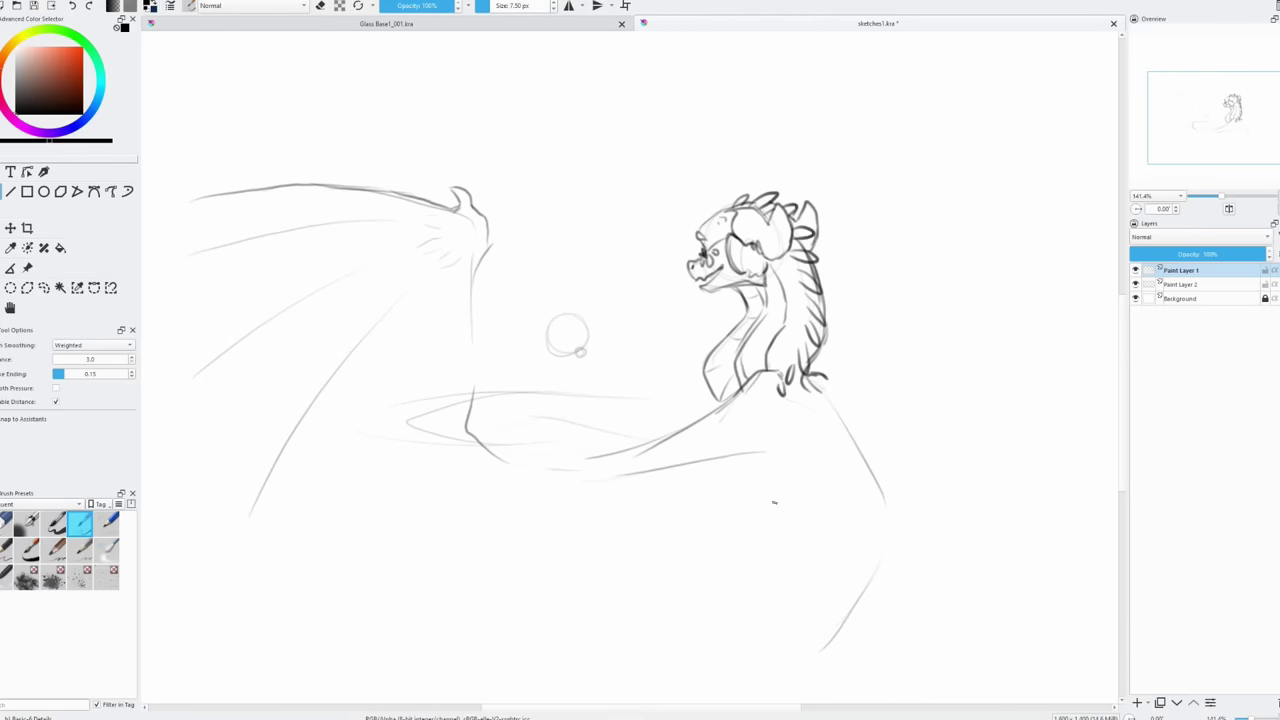
Sketch the curved lower edge of the near wing's membrane and darken the arm line running to the shoulder.
mouse_move(838, 504)
left_mouse_down()
mouse_move(745, 692)
mouse_move(520, 660)
mouse_move(268, 520)
left_mouse_up()
scroll(520, 660, "down", 2)
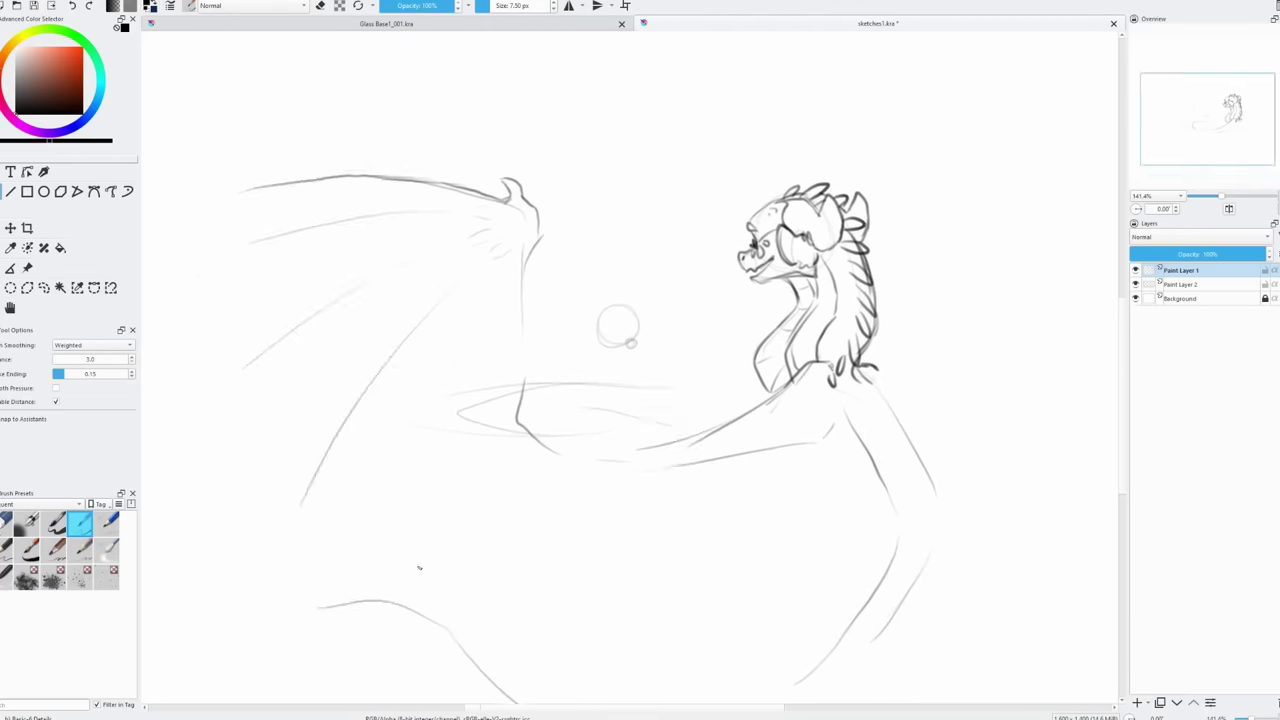
left_click_drag(536, 632, 270, 515)
left_click_drag(785, 338, 610, 378)
left_click_drag(752, 292, 510, 368)
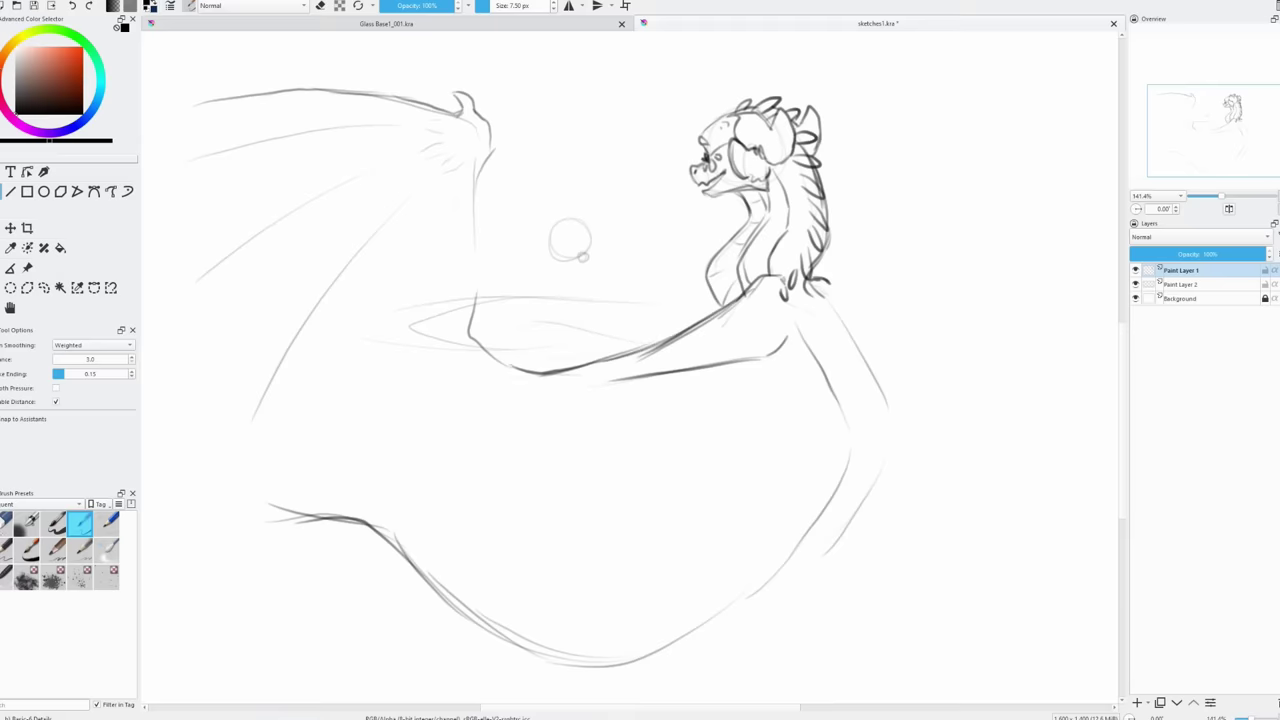
Sketch the near wing's forearm and the membrane fold beneath its elbow, and save the file.
scroll(468, 478, "up", 1)
left_click_drag(468, 478, 436, 590)
left_click_drag(488, 462, 522, 452)
left_click_drag(490, 396, 496, 232)
left_click_drag(472, 352, 466, 280)
key("ctrl+s")
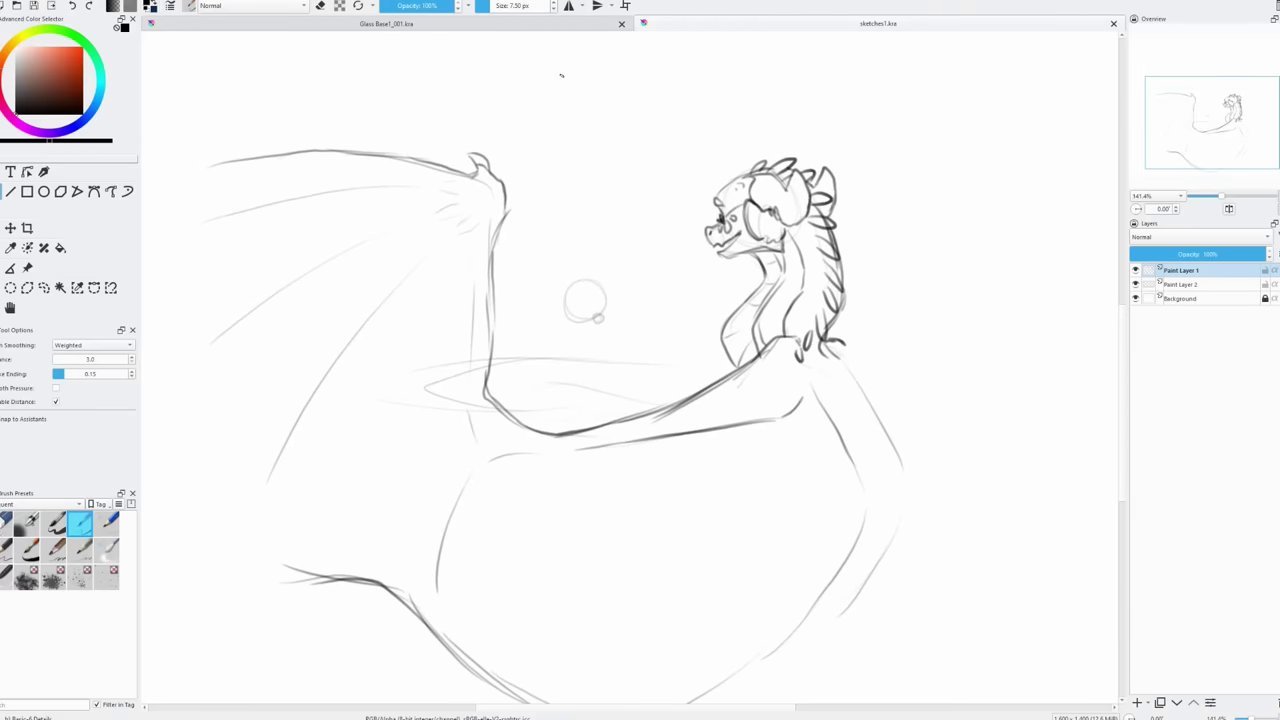
Sketch the large dragon's far wing behind its back, with a hooked tip and a long curved outer edge.
left_click_drag(896, 347, 846, 357)
left_click_drag(878, 268, 862, 345)
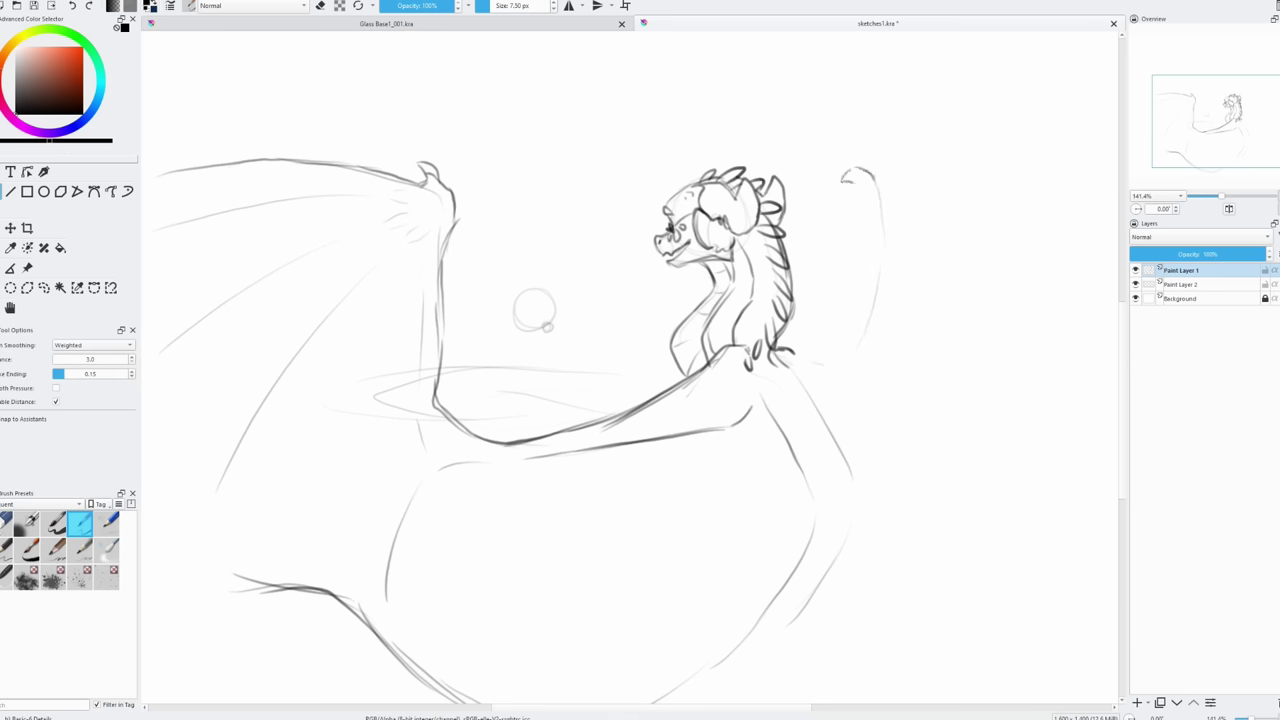
left_click_drag(984, 400, 862, 665)
left_click_drag(974, 302, 878, 656)
left_click_drag(850, 172, 975, 300)
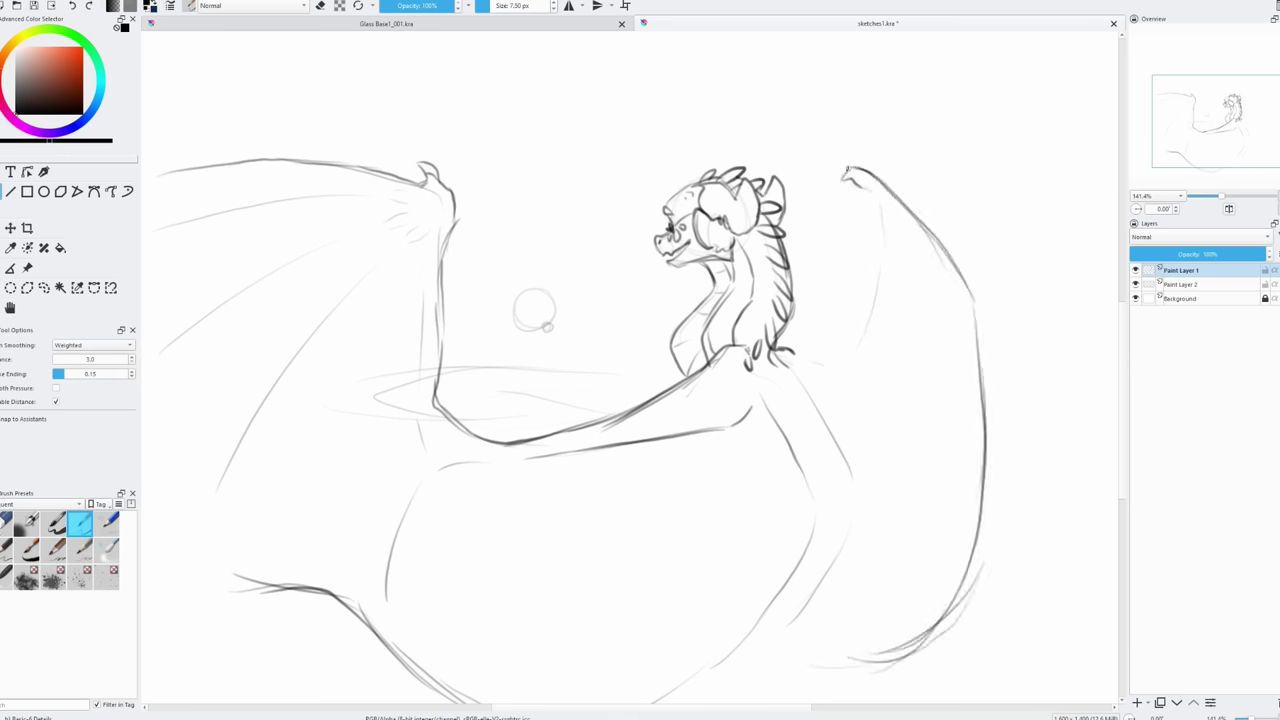
Sketch the far wing's arm from the shoulder up to its tip, along with the membrane contour behind the neck.
left_click_drag(796, 355, 885, 226)
left_click_drag(876, 370, 834, 426)
left_click_drag(892, 276, 866, 390)
left_click_drag(875, 245, 879, 269)
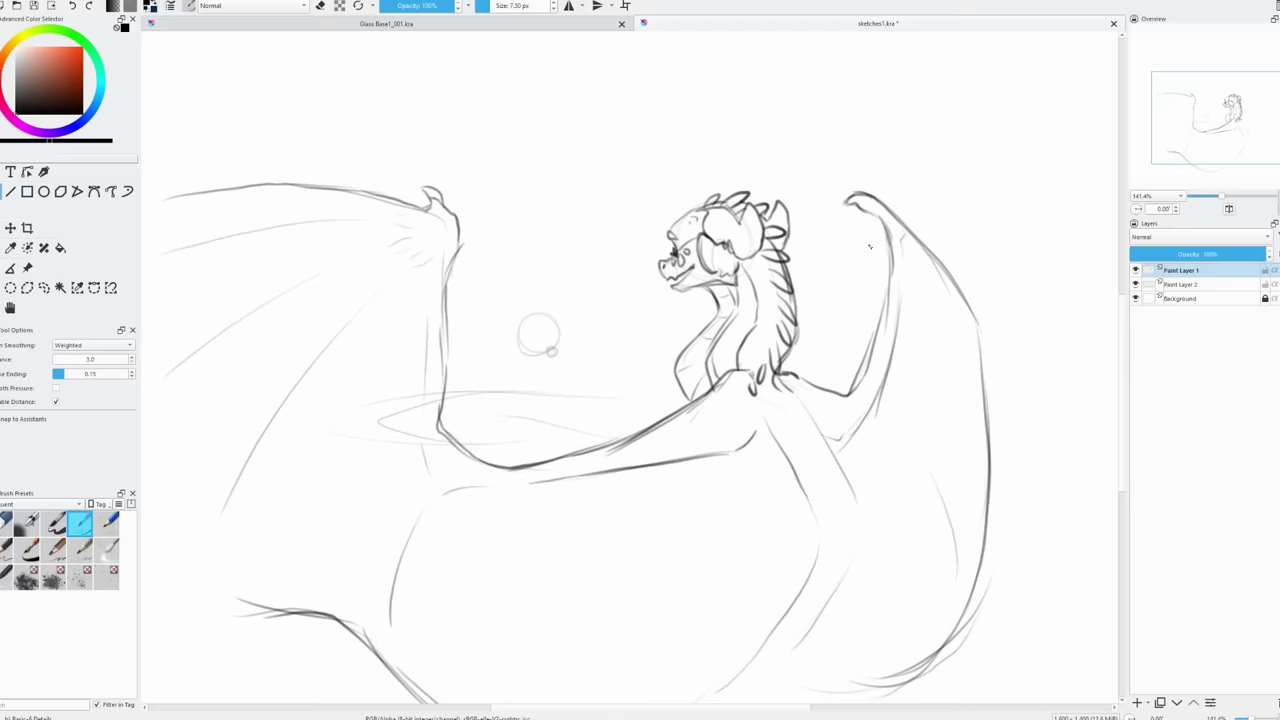
left_click_drag(802, 258, 902, 263)
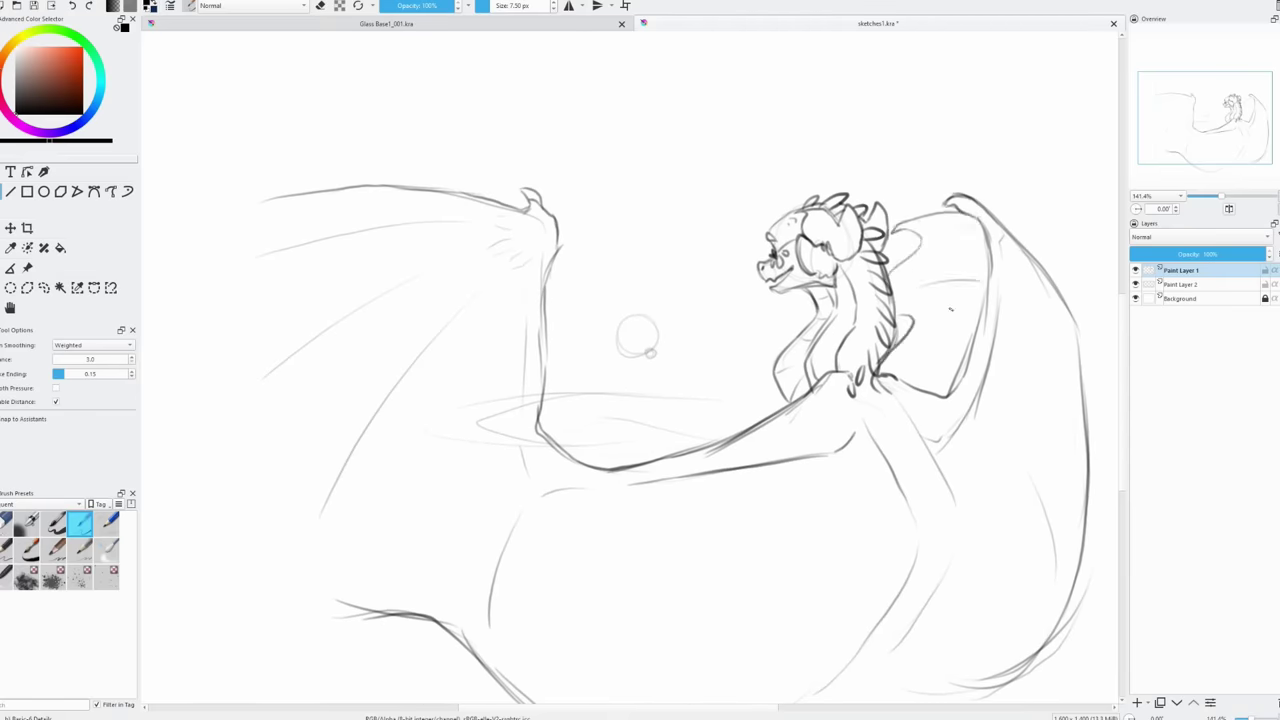
Sketch the scalloped trailing edge of the near wing with pointed finger tips and erase the excess lines at its lower corner.
scroll(410, 268, "down", 3)
key("minus")
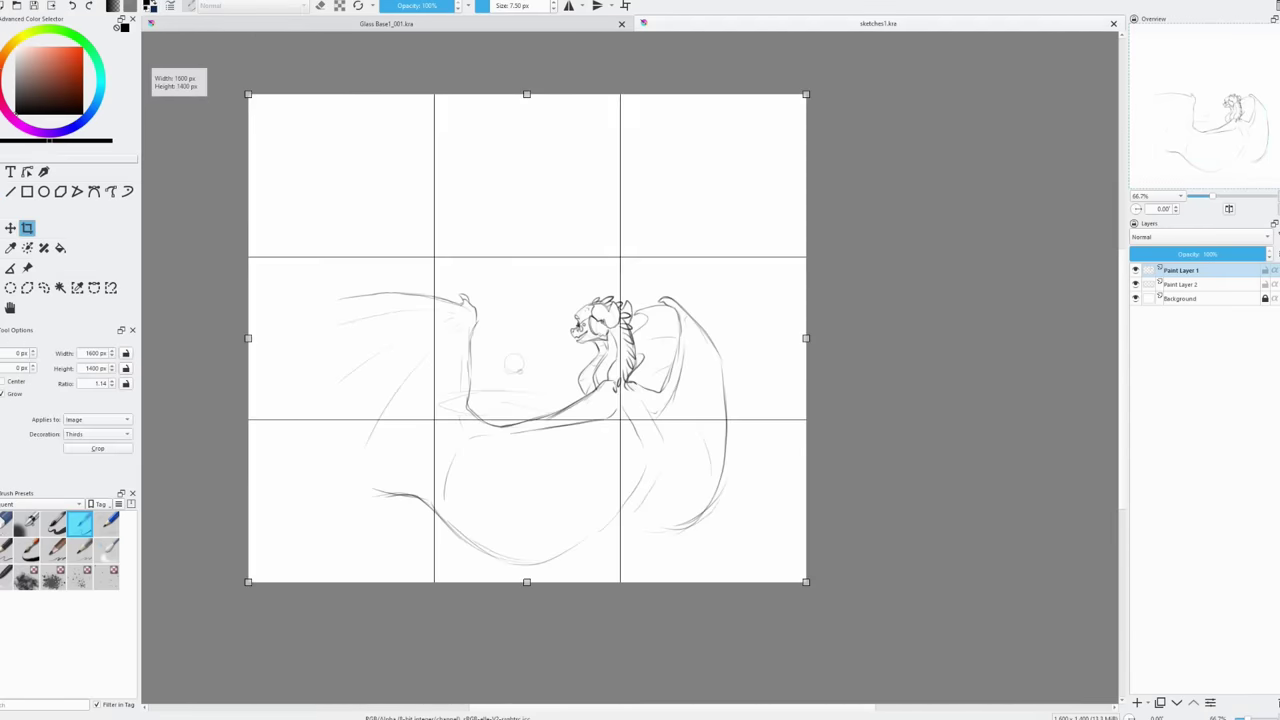
key("1")
left_click_drag(352, 211, 356, 234)
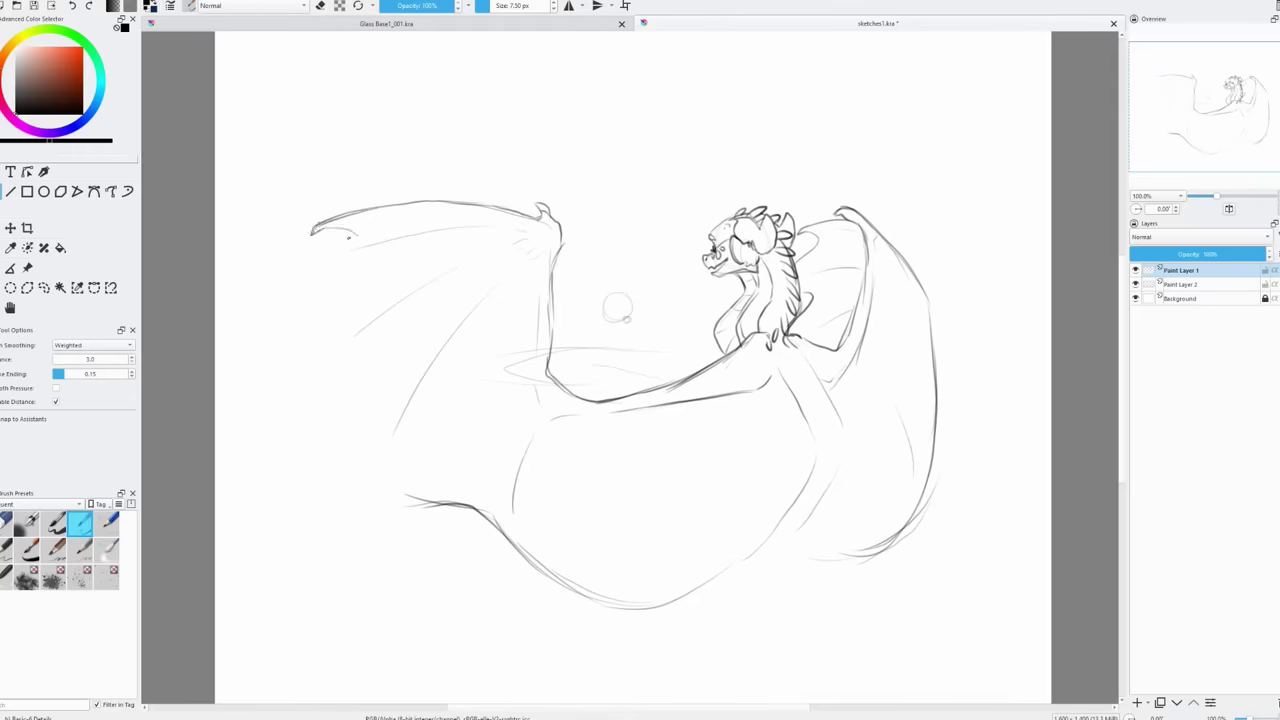
left_click_drag(336, 288, 290, 395)
mouse_move(365, 380)
left_mouse_down()
mouse_move(345, 500)
mouse_move(445, 490)
left_mouse_up()
left_click_drag(326, 356, 354, 336)
key("e")
mouse_move(412, 497)
left_mouse_down()
mouse_move(428, 498)
mouse_move(374, 431)
left_mouse_up()
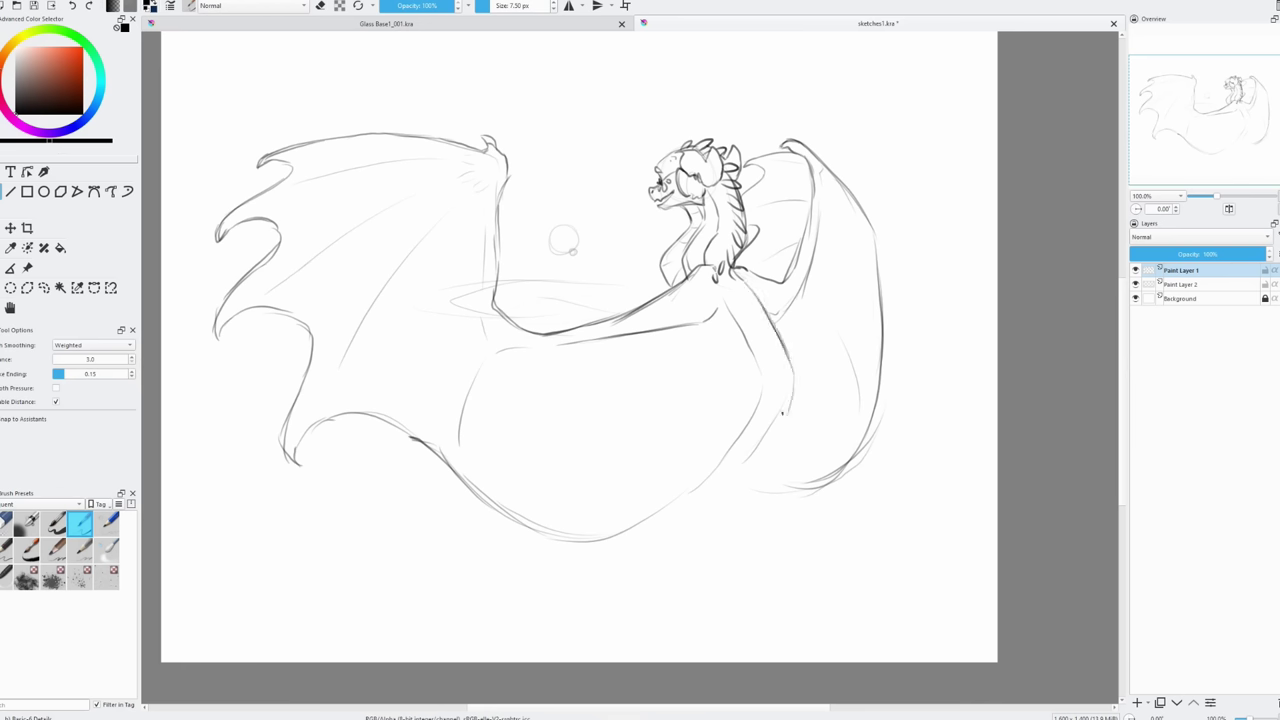
key("e")
Sketch a row of spikes down the large dragon's back and a long tail curling along the canvas's lower edge.
mouse_move(728, 270)
left_mouse_down()
mouse_move(794, 345)
mouse_move(806, 415)
mouse_move(740, 505)
left_mouse_up()
left_click_drag(650, 580, 560, 640)
left_click_drag(700, 615, 860, 574)
mouse_move(760, 494)
left_mouse_down()
mouse_move(585, 660)
mouse_move(860, 572)
left_mouse_up()
left_click_drag(720, 615, 878, 570)
left_click_drag(700, 636, 775, 578)
left_click_drag(850, 575, 918, 608)
Sketch the tail's inner and outer contours below the wing, undoing and redrawing both strokes.
left_click_drag(600, 538, 552, 660)
left_click_drag(762, 500, 668, 582)
key("ctrl+z")
key("ctrl+z")
left_click_drag(604, 538, 560, 660)
left_click_drag(765, 490, 655, 590)
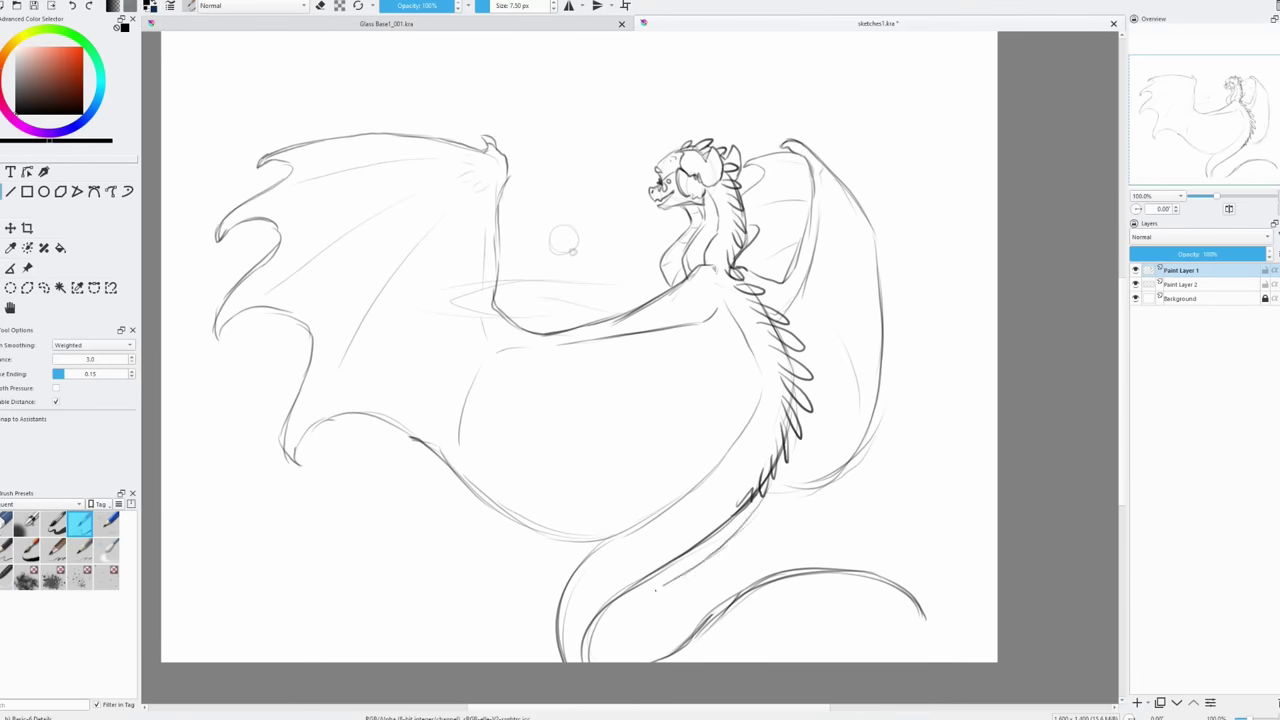
Lasso the near wing on Paint Layer 1 and transform it to shift it slightly away from the dragon's head.
left_click(1180, 284)
scroll(623, 397, "up", 2)
scroll(623, 397, "down", 4)
scroll(623, 397, "up", 3)
key("Page_Up")
left_click(43, 287)
left_click_drag(300, 182, 560, 386)
key("ctrl+t")
mouse_move(420, 360)
left_mouse_down()
mouse_move(405, 372)
mouse_move(393, 355)
left_mouse_up()
key("Return")
key("b")
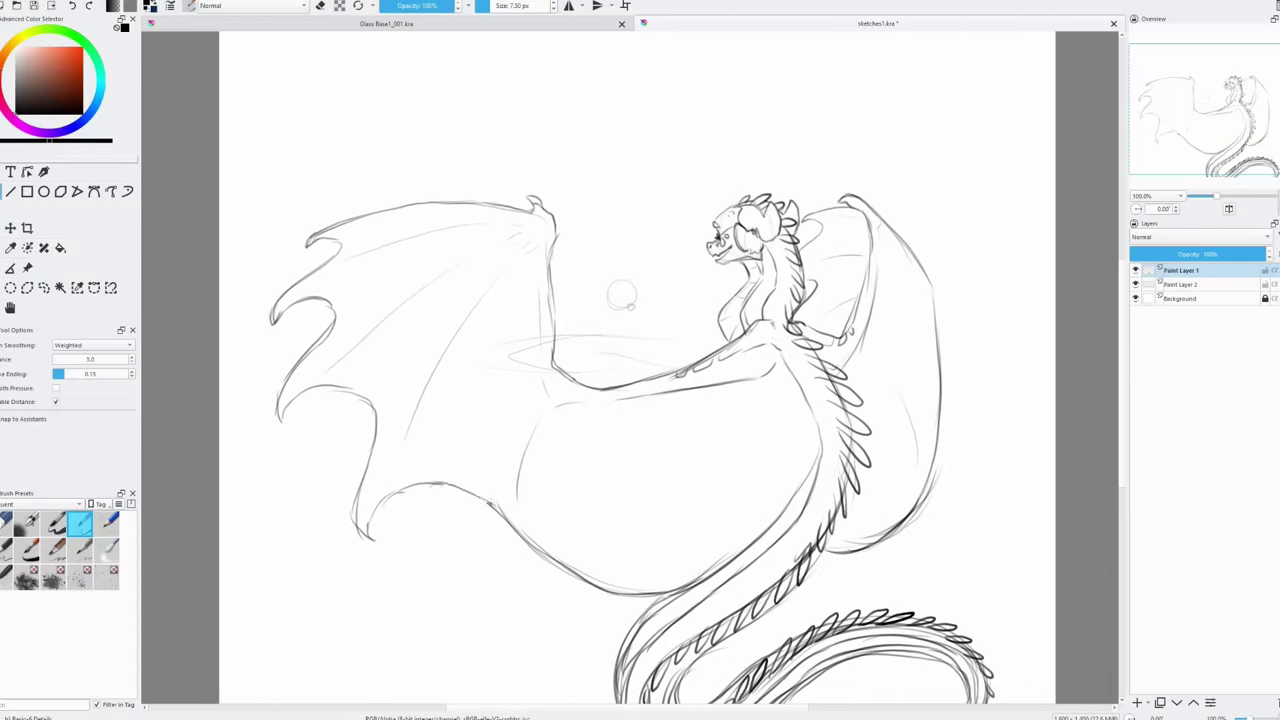
On Paint Layer 2, sketch the small character's face with eyes, snout, pointed ear and head spikes.
mouse_move(621, 293)
left_mouse_down()
mouse_move(593, 285)
mouse_move(640, 340)
mouse_move(609, 343)
mouse_move(666, 351)
mouse_move(630, 343)
mouse_move(660, 328)
mouse_move(612, 320)
mouse_move(605, 357)
left_mouse_up()
scroll(593, 285, "up", 3)
key("Page_Down")
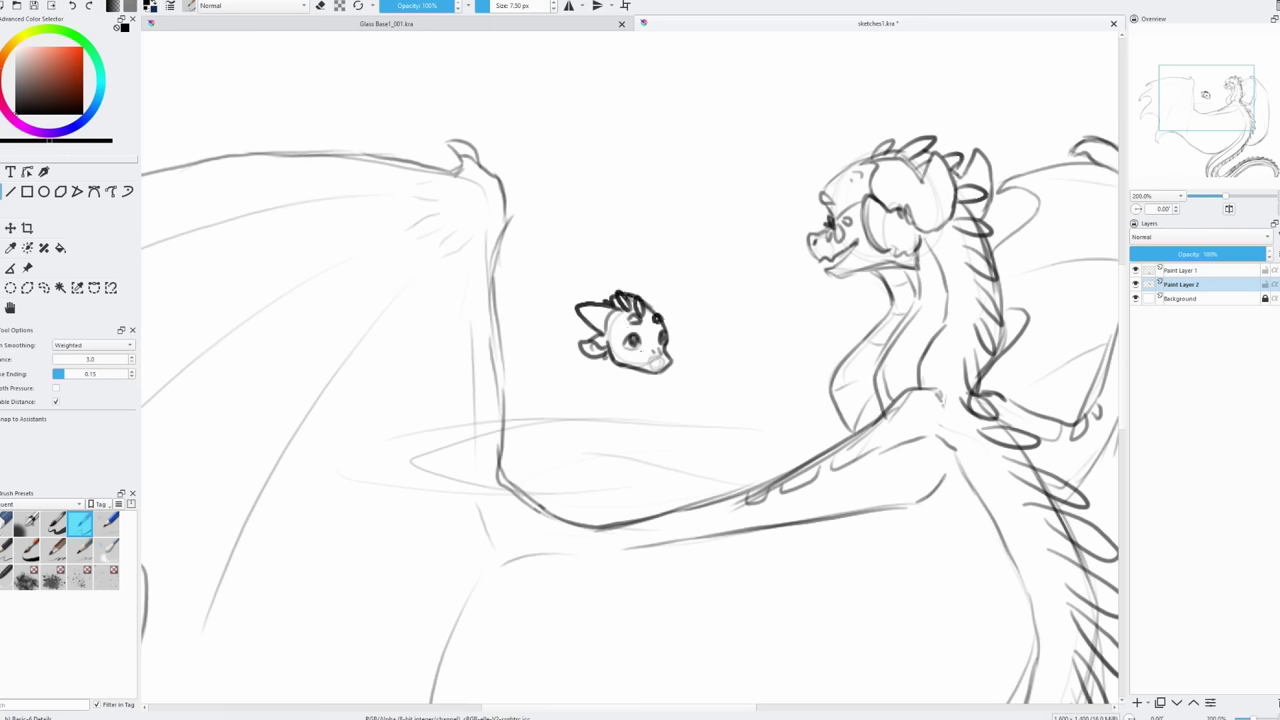
key("e")
key("e")
key("e")
key("e")
Sketch the small character's arms folded in front of it and the banded rounded shape behind its torso.
mouse_move(668, 345)
left_mouse_down()
mouse_move(660, 315)
mouse_move(625, 432)
mouse_move(662, 458)
mouse_move(712, 452)
mouse_move(686, 468)
mouse_move(660, 362)
mouse_move(641, 405)
mouse_move(654, 429)
mouse_move(728, 445)
left_mouse_up()
left_click_drag(679, 394, 686, 423)
left_click_drag(583, 381, 500, 463)
left_click_drag(540, 390, 552, 450)
left_click_drag(497, 394, 583, 380)
mouse_move(592, 452)
left_mouse_down()
mouse_move(672, 470)
mouse_move(678, 484)
left_mouse_up()
left_click_drag(590, 480, 672, 492)
mouse_move(582, 438)
left_mouse_down()
mouse_move(583, 476)
mouse_move(640, 490)
left_mouse_up()
left_click_drag(682, 471, 674, 483)
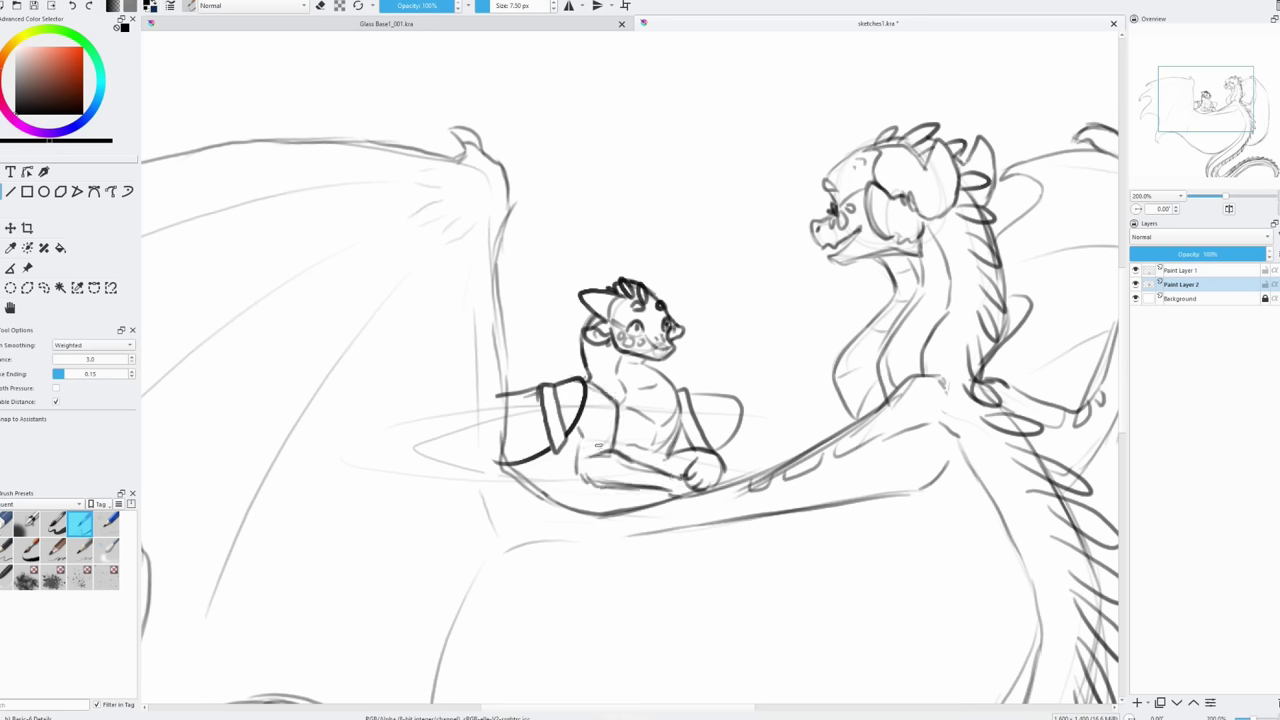
Add a row of small spikes down the back of the small character's head and neck.
left_click_drag(607, 362, 600, 388)
mouse_move(592, 306)
left_mouse_down()
mouse_move(570, 342)
mouse_move(588, 382)
left_mouse_up()
left_click_drag(600, 284, 614, 292)
Erase and redraw the lower edge and bands of the rounded shape behind the small character.
left_click_drag(508, 478, 578, 466)
key("e")
left_click_drag(574, 418, 540, 455)
key("/")
left_click_drag(585, 390, 500, 468)
left_click_drag(574, 414, 558, 462)
left_click_drag(552, 442, 488, 462)
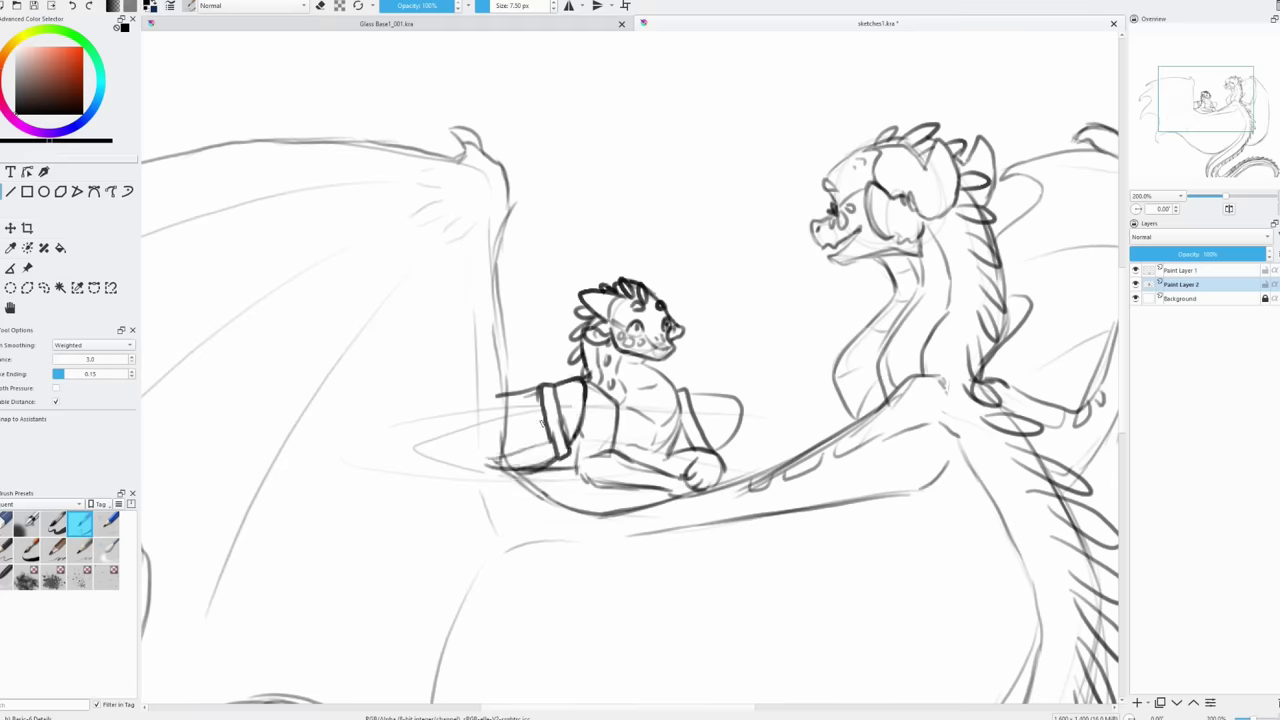
Add small markings along the small character's folded forearm.
left_click_drag(608, 410, 590, 452)
left_click_drag(680, 452, 648, 464)
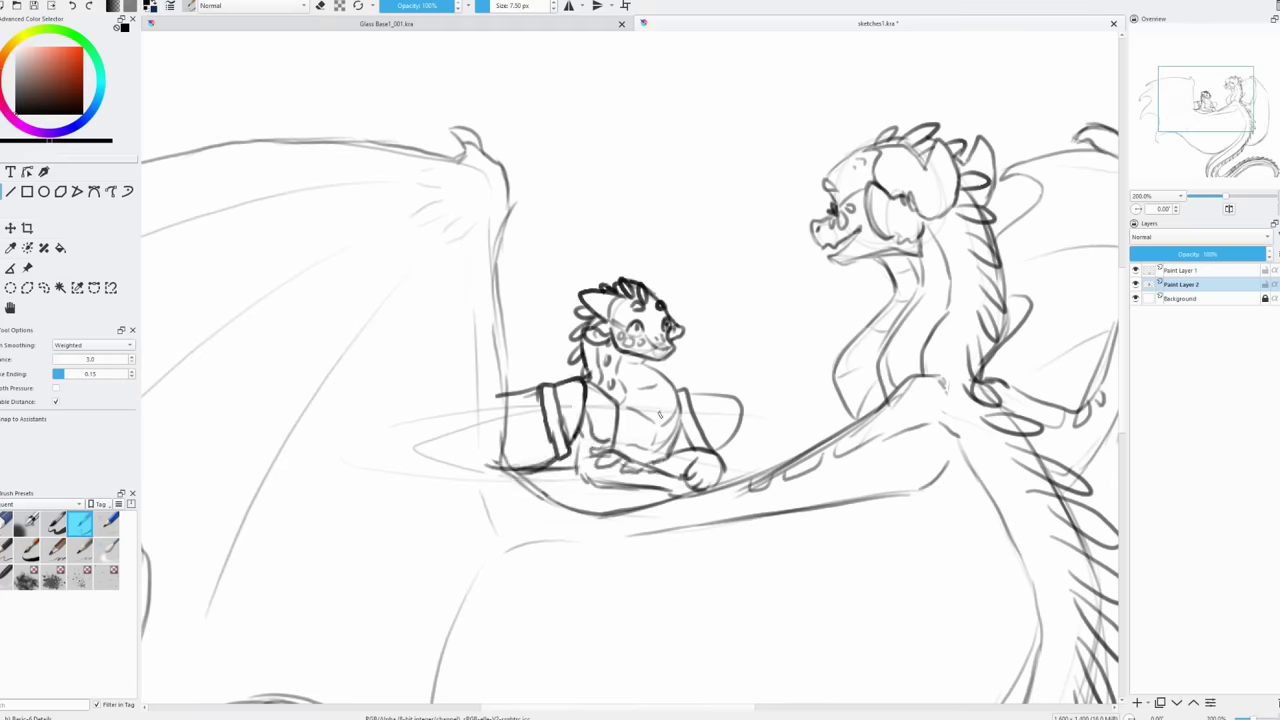
scroll(711, 327, "down", 1)
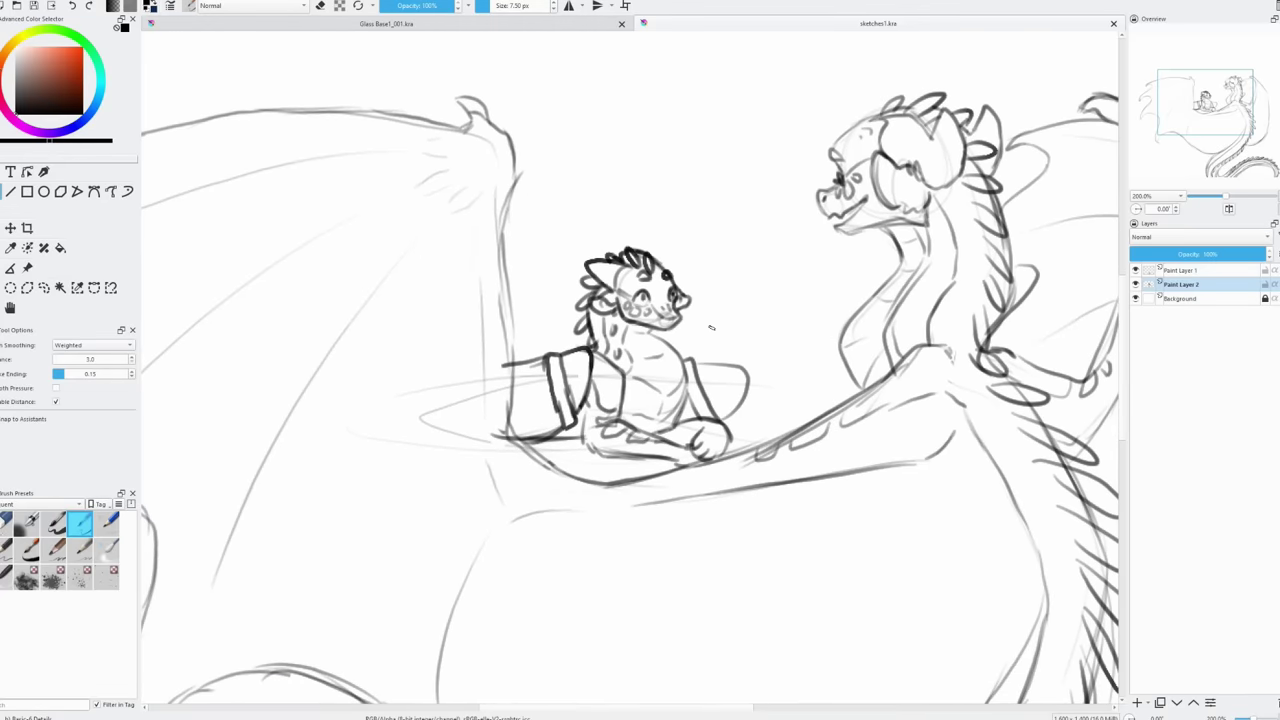
Sketch the surface and cliff contours of the rock under the small character, with horizon lines across the background.
scroll(711, 327, "down", 3)
mouse_move(650, 288)
left_mouse_down()
mouse_move(712, 298)
mouse_move(744, 356)
left_mouse_up()
left_click_drag(690, 378, 640, 385)
left_click_drag(640, 402, 580, 468)
scroll(617, 566, "down", 5)
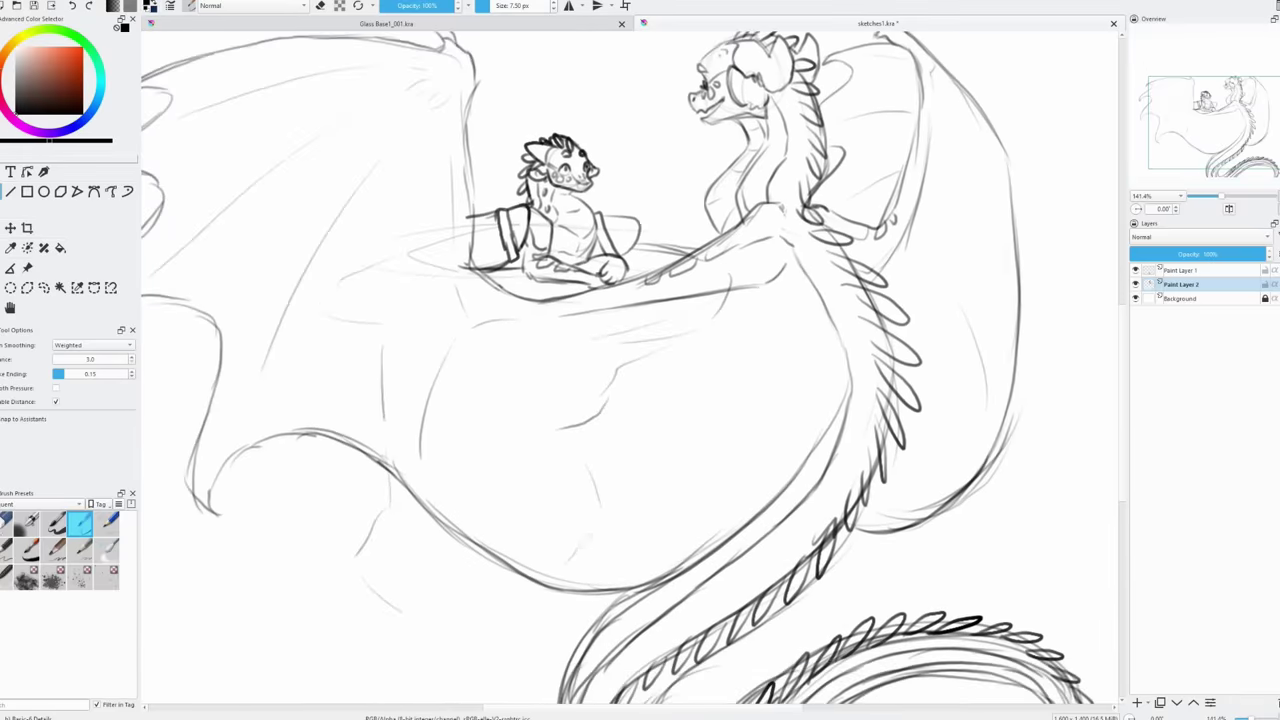
scroll(452, 188, "down", 2)
scroll(452, 188, "up", 3)
scroll(452, 188, "down", 2)
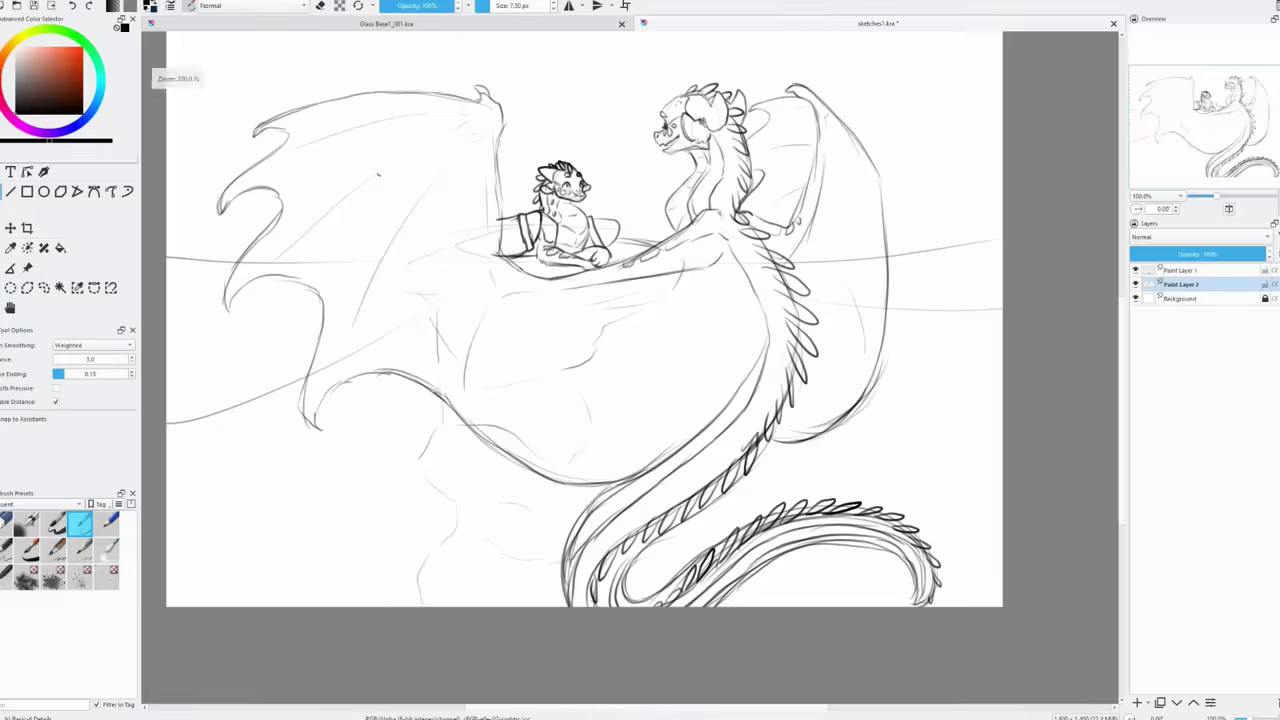
scroll(650, 330, "up", 3)
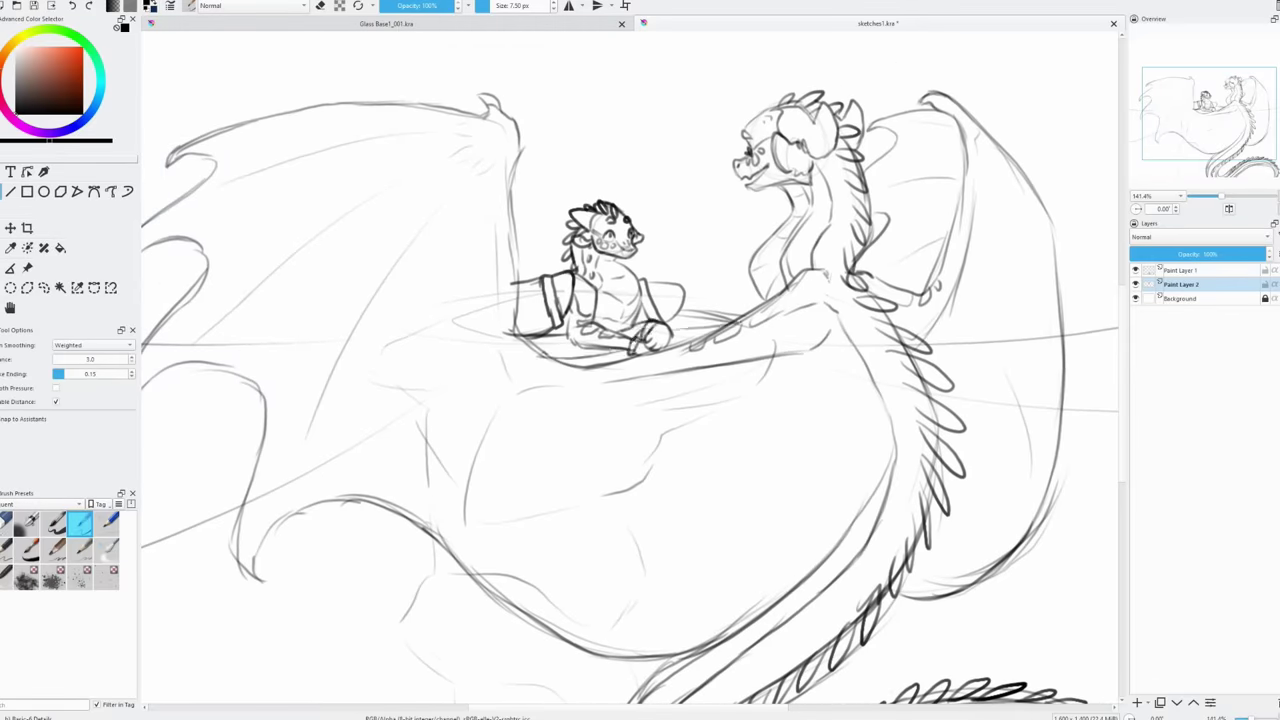
Sketch a collar and a garment over the small character's chest.
left_click_drag(618, 300, 650, 346)
scroll(679, 319, "down", 2)
scroll(679, 319, "up", 2)
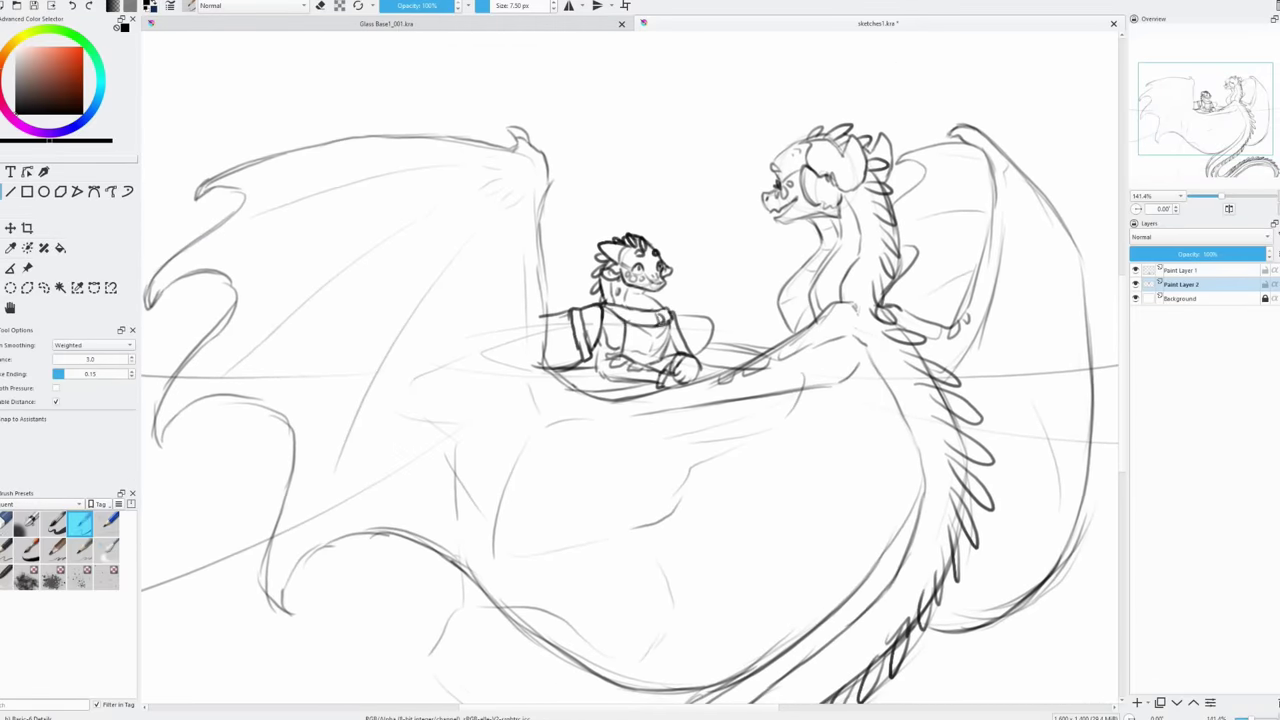
scroll(660, 340, "down", 3)
scroll(660, 340, "up", 2)
scroll(660, 340, "down", 1)
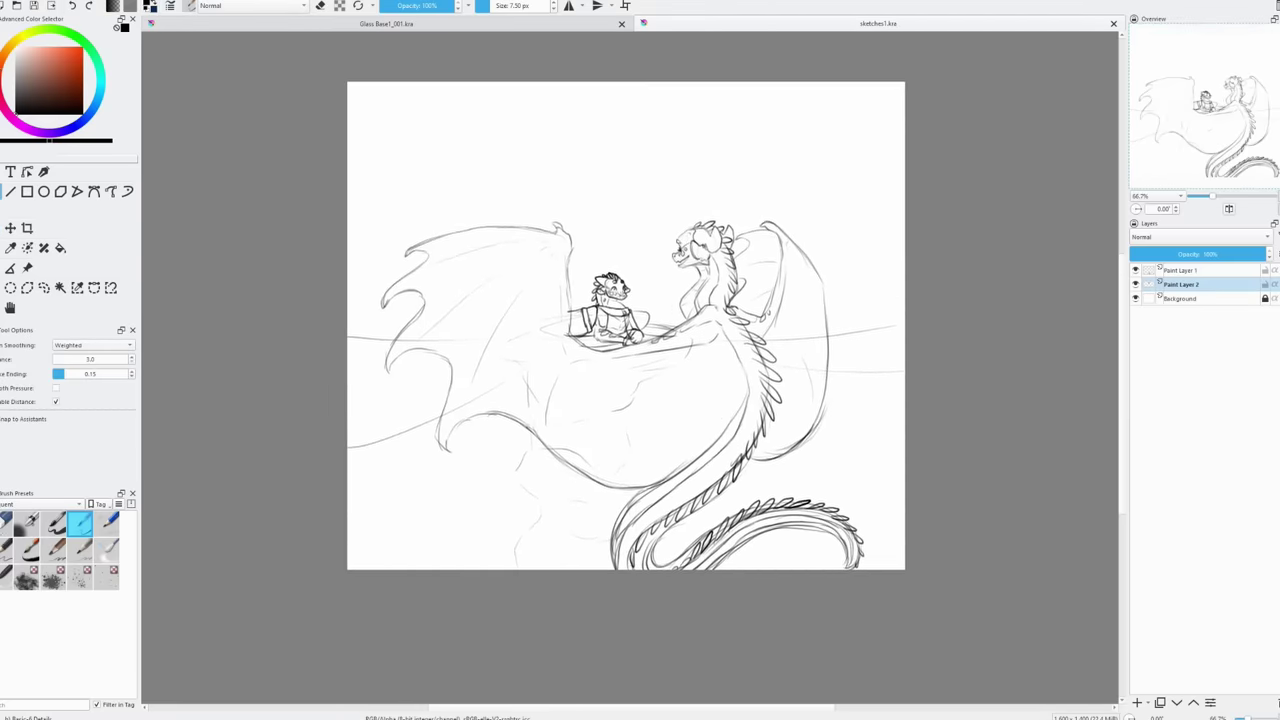
Reinforce the rock's front edge beneath the small character.
key("1")
left_click_drag(371, 199, 395, 304)
left_click_drag(546, 366, 704, 363)
scroll(660, 360, "down", 1)
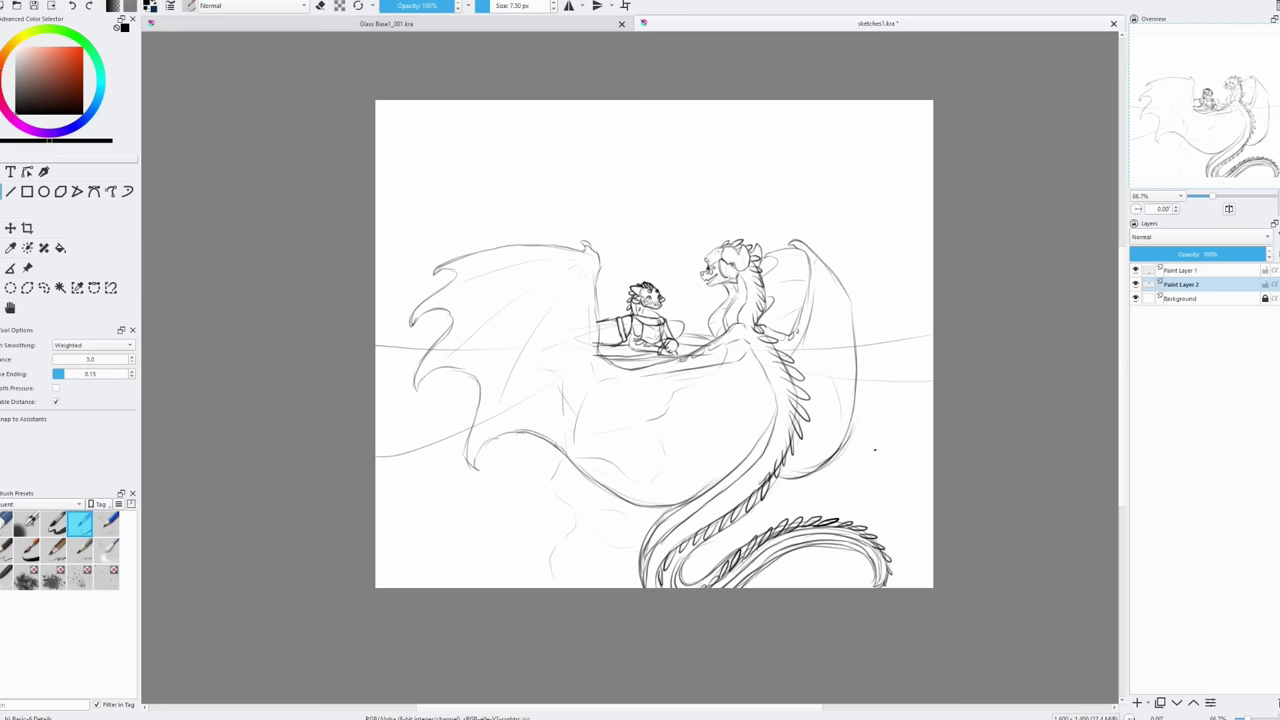
Sketch tall pointed rock spires in the background behind both characters.
left_click_drag(674, 157, 700, 222)
left_click_drag(846, 288, 876, 218)
left_click_drag(910, 268, 920, 138)
left_click_drag(442, 216, 462, 176)
left_click_drag(402, 328, 438, 180)
Erase the stray rock lines showing inside the near wing's membrane and redraw the cliff outline below the wing.
key("e")
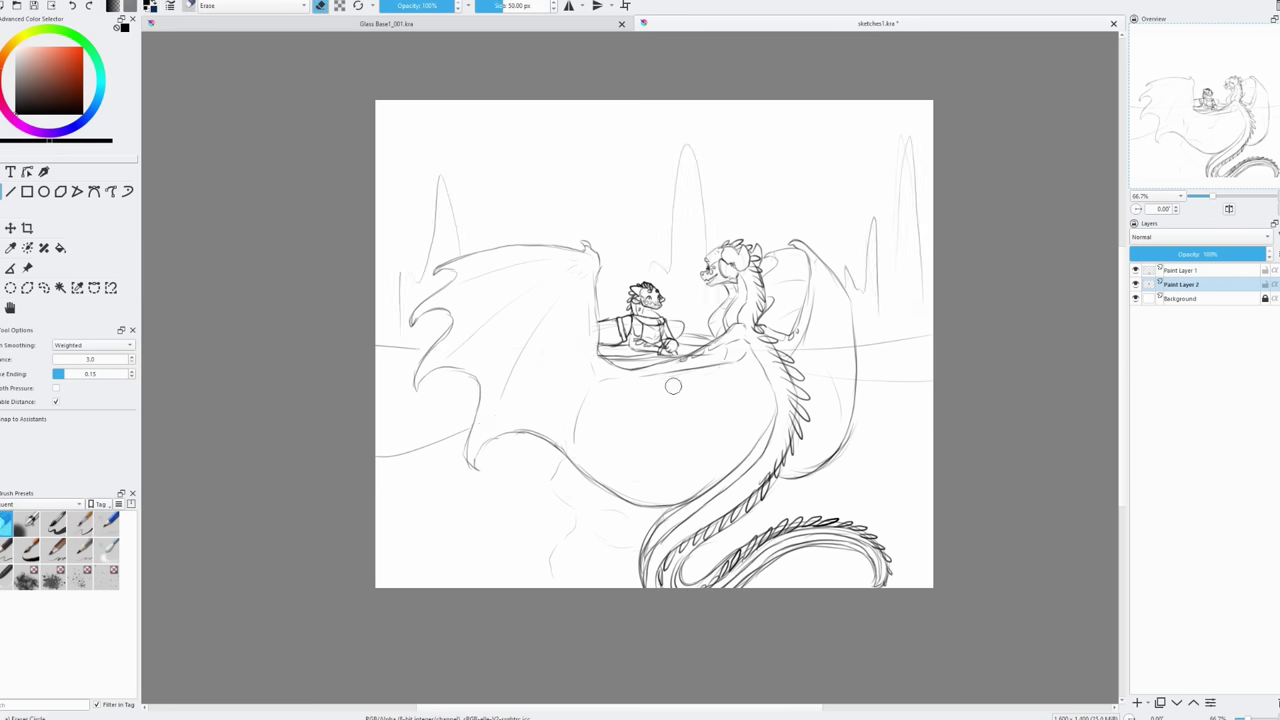
key("e")
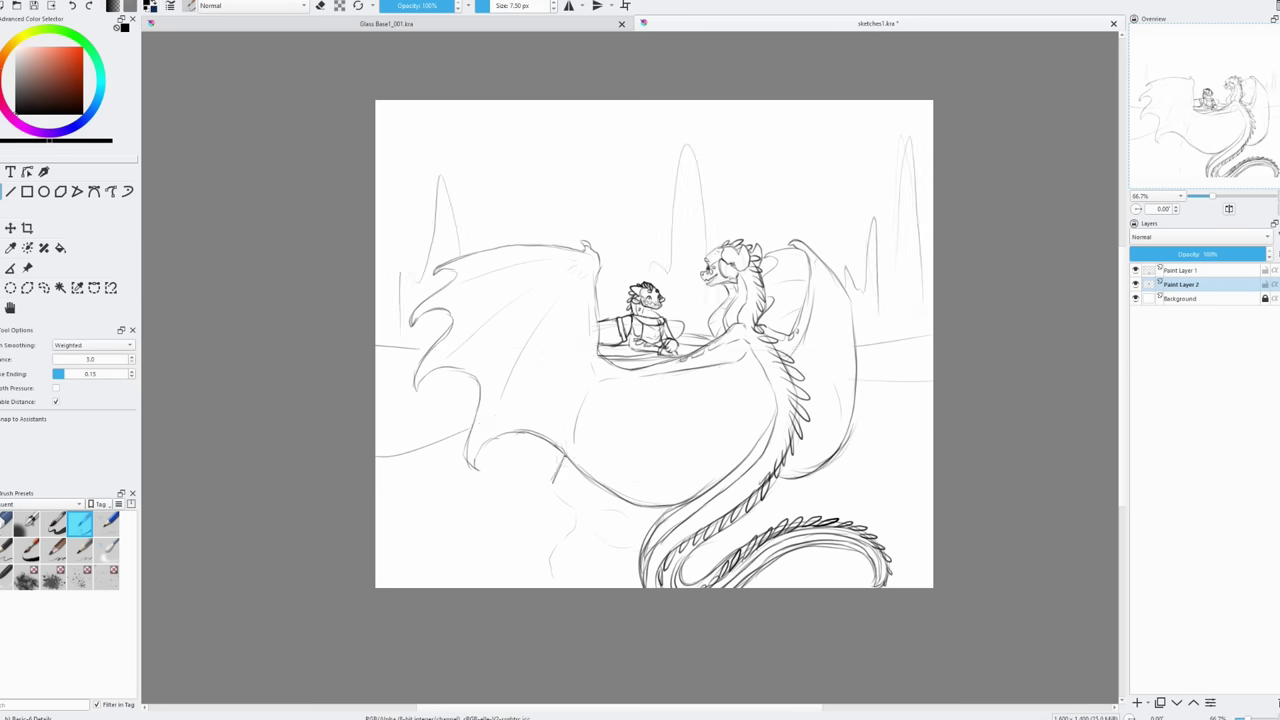
left_click_drag(568, 531, 581, 582)
Crop the canvas to a tighter landscape frame around the two characters.
key("c")
left_click_drag(943, 617, 436, 266)
key("Return")
key("b")
key("1")
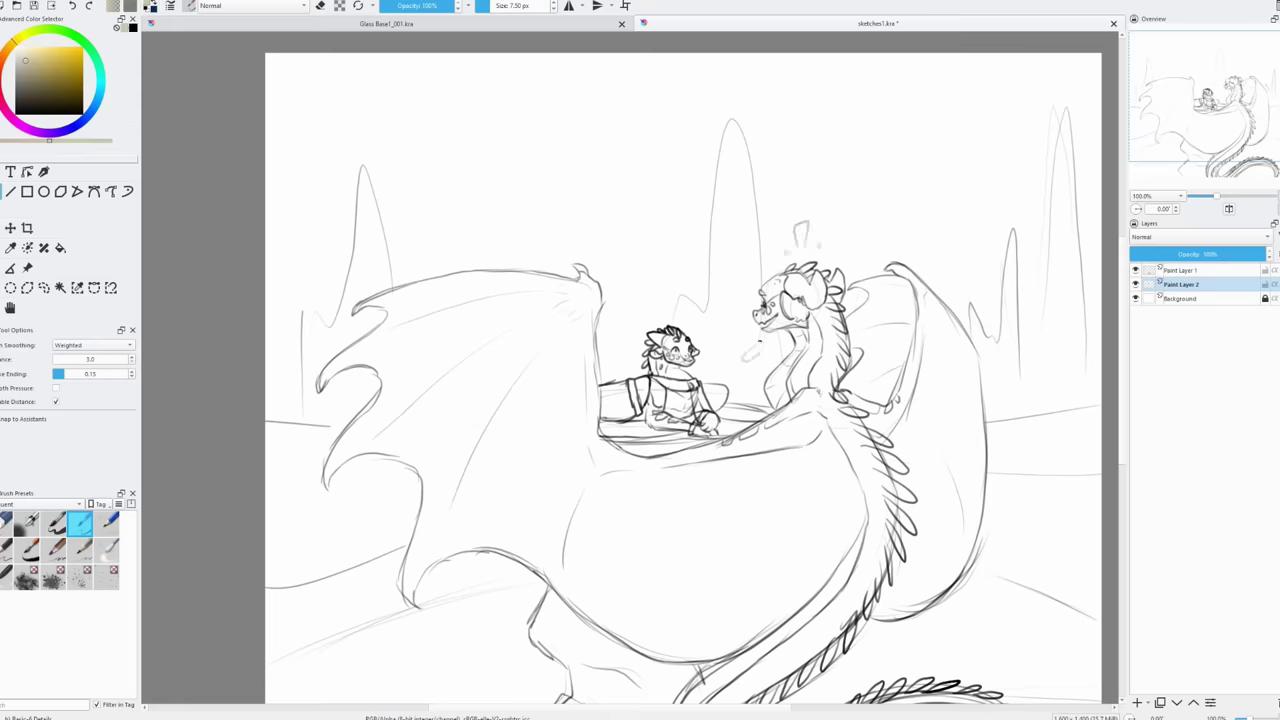
key("2")
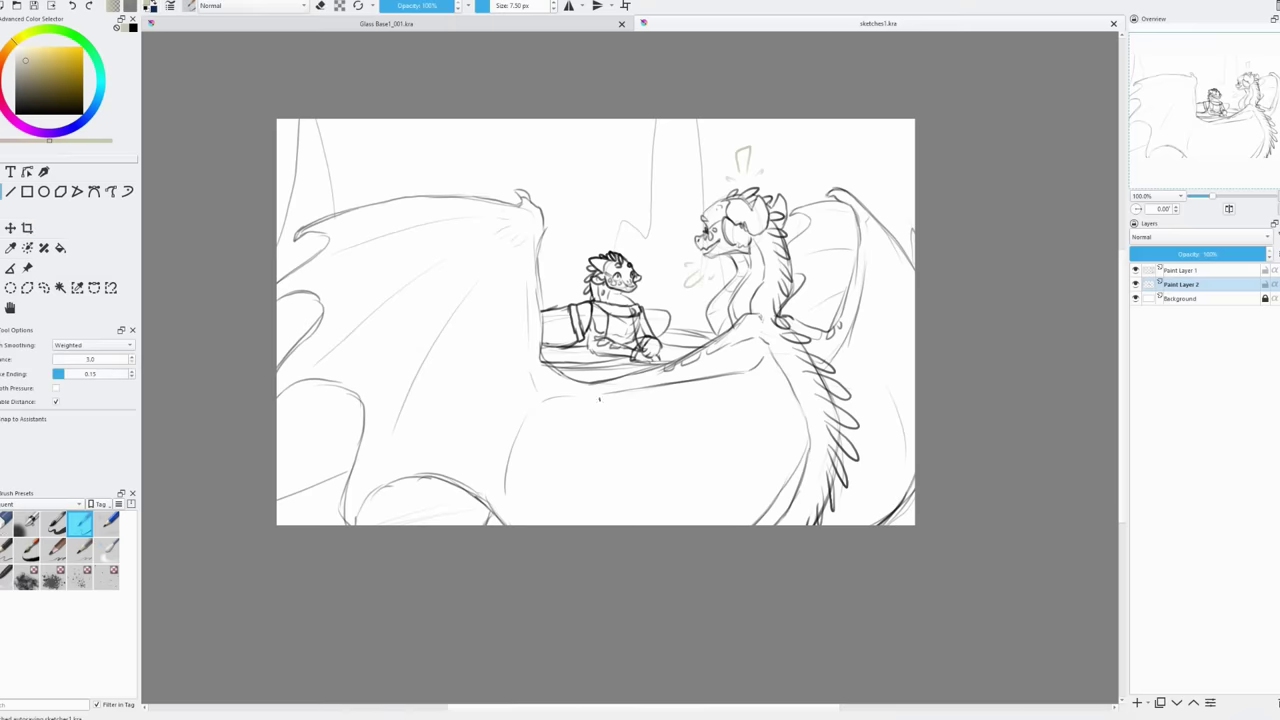
Merge the two sketch layers, scale the image to 1571 × 1000 px and add a new layer for line art.
key("Page_Up")
key("ctrl+e")
key("ctrl+alt+i")
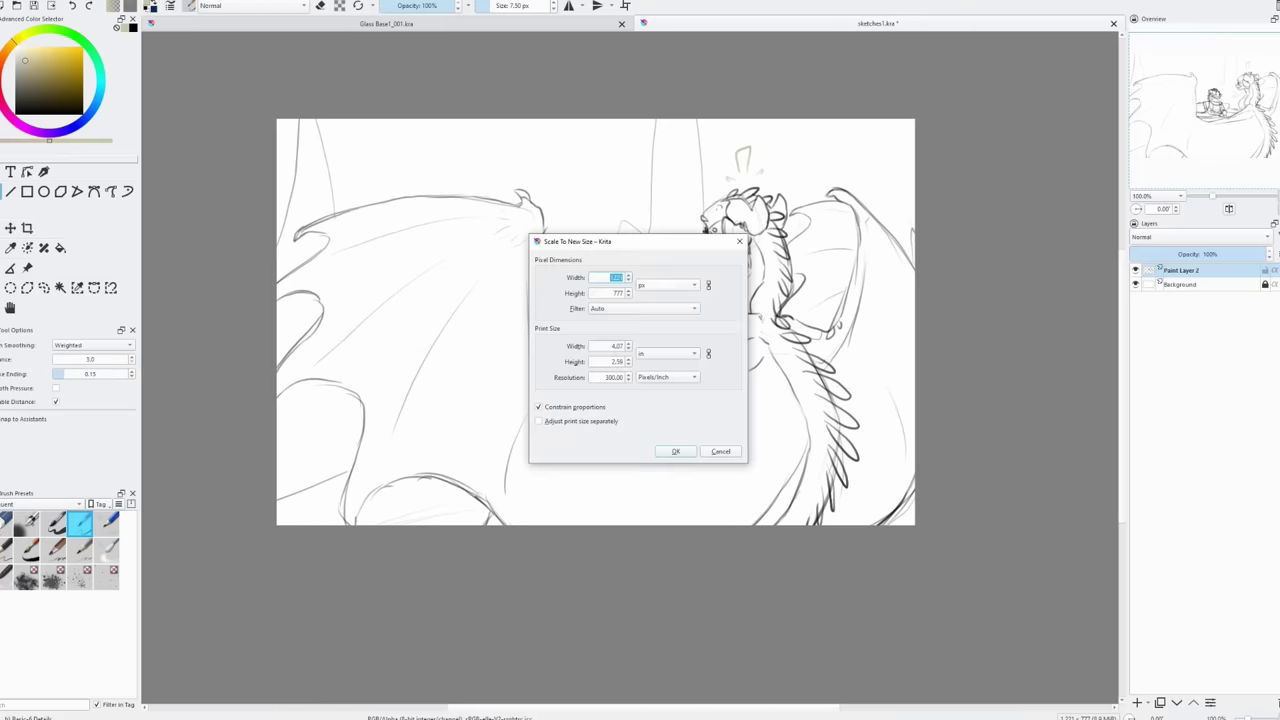
key("Return")
key("Insert")
Ink the large dragon's jagged cheek frill with a 23 px Ink-7 Brush Rough, undoing the unsatisfactory strokes.
scroll(790, 202, "up", 5)
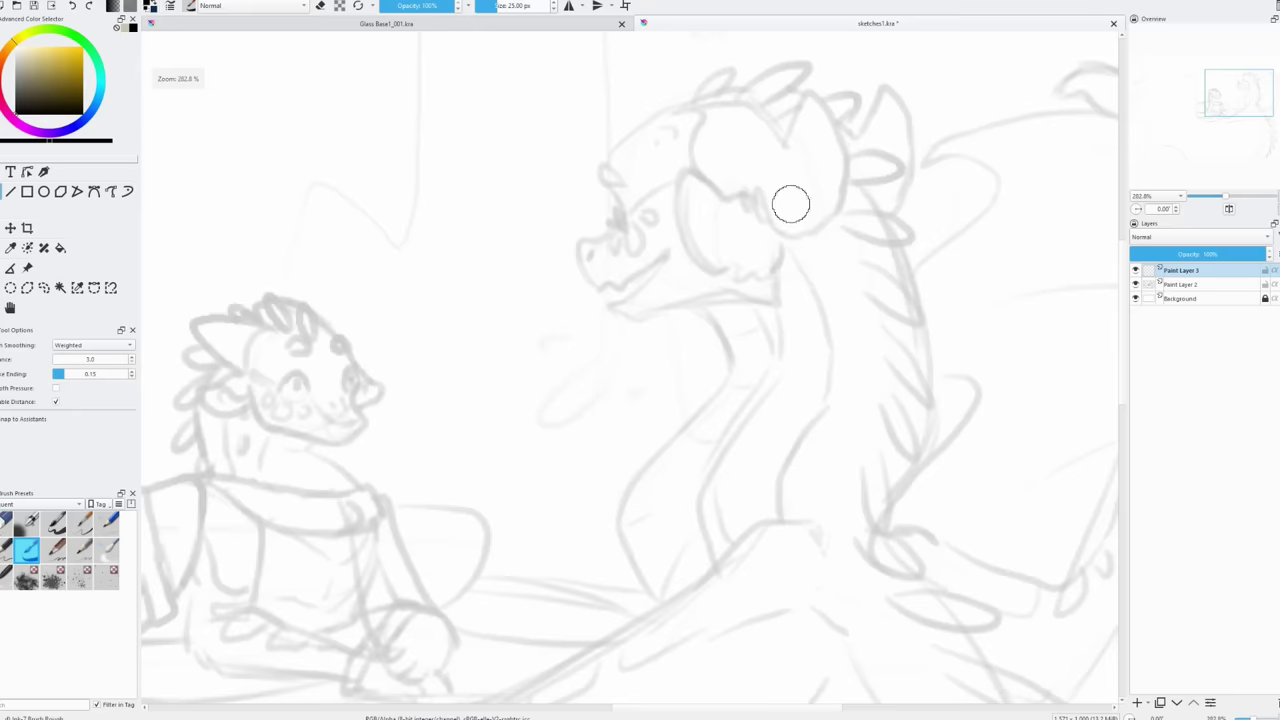
mouse_move(757, 190)
left_mouse_down()
mouse_move(783, 250)
mouse_move(775, 272)
mouse_move(737, 283)
mouse_move(710, 188)
mouse_move(754, 228)
left_mouse_up()
key("ctrl+z")
key("ctrl+z")
mouse_move(690, 188)
left_mouse_down()
mouse_move(711, 275)
mouse_move(688, 190)
left_mouse_up()
key("ctrl+z")
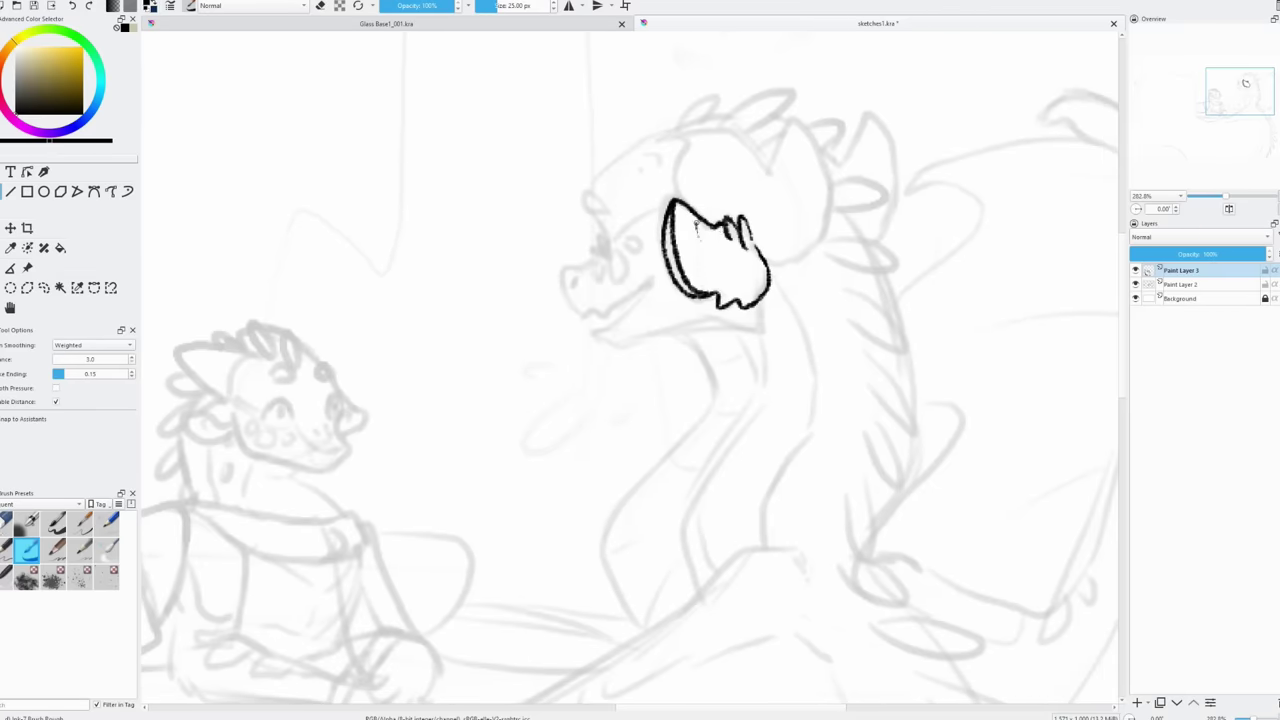
left_click_drag(740, 230, 753, 339)
Ink the large dragon's pointed ear frill above the cheek, including its curved outline and inner ridge lines.
mouse_move(665, 214)
left_mouse_down()
mouse_move(735, 201)
mouse_move(778, 242)
mouse_move(803, 196)
mouse_move(838, 262)
left_mouse_up()
key("ctrl+z")
mouse_move(800, 194)
left_mouse_down()
mouse_move(828, 220)
mouse_move(795, 335)
mouse_move(772, 340)
left_mouse_up()
mouse_move(722, 210)
left_mouse_down()
mouse_move(706, 240)
mouse_move(738, 245)
mouse_move(793, 193)
mouse_move(775, 250)
left_mouse_up()
left_click_drag(806, 180, 766, 197)
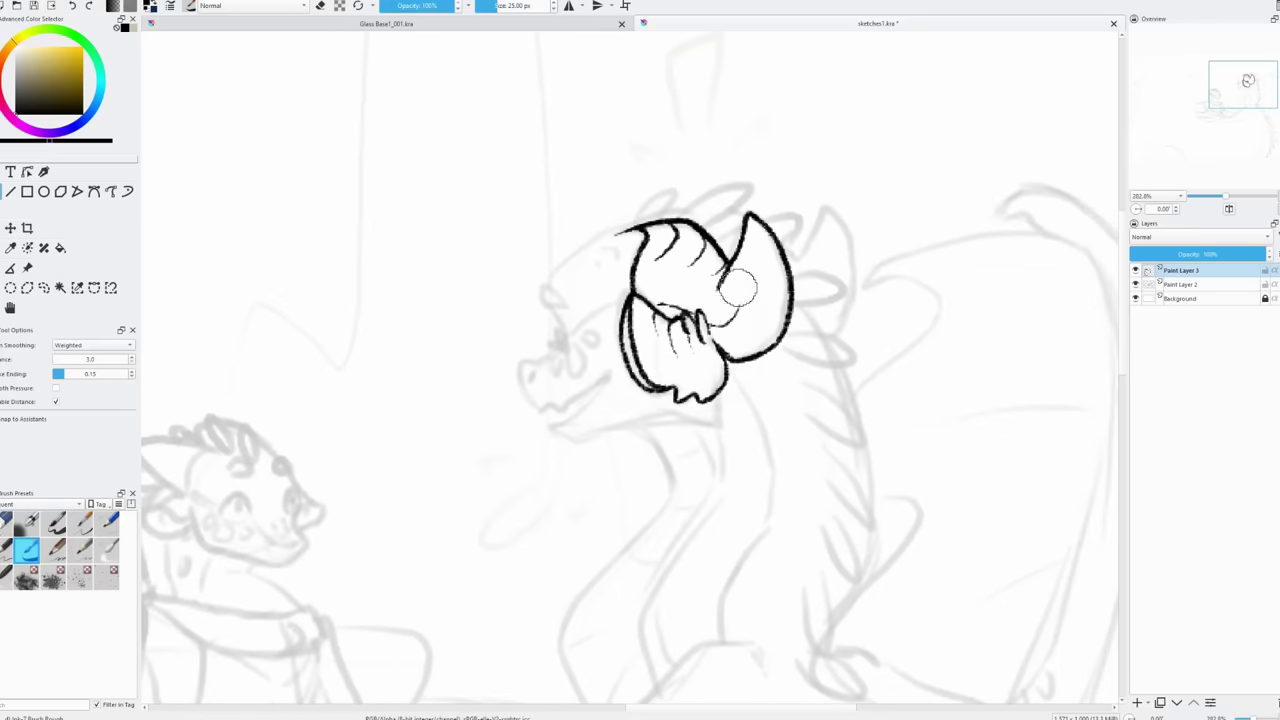
Ink the large dragon's forehead, brow horn and snout profile, starting from the front of the ear frill.
mouse_move(755, 240)
left_mouse_down()
mouse_move(725, 220)
mouse_move(745, 225)
left_mouse_up()
mouse_move(632, 212)
left_mouse_down()
mouse_move(545, 272)
mouse_move(557, 346)
mouse_move(526, 354)
mouse_move(536, 405)
left_mouse_up()
key("ctrl+z")
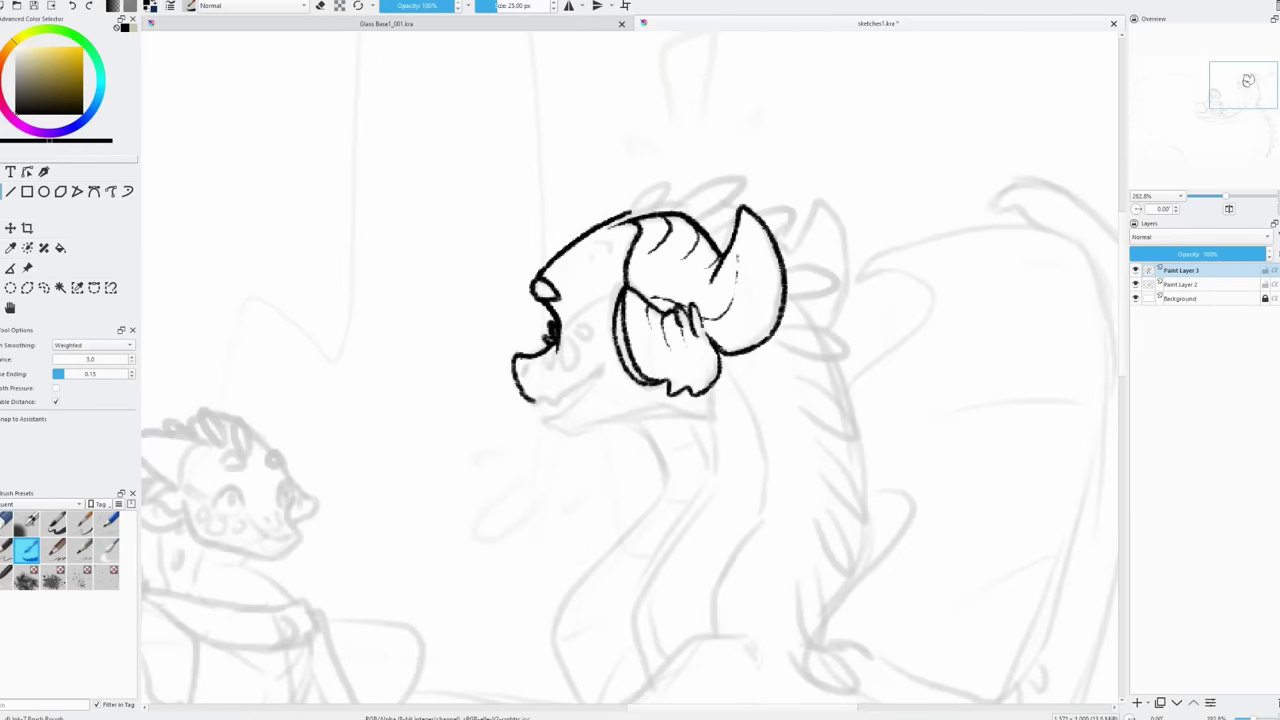
Ink the large dragon's mouth and lower jaw, adding the cheek line, nostril and oval spots on the face.
key("e")
key("/")
left_click_drag(596, 342, 540, 403)
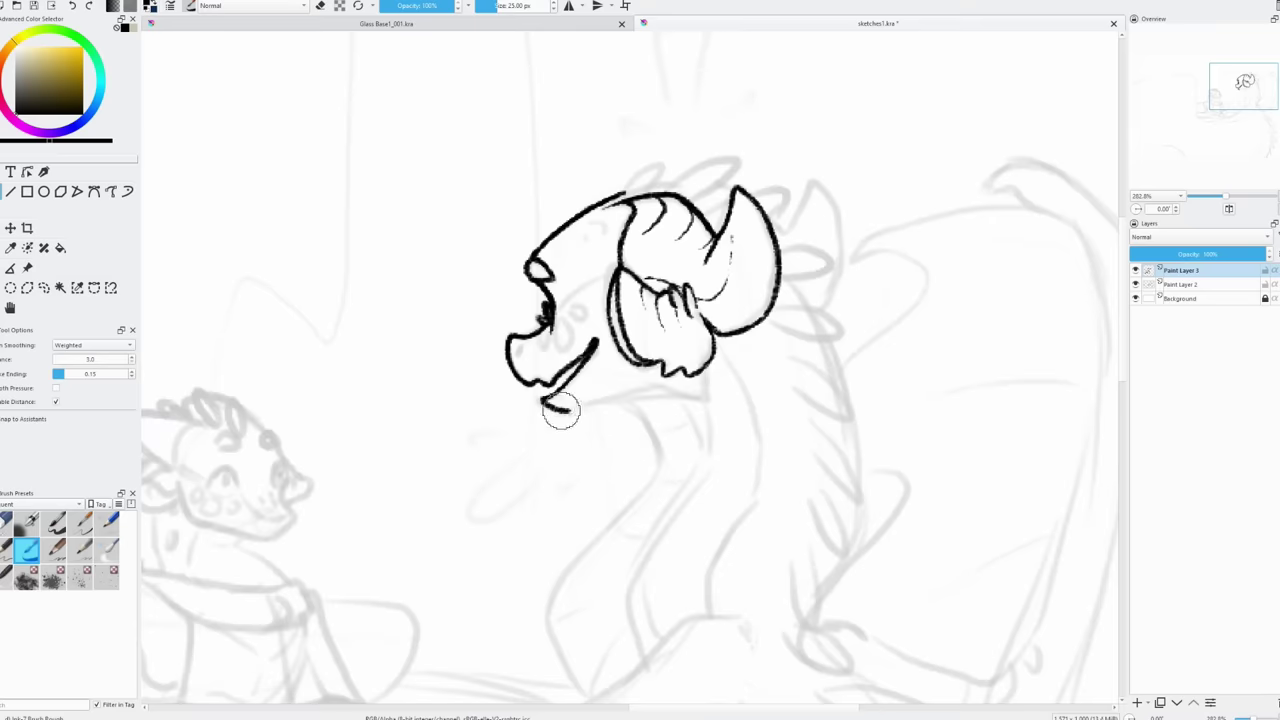
mouse_move(561, 410)
left_mouse_down()
mouse_move(672, 397)
mouse_move(708, 370)
left_mouse_up()
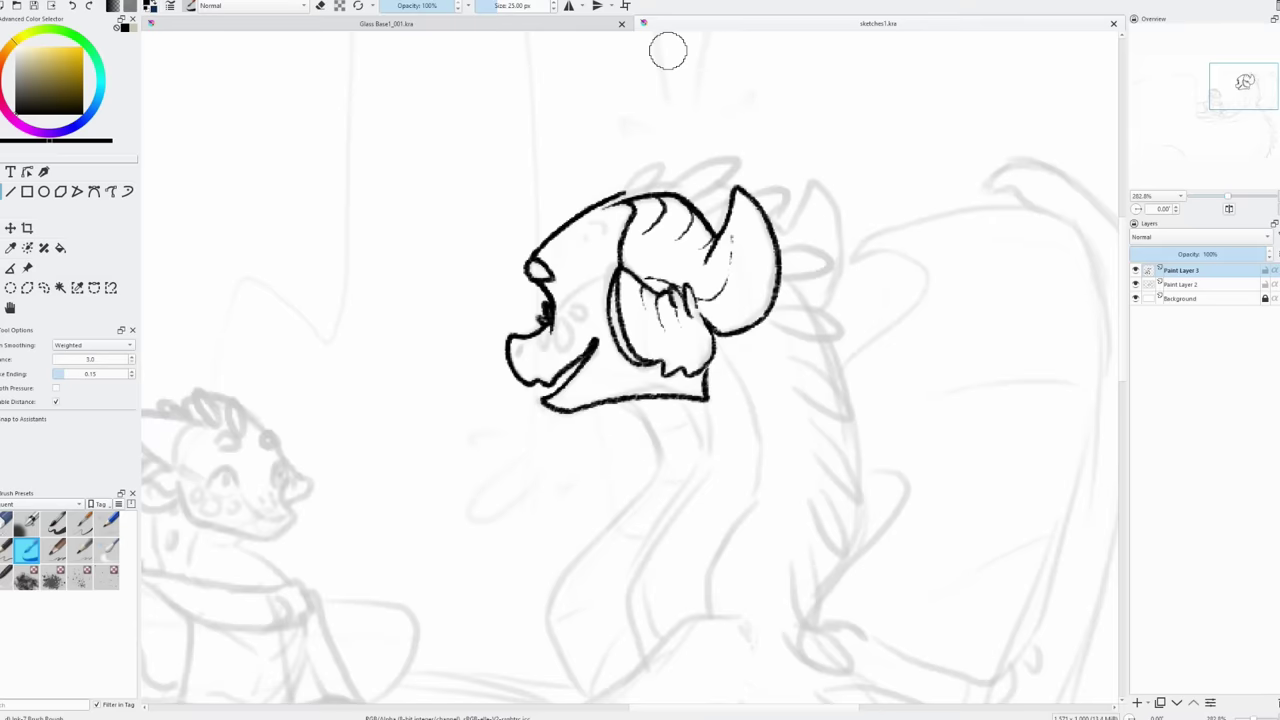
left_click(565, 299)
mouse_move(620, 266)
left_mouse_down()
mouse_move(556, 304)
mouse_move(566, 334)
left_mouse_up()
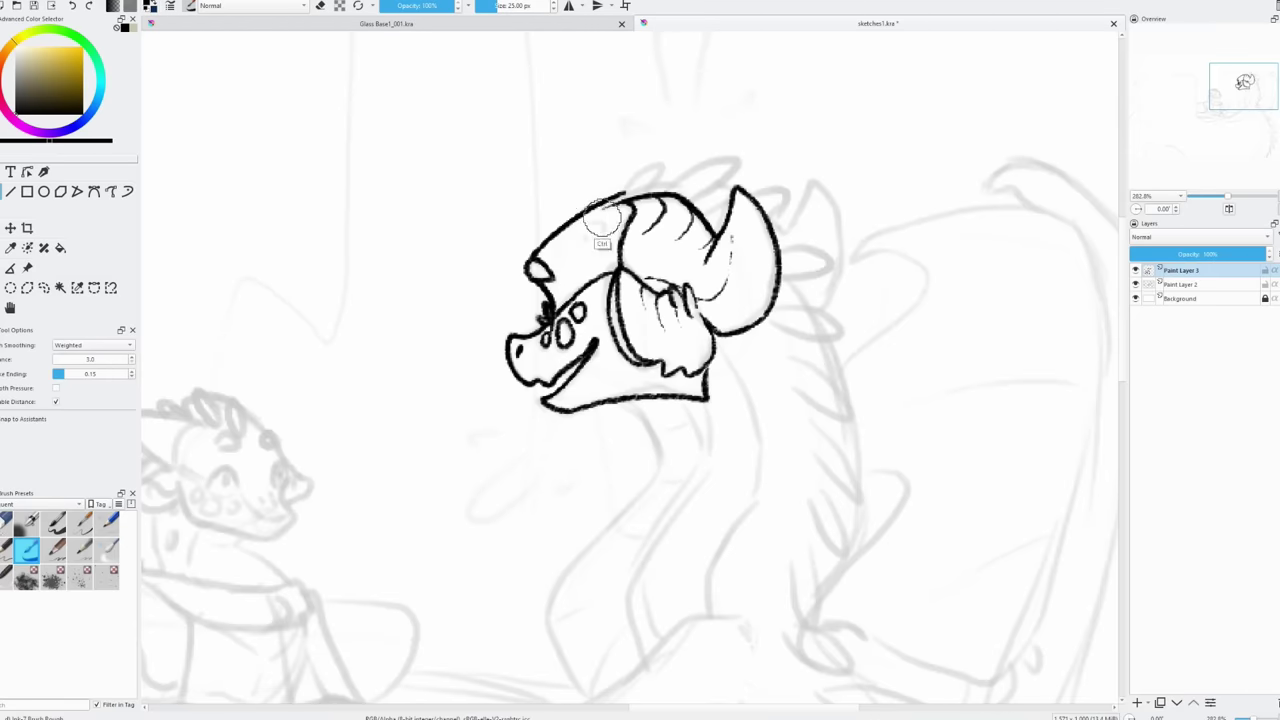
Ink the spikes on the crown of the large dragon's head and the row of leaf-shaped spines down its neck.
mouse_move(644, 180)
left_mouse_down()
mouse_move(600, 196)
mouse_move(609, 163)
mouse_move(594, 143)
mouse_move(547, 129)
left_mouse_up()
left_click_drag(580, 168, 545, 200)
mouse_move(632, 155)
left_mouse_down()
mouse_move(554, 177)
mouse_move(544, 222)
left_mouse_up()
mouse_move(559, 232)
left_mouse_down()
mouse_move(621, 245)
mouse_move(524, 244)
left_mouse_up()
mouse_move(542, 352)
left_mouse_down()
mouse_move(520, 280)
mouse_move(500, 292)
mouse_move(491, 232)
left_mouse_up()
mouse_move(535, 300)
left_mouse_down()
mouse_move(545, 368)
mouse_move(515, 298)
left_mouse_up()
mouse_move(520, 300)
left_mouse_down()
mouse_move(671, 372)
mouse_move(643, 300)
left_mouse_up()
mouse_move(650, 335)
left_mouse_down()
mouse_move(625, 430)
mouse_move(620, 378)
left_mouse_up()
mouse_move(617, 368)
left_mouse_down()
mouse_move(623, 440)
mouse_move(632, 378)
left_mouse_up()
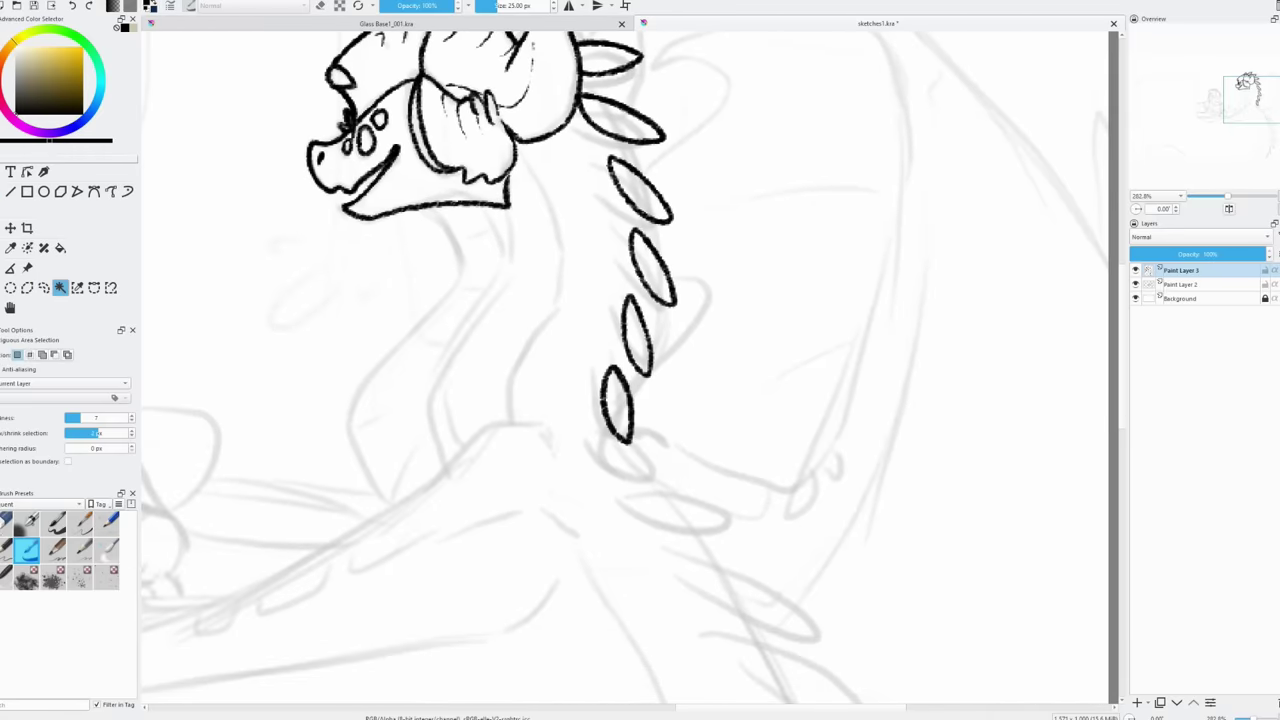
left_click_drag(592, 86, 595, 216)
left_click_drag(604, 130, 628, 128)
Ink the near wing arm's outer contour from the shoulder, sweeping below the small character and up behind it.
mouse_move(600, 300)
left_mouse_down()
mouse_move(598, 328)
mouse_move(593, 289)
mouse_move(680, 130)
mouse_move(525, 228)
mouse_move(578, 328)
mouse_move(664, 421)
mouse_move(956, 264)
left_mouse_up()
left_click_drag(737, 428, 962, 398)
mouse_move(832, 431)
left_mouse_down()
mouse_move(902, 398)
mouse_move(385, 598)
left_mouse_up()
mouse_move(770, 486)
left_mouse_down()
mouse_move(914, 385)
mouse_move(737, 486)
mouse_move(555, 543)
mouse_move(534, 526)
mouse_move(600, 514)
mouse_move(562, 506)
mouse_move(531, 526)
mouse_move(594, 514)
left_mouse_up()
key("e")
key("e")
key("e")
key("e")
key("e")
scroll(594, 514, "down", 2)
left_click_drag(414, 186, 428, 557)
scroll(342, 412, "up", 2)
key("/")
mouse_move(342, 412)
left_mouse_down()
mouse_move(362, 605)
mouse_move(343, 543)
mouse_move(463, 629)
left_mouse_up()
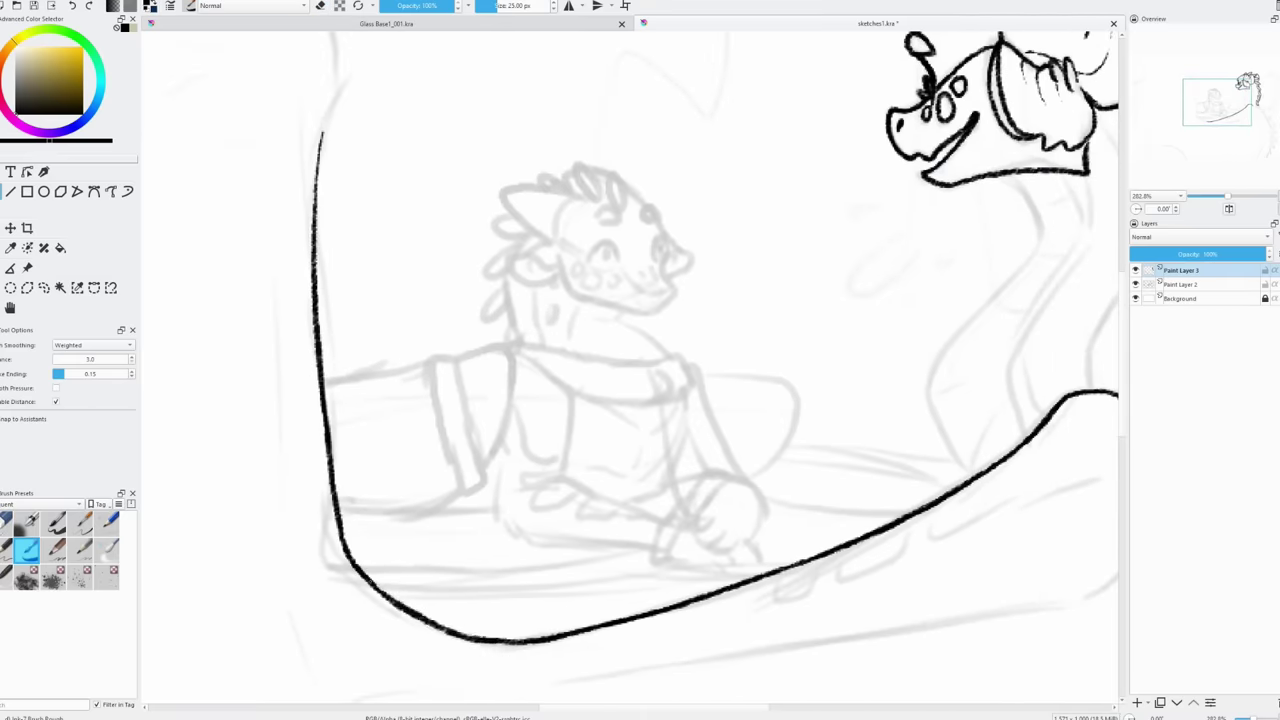
Extend the near wing's contour up to the wrist, adding the small claw and the long arched leading edge.
left_click_drag(264, 227, 459, 397)
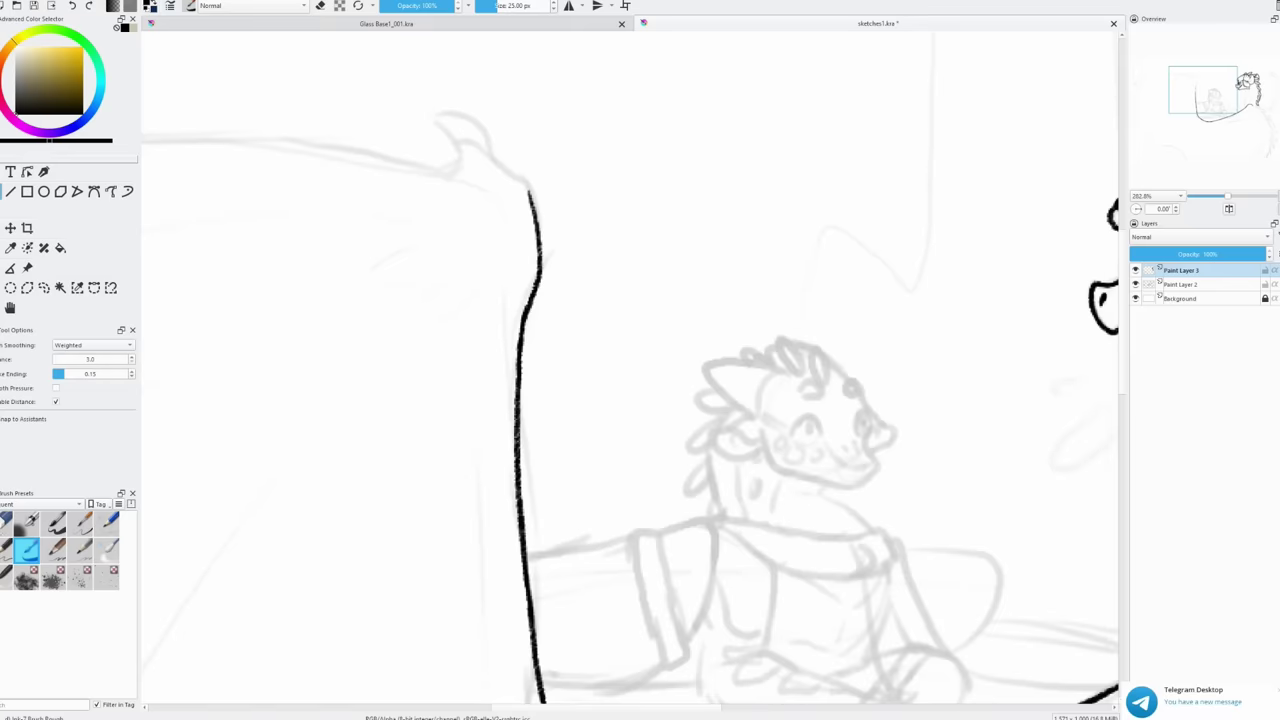
left_click_drag(518, 440, 553, 500)
mouse_move(570, 318)
left_mouse_down()
mouse_move(563, 269)
mouse_move(478, 190)
mouse_move(489, 227)
mouse_move(527, 220)
mouse_move(484, 221)
mouse_move(501, 217)
mouse_move(481, 199)
mouse_move(1006, 195)
left_mouse_up()
left_click_drag(200, 330, 998, 232)
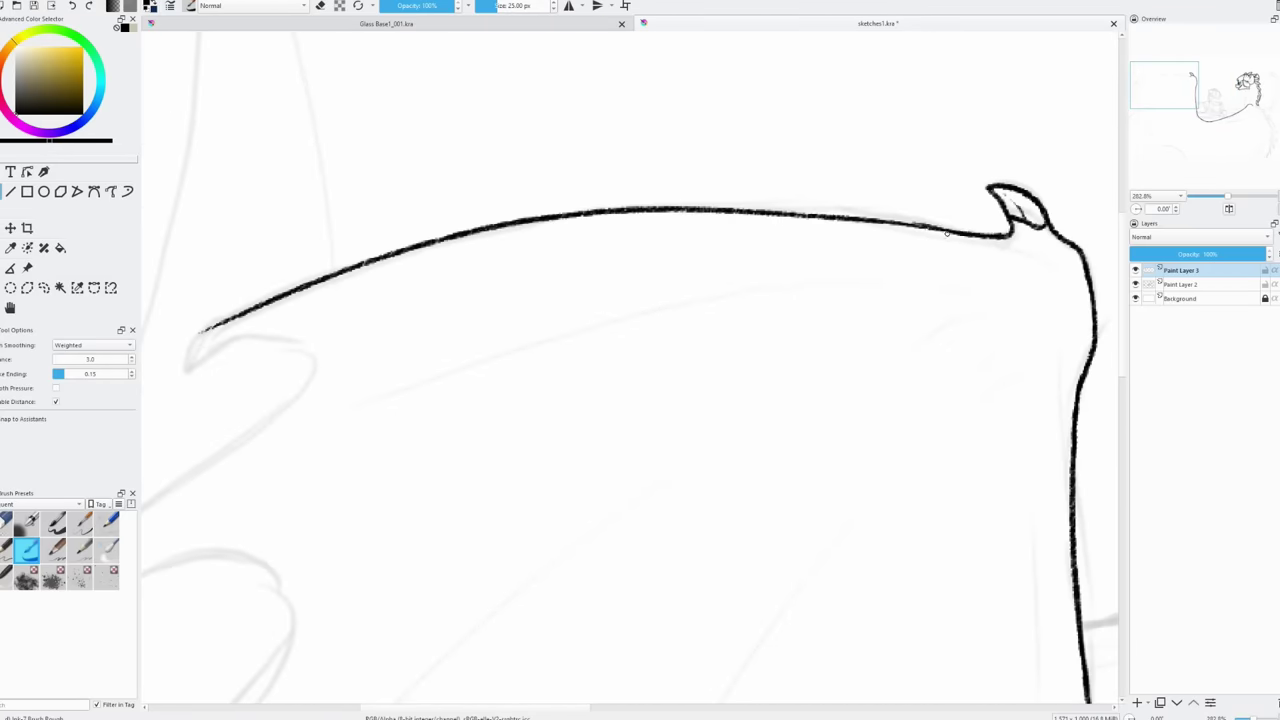
Ink the hooked wing tip and the first two rounded membrane scallops running off the canvas edge.
key("e")
mouse_move(211, 333)
left_mouse_down()
mouse_move(441, 296)
mouse_move(508, 368)
mouse_move(322, 518)
left_mouse_up()
key("e")
mouse_move(386, 366)
left_mouse_down()
mouse_move(426, 247)
mouse_move(390, 478)
left_mouse_up()
key("ctrl+z")
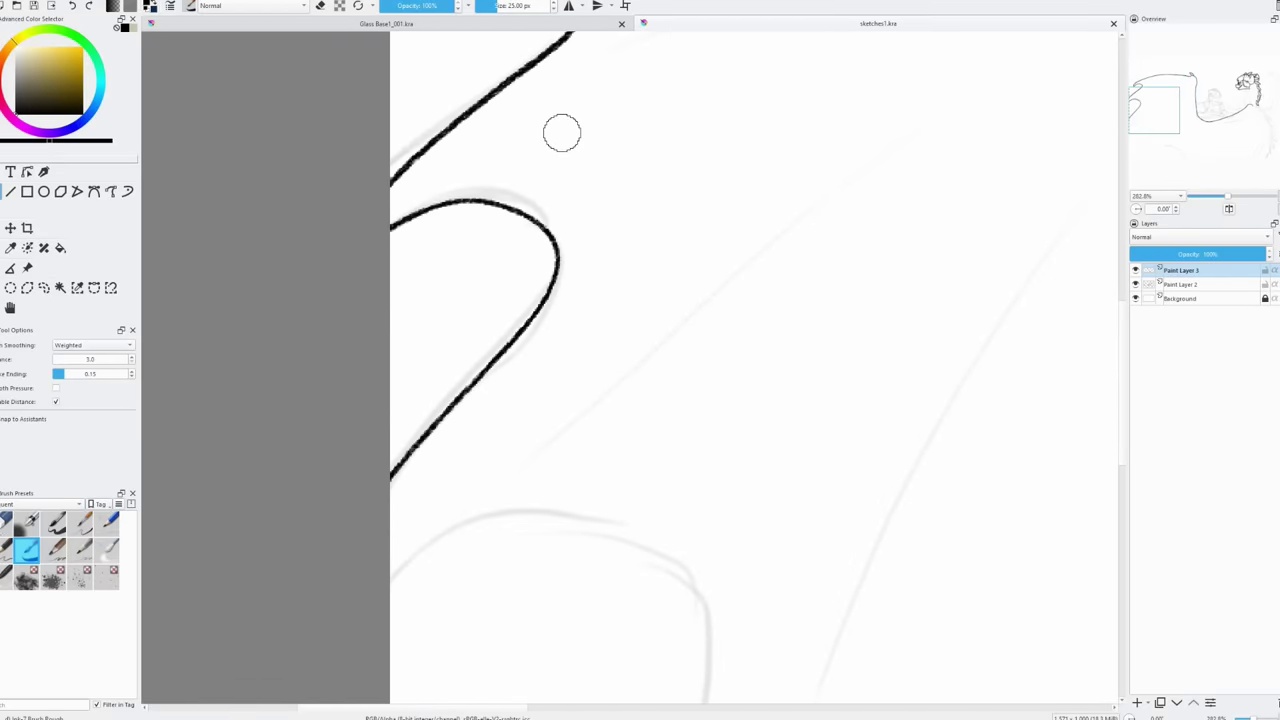
key("m")
left_click_drag(791, 191, 700, 686)
key("ctrl+z")
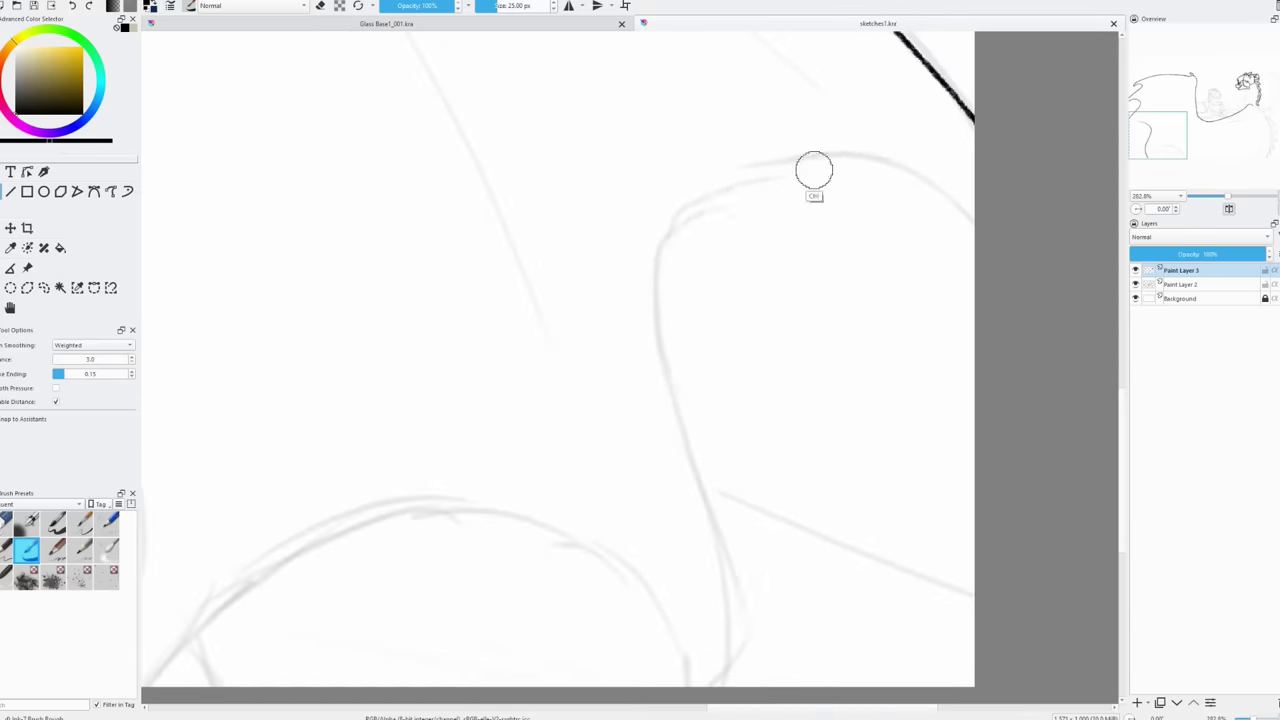
left_click_drag(806, 172, 740, 688)
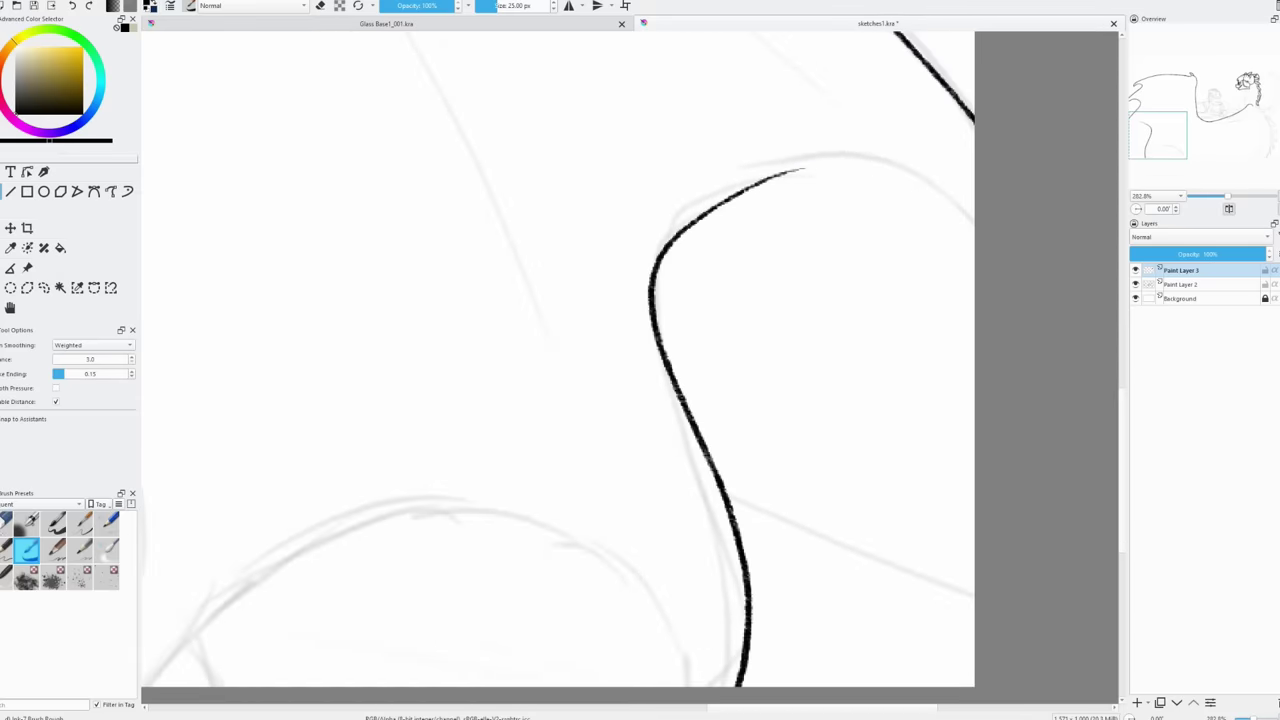
key("ctrl+z")
left_click_drag(814, 160, 790, 686)
scroll(919, 281, "down", 6)
scroll(919, 281, "up", 1)
key("m")
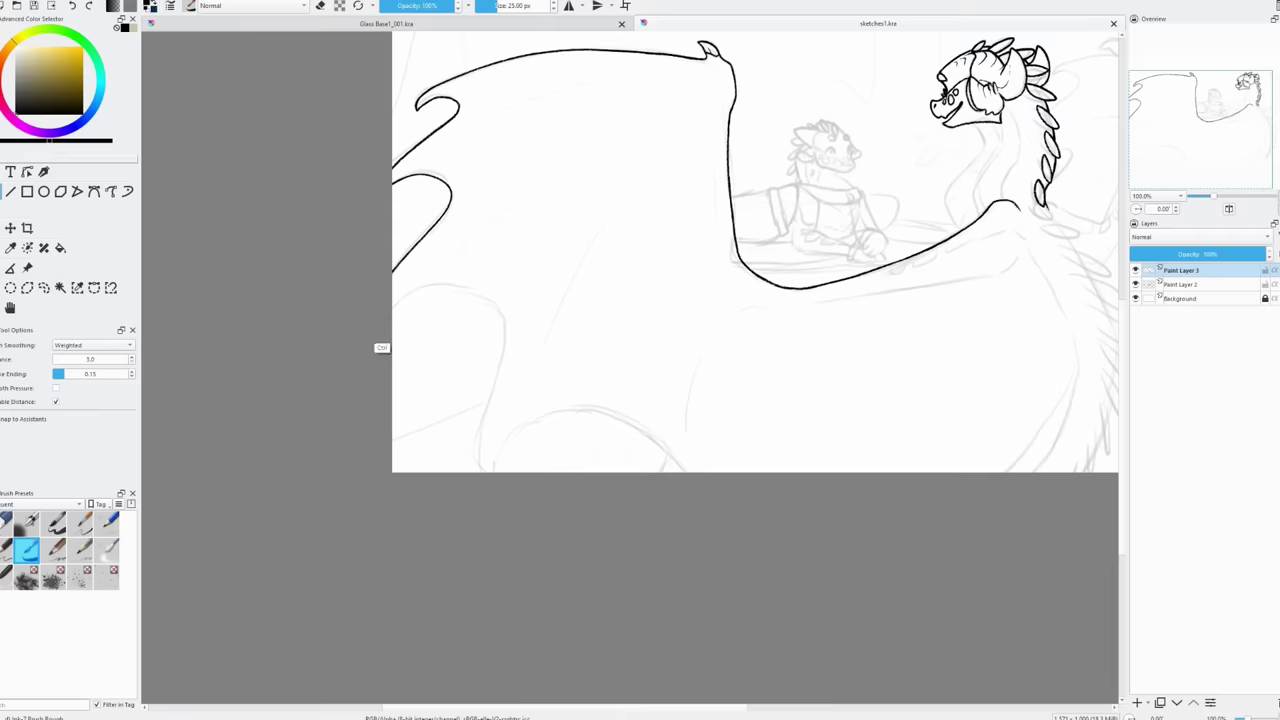
Ink the third membrane scallop of the near wing, curving down to the canvas's lower edge.
scroll(449, 294, "up", 3)
key("e")
scroll(503, 545, "up", 2)
left_click_drag(503, 545, 535, 450)
key("e")
left_click_drag(634, 206, 567, 517)
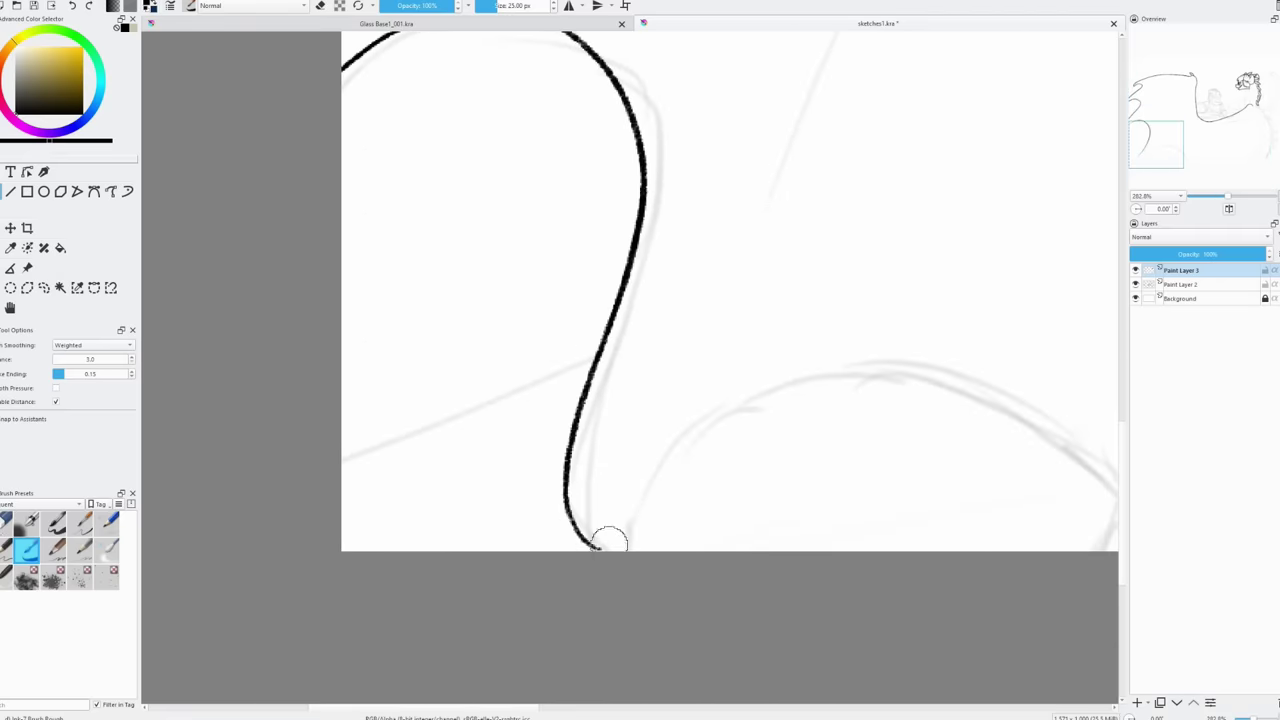
Ink the broad arched membrane scallop along the lower canvas edge, beside the third scallop.
left_click_drag(624, 381, 304, 344)
key("m")
left_click_drag(914, 428, 398, 512)
key("m")
key("e")
key("e")
left_click_drag(577, 363, 443, 443)
mouse_move(398, 500)
left_mouse_down()
mouse_move(461, 427)
mouse_move(425, 455)
left_mouse_up()
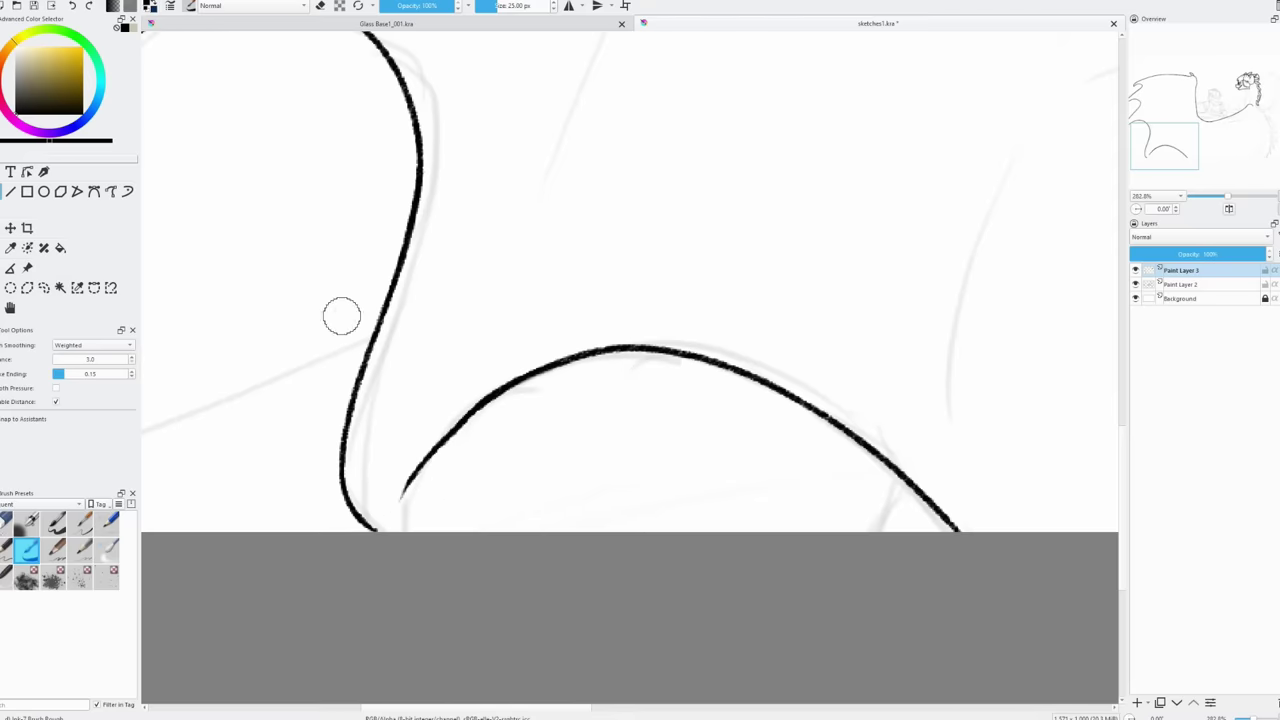
Redraw the lower end of the third scallop and join it to the broad arch in a small hooked tip.
key("ctrl+z")
mouse_move(402, 258)
left_mouse_down()
mouse_move(370, 530)
mouse_move(377, 407)
left_mouse_up()
mouse_move(370, 462)
left_mouse_down()
mouse_move(373, 508)
mouse_move(407, 524)
left_mouse_up()
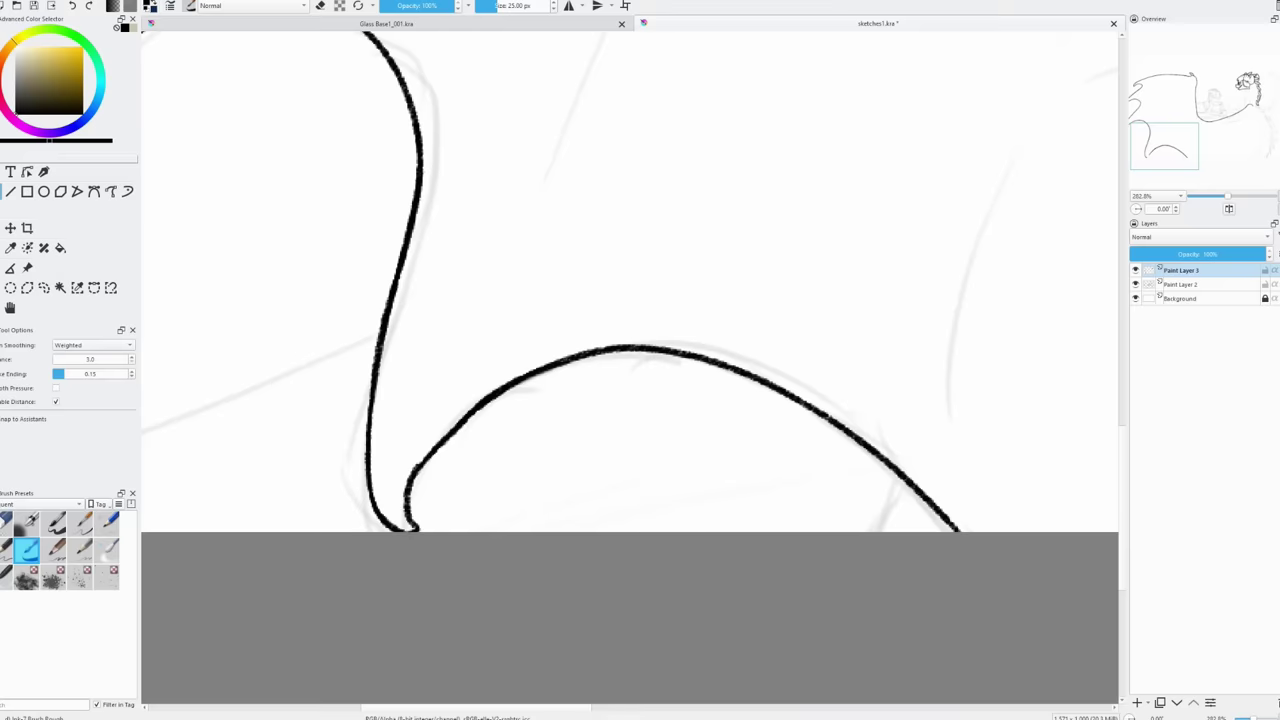
left_click_drag(470, 429, 500, 329)
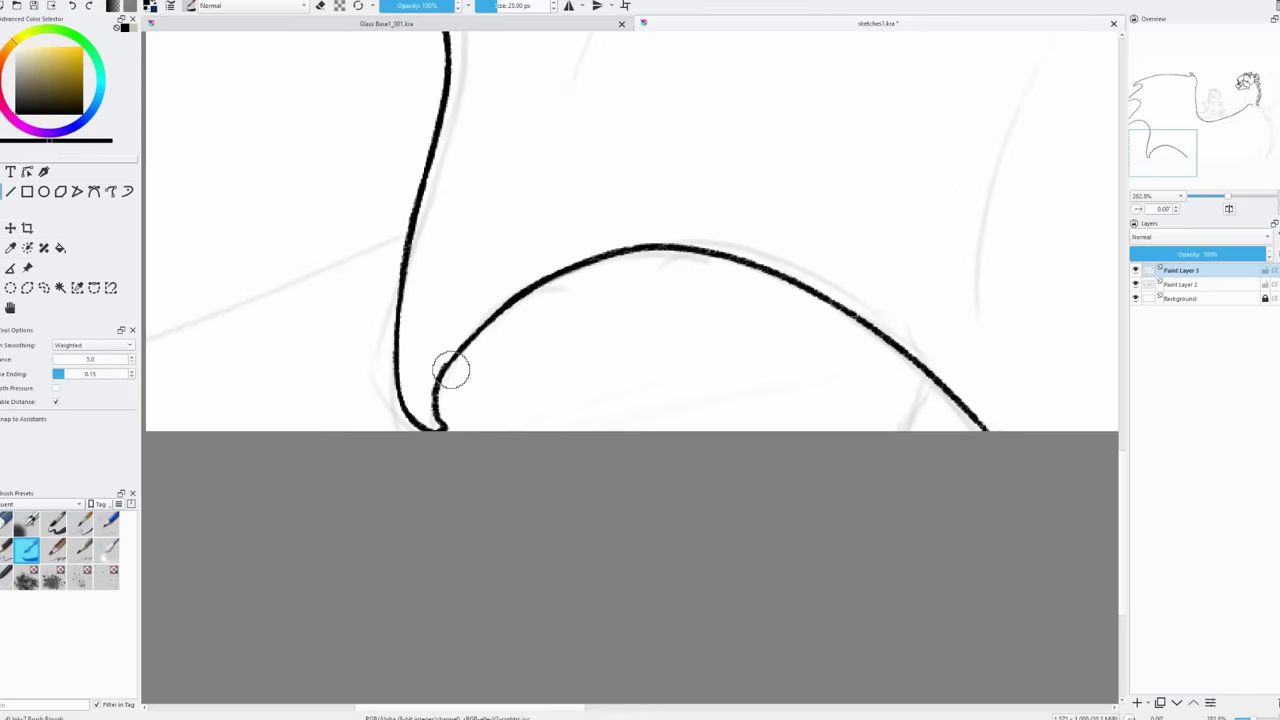
Ink thin tapering finger ribs across the near wing's membrane, fanning out from the wrist and the lower arm.
scroll(622, 200, "down", 5)
scroll(622, 200, "up", 3)
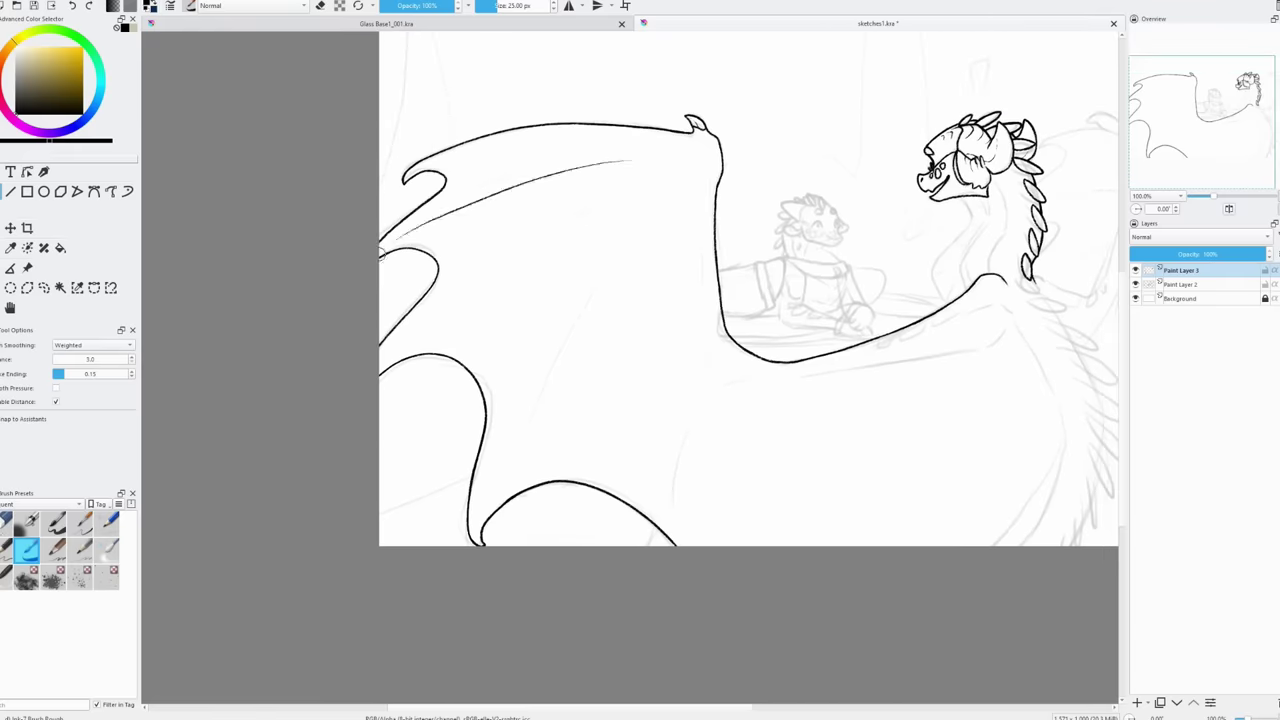
left_click_drag(645, 181, 420, 339)
left_click_drag(665, 206, 506, 470)
left_click_drag(720, 386, 686, 544)
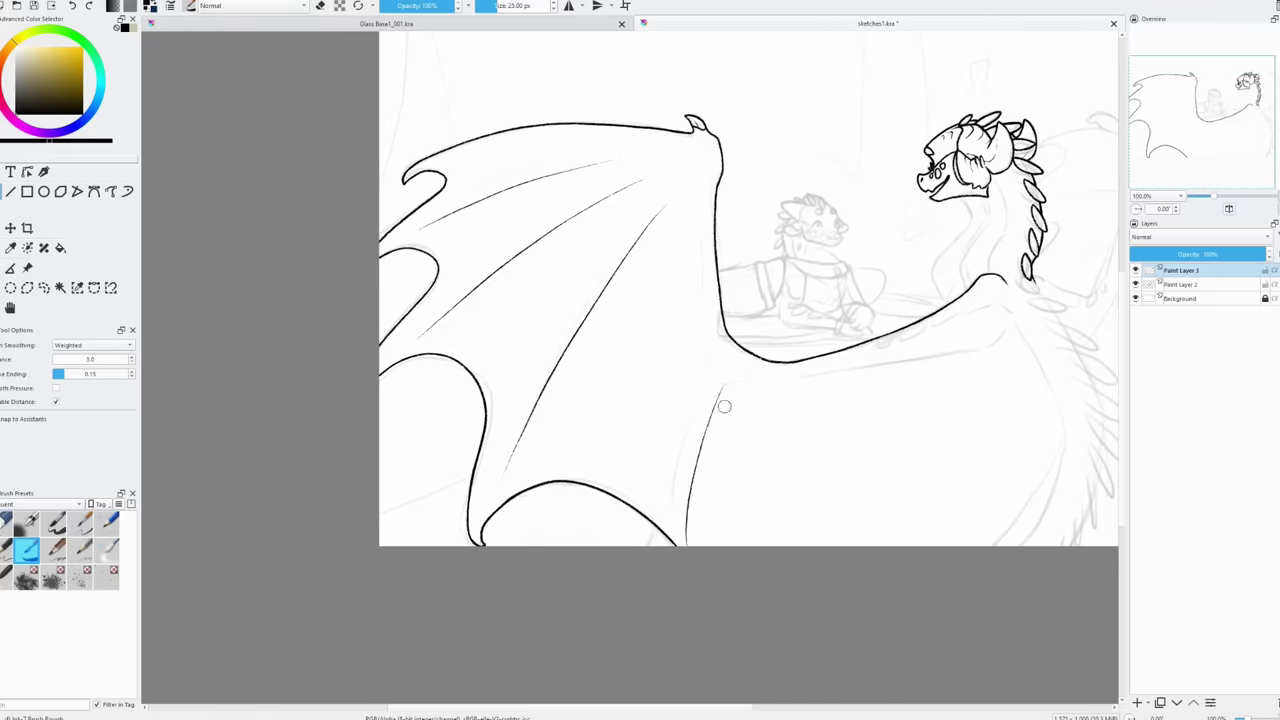
scroll(712, 445, "up", 1)
left_click_drag(760, 200, 508, 225)
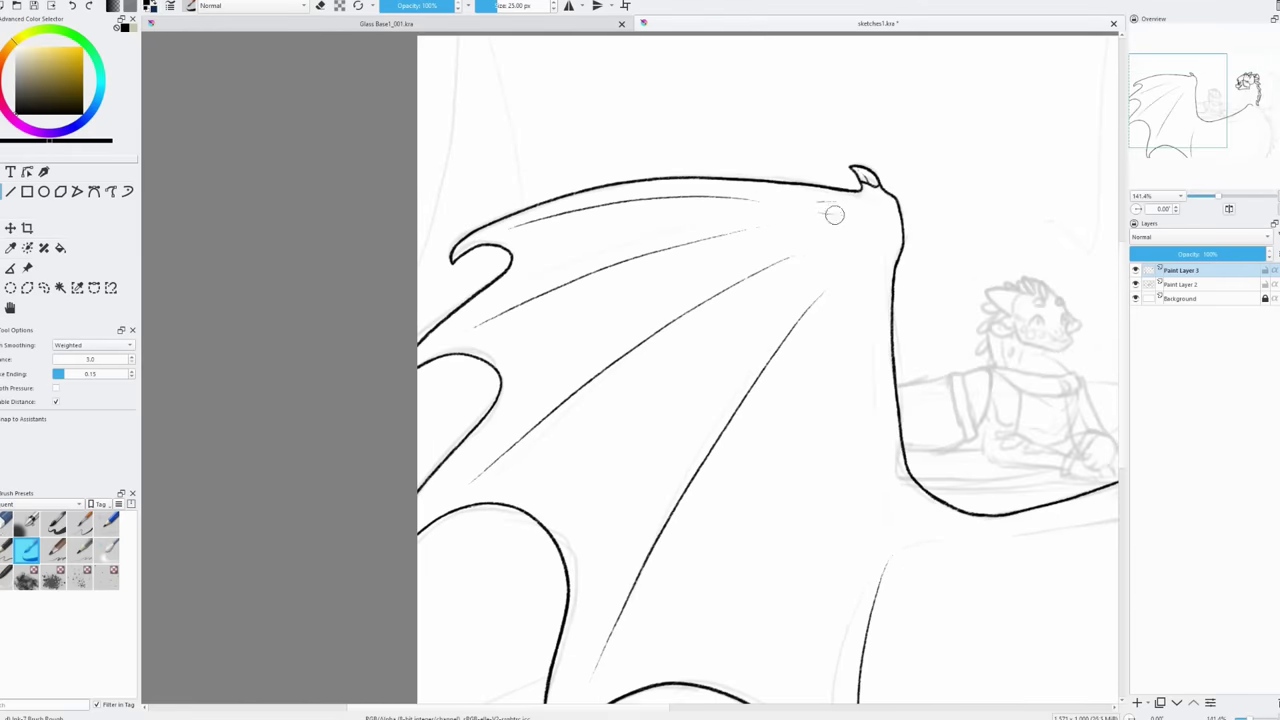
scroll(829, 212, "up", 1)
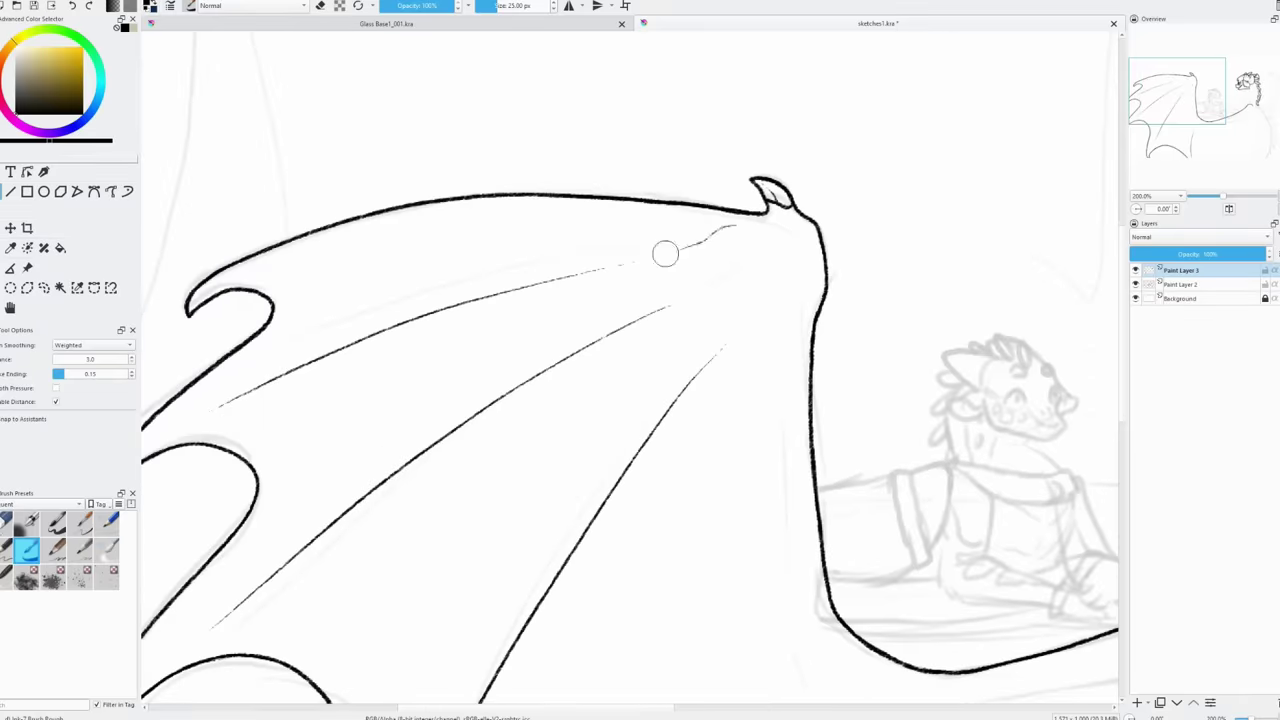
Ink the inner contour of the near wing's arm from wrist to elbow to shoulder, redoing the uneven strokes.
scroll(766, 291, "down", 5)
scroll(749, 223, "up", 4)
mouse_move(584, 192)
left_mouse_down()
mouse_move(586, 363)
mouse_move(593, 345)
left_mouse_up()
mouse_move(590, 390)
left_mouse_down()
mouse_move(600, 438)
mouse_move(602, 410)
mouse_move(449, 426)
left_mouse_up()
scroll(915, 417, "up", 1)
key("ctrl+z")
key("ctrl+z")
left_click_drag(796, 338, 545, 412)
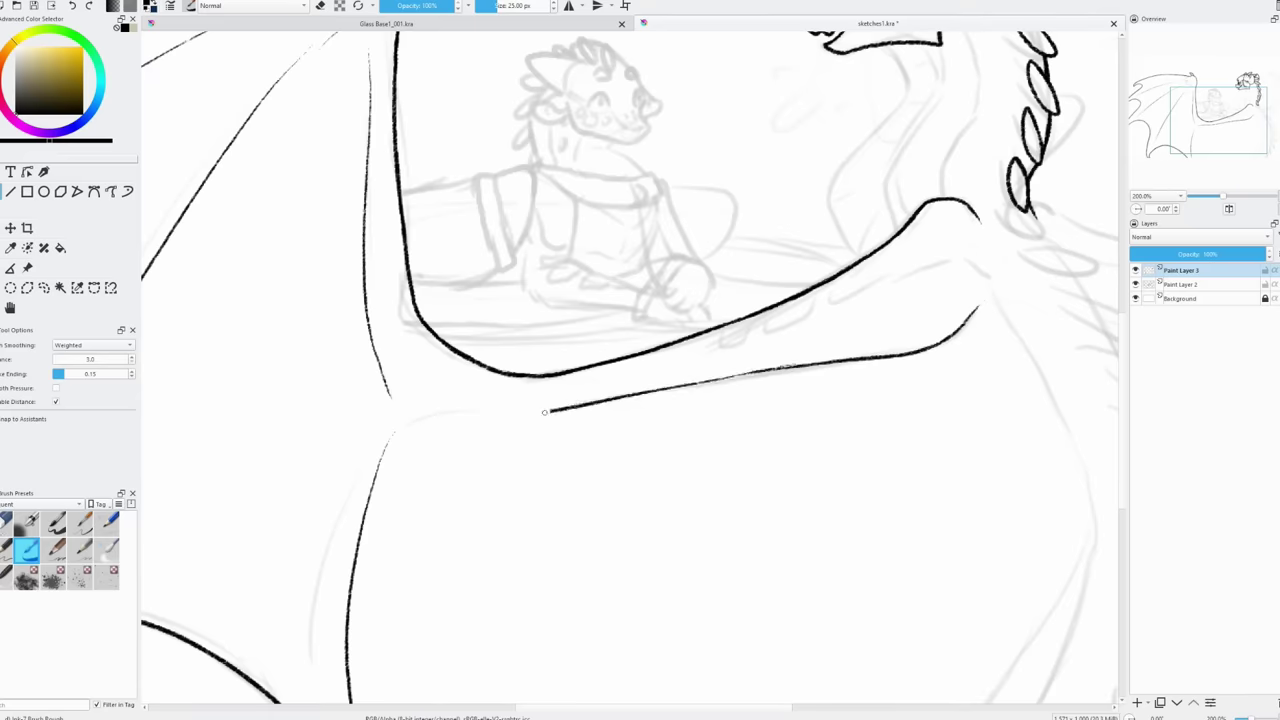
key("ctrl+z")
left_click_drag(780, 363, 425, 410)
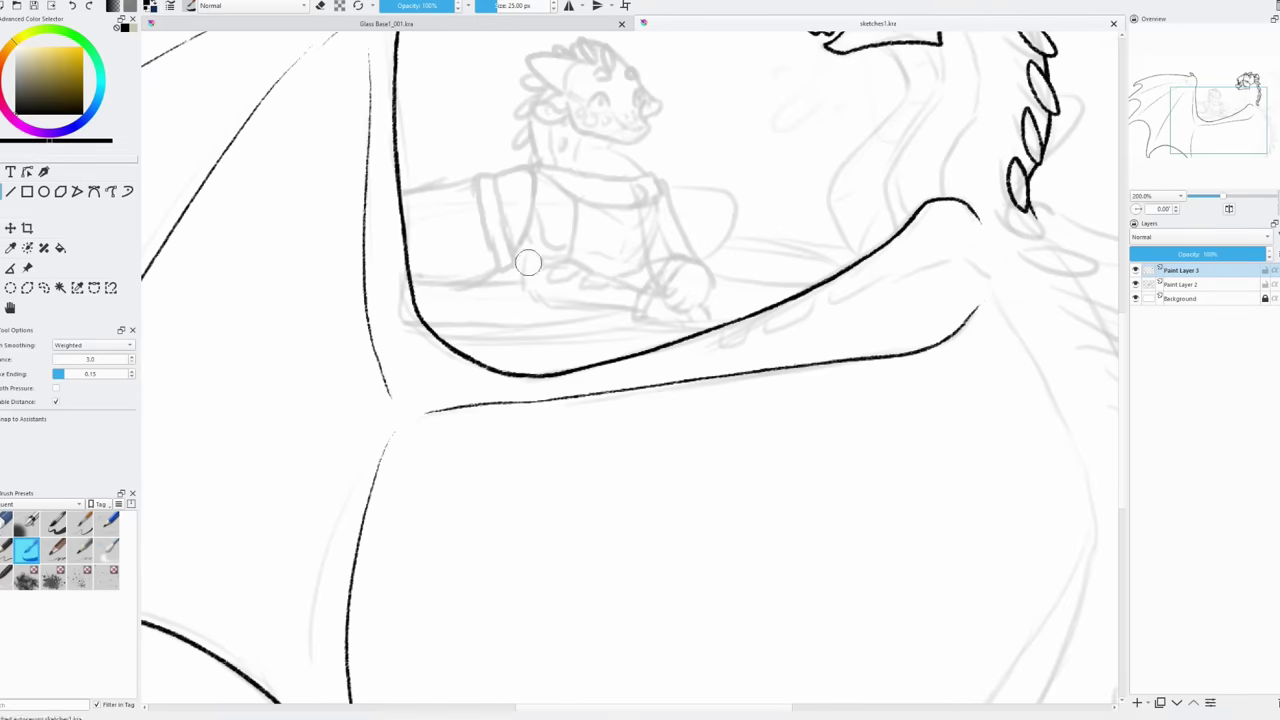
Ink the plate-like segments along the wing arm's upper edge and the curved line over the shoulder.
left_click_drag(528, 262, 436, 327)
left_click_drag(740, 346, 740, 366)
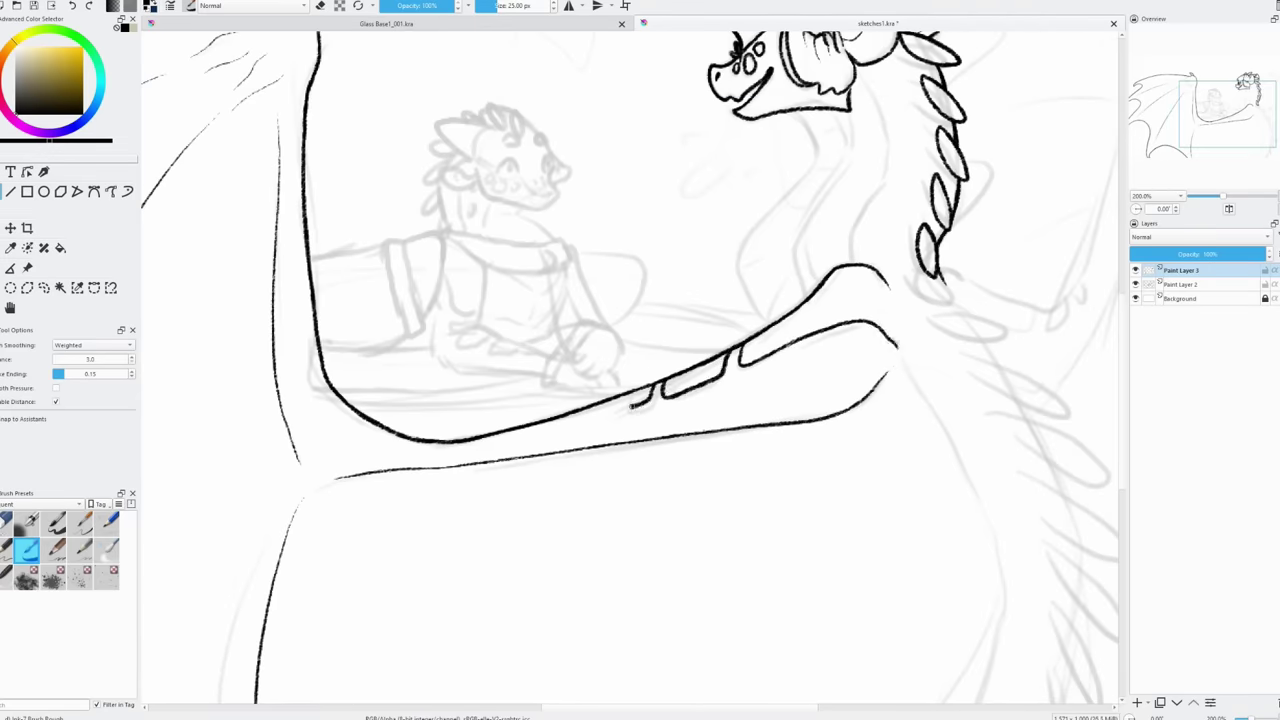
mouse_move(777, 353)
left_mouse_down()
mouse_move(657, 357)
mouse_move(597, 323)
left_mouse_up()
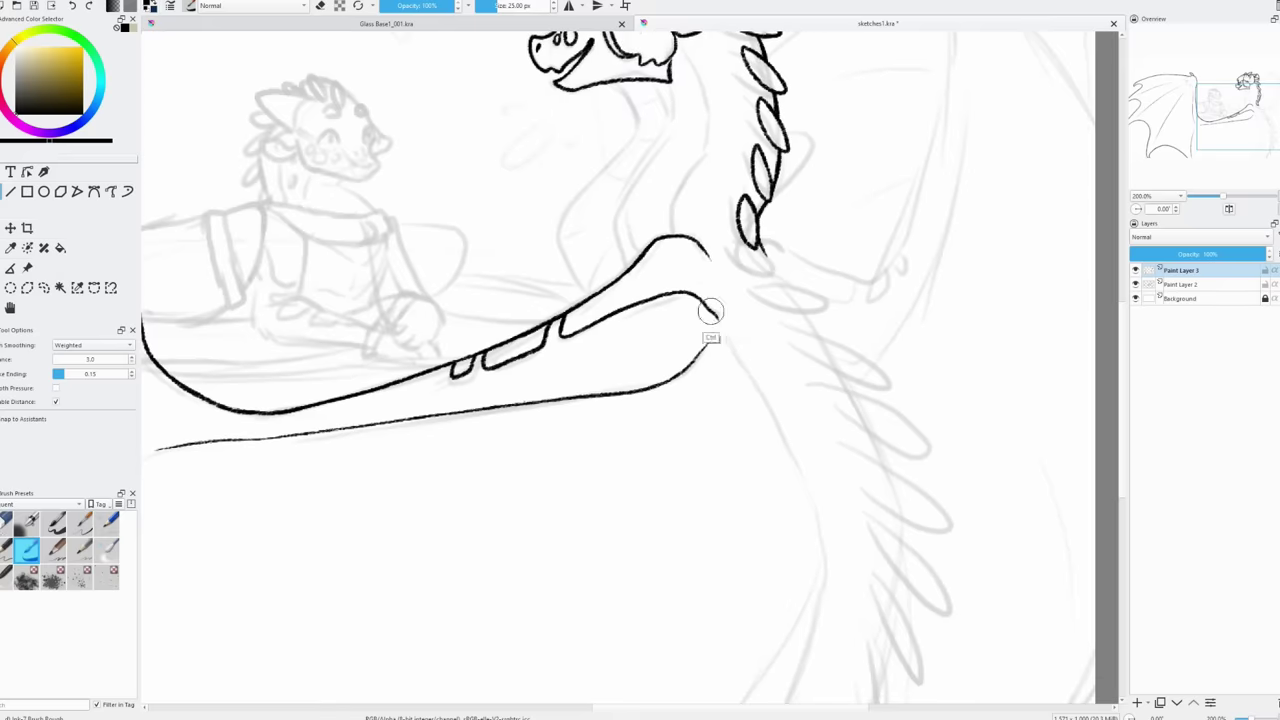
Ink the body contour from the shoulder down to the canvas's lower edge, splitting it into two lines near its end.
left_click_drag(710, 311, 700, 245)
mouse_move(708, 280)
left_mouse_down()
mouse_move(757, 400)
mouse_move(740, 330)
mouse_move(790, 300)
left_mouse_up()
mouse_move(786, 305)
left_mouse_down()
mouse_move(800, 455)
mouse_move(805, 330)
left_mouse_up()
mouse_move(660, 555)
left_mouse_down()
mouse_move(820, 330)
mouse_move(827, 353)
left_mouse_up()
left_click_drag(726, 554, 800, 390)
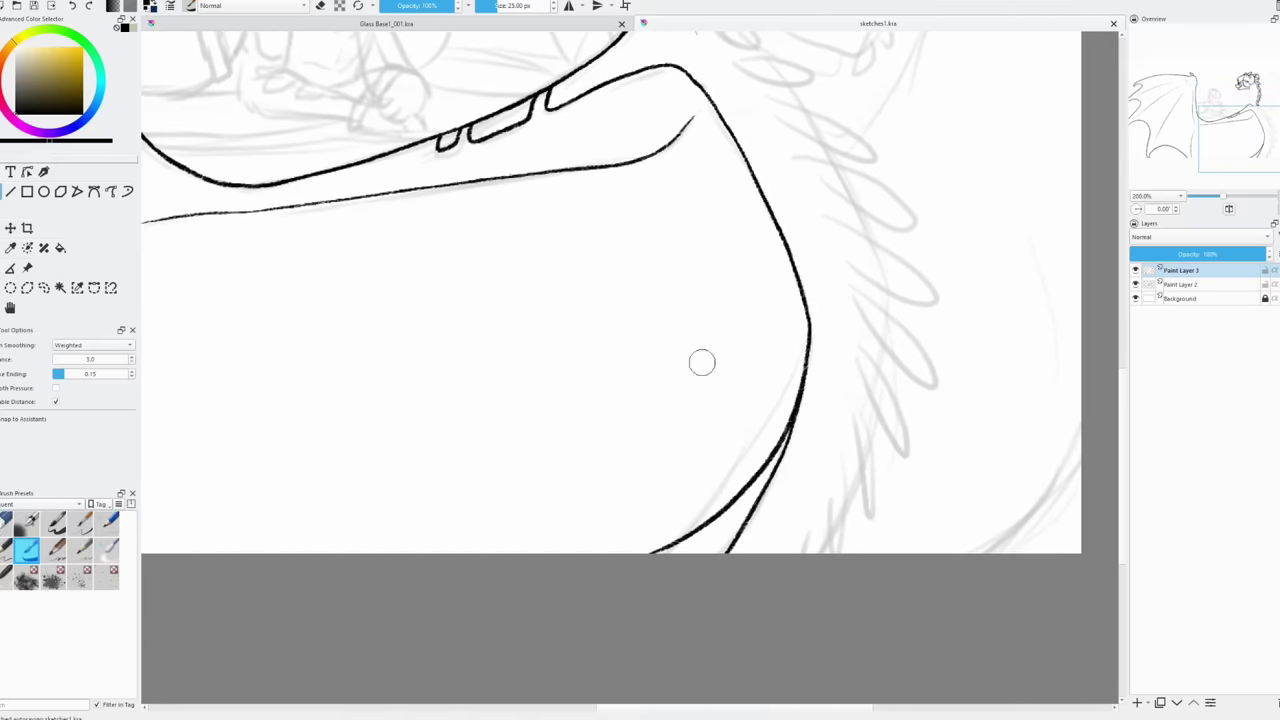
Ink the curved line along the side of the large dragon's neck, from behind the cheek frill to the shoulder.
scroll(766, 294, "up", 5)
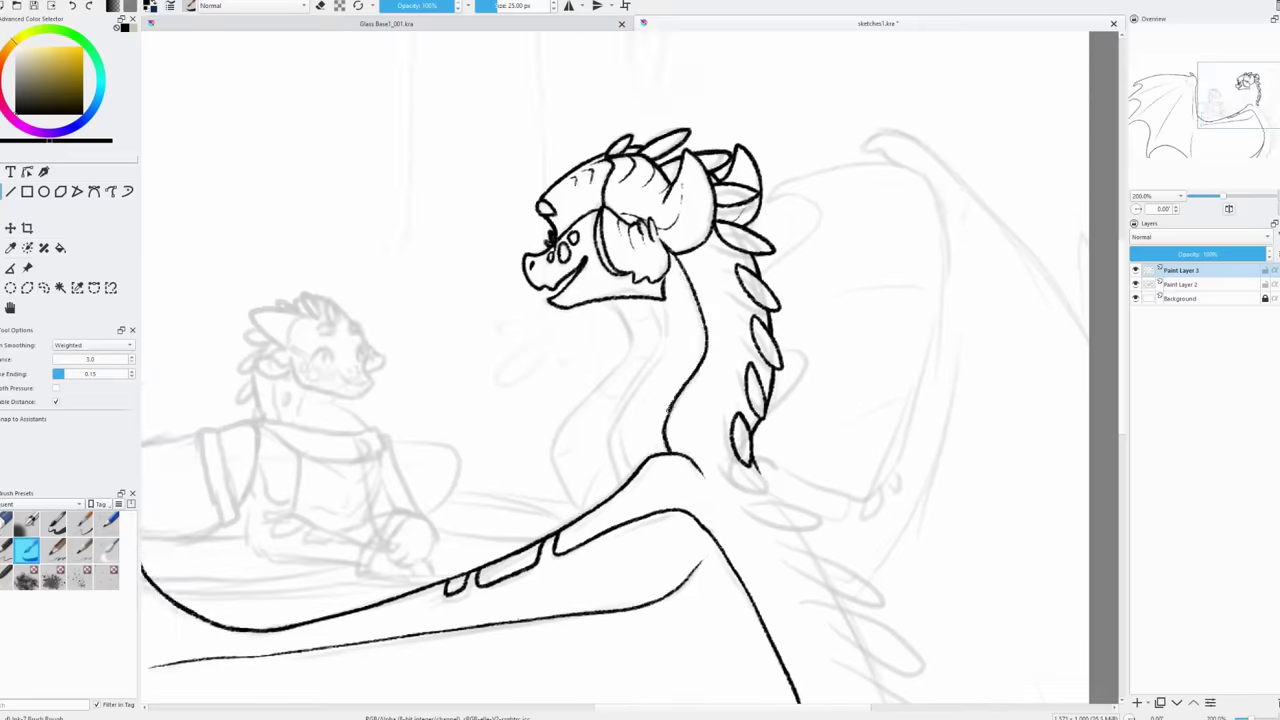
mouse_move(675, 252)
left_mouse_down()
mouse_move(615, 52)
mouse_move(635, 94)
left_mouse_up()
mouse_move(690, 285)
left_mouse_down()
mouse_move(668, 325)
mouse_move(712, 330)
left_mouse_up()
Mirror the view and ink the leaf-shaped spines down the large dragon's back to the canvas edge, redoing the poor ones.
key("m")
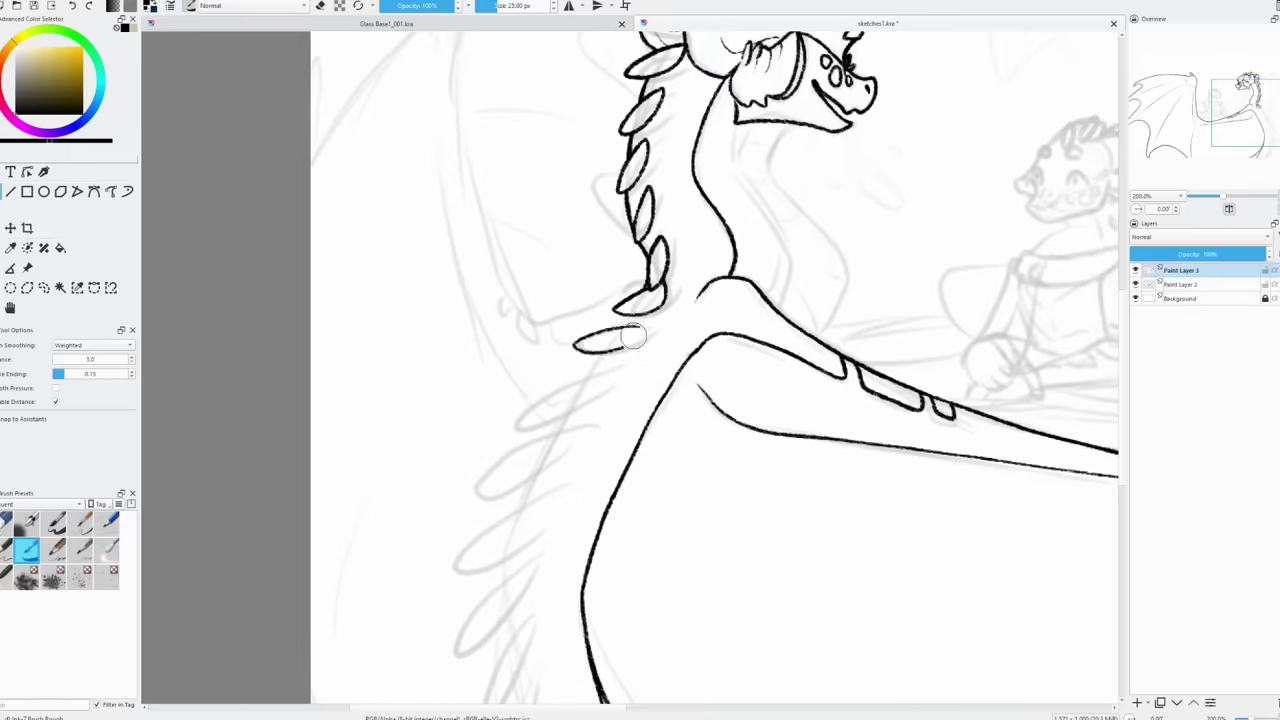
scroll(617, 372, "down", 1)
left_click_drag(575, 335, 572, 340)
mouse_move(560, 400)
left_mouse_down()
mouse_move(577, 317)
mouse_move(457, 432)
left_mouse_up()
key("ctrl+z")
scroll(554, 349, "down", 1)
key("ctrl+z")
left_click_drag(520, 362, 457, 432)
scroll(490, 400, "down", 1)
mouse_move(484, 388)
left_mouse_down()
mouse_move(450, 484)
mouse_move(487, 542)
left_mouse_up()
key("ctrl+z")
left_click_drag(491, 462, 486, 506)
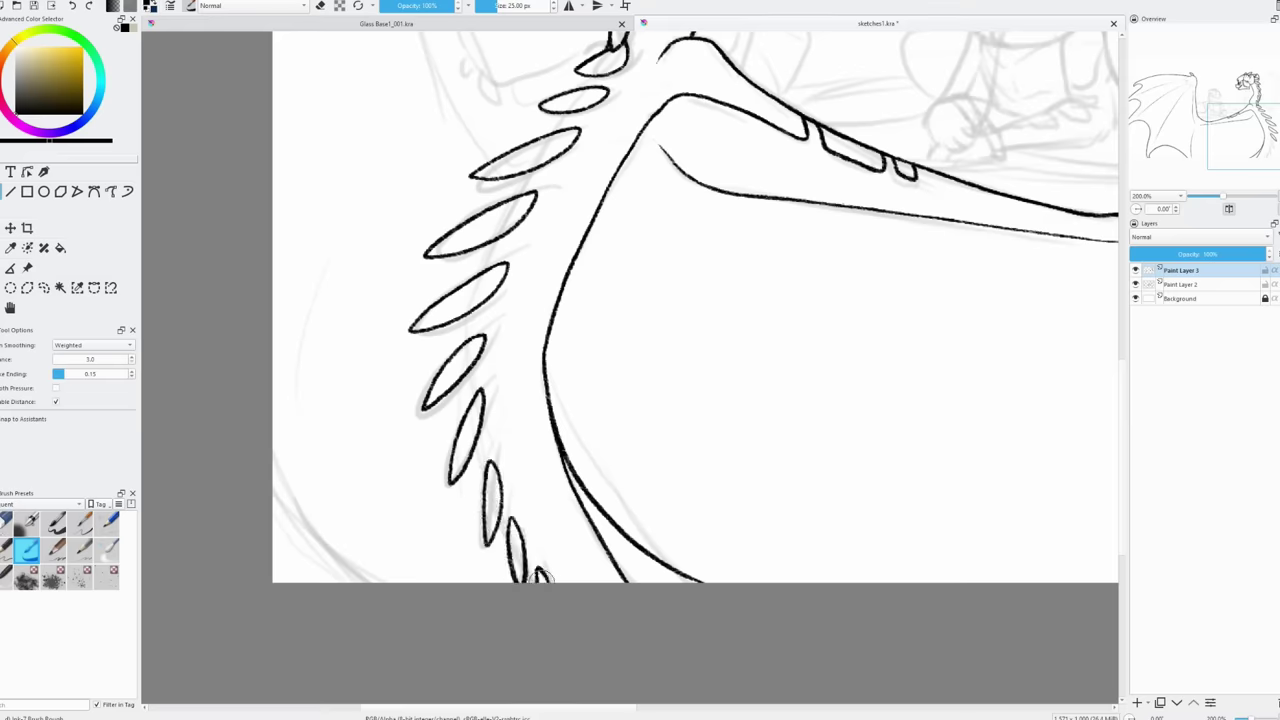
Restore the unmirrored view and ink the back contour segments connecting the spines.
key("m")
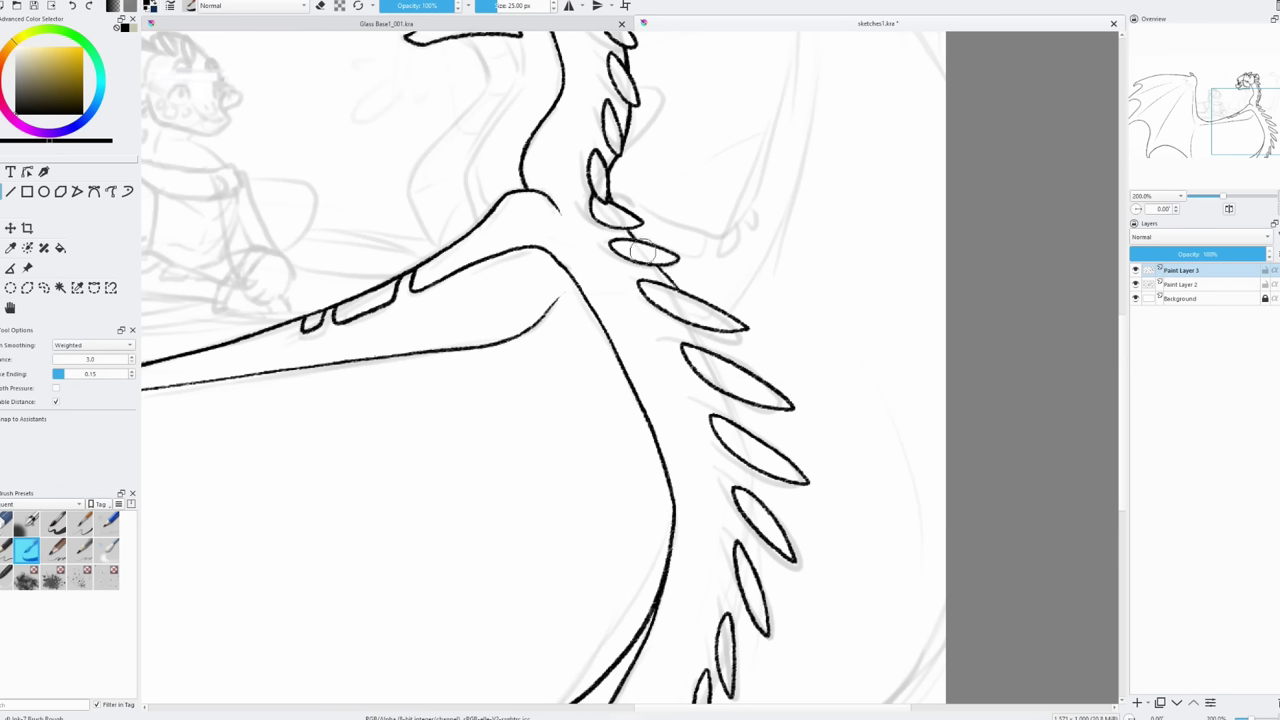
scroll(657, 203, "down", 1)
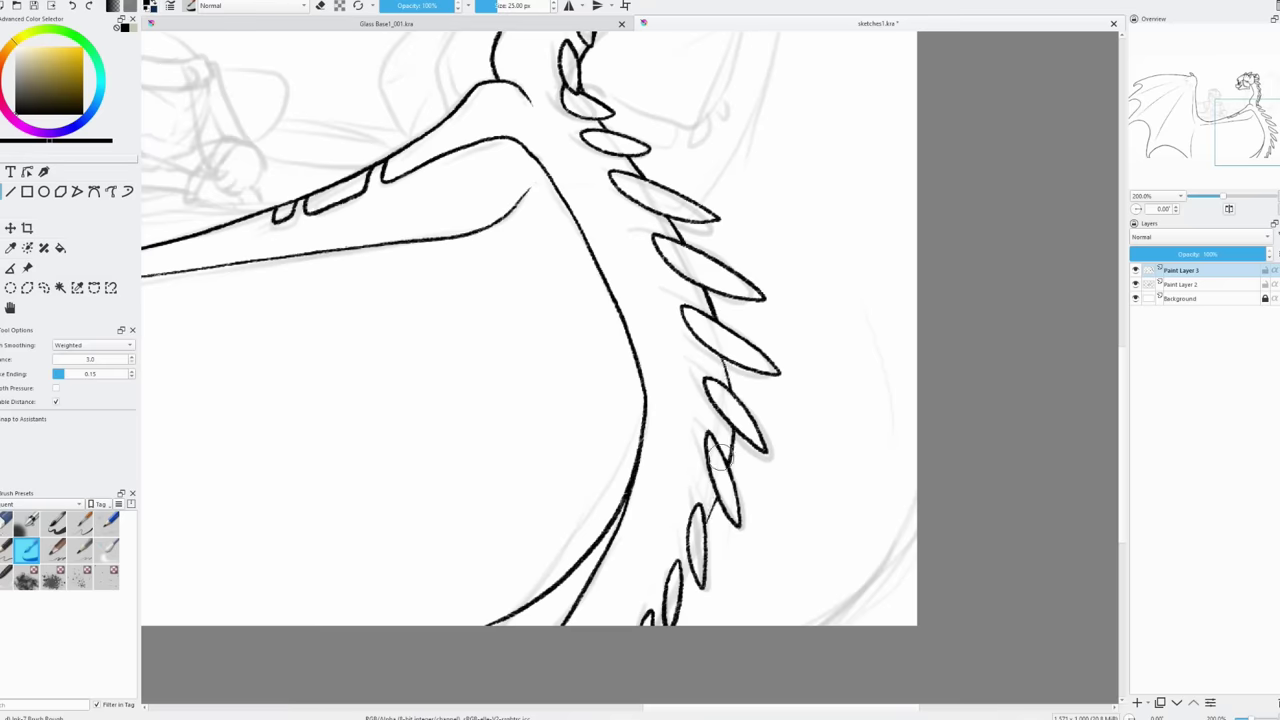
scroll(529, 328, "down", 1)
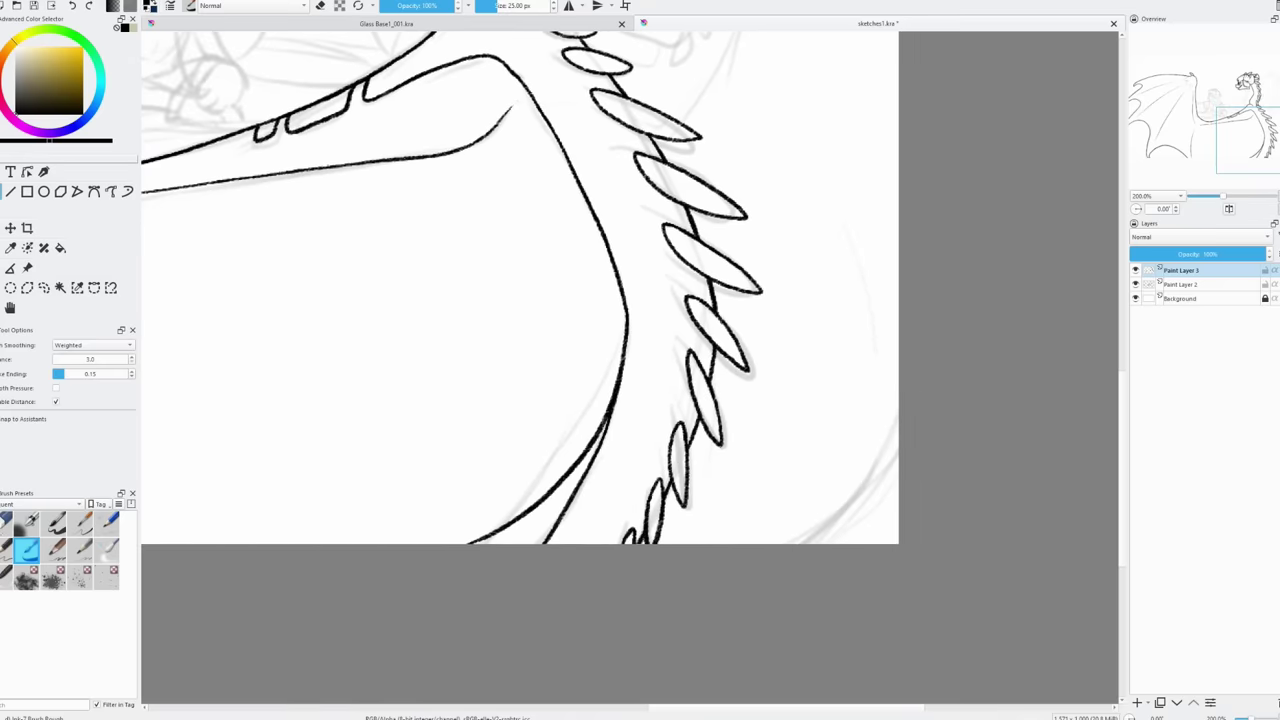
Ink the large dragon's throat contour and the two inner neck lines, adding short cross lines for the belly plates.
scroll(649, 500, "up", 3)
scroll(536, 337, "down", 5)
scroll(536, 337, "up", 5)
scroll(545, 280, "up", 1)
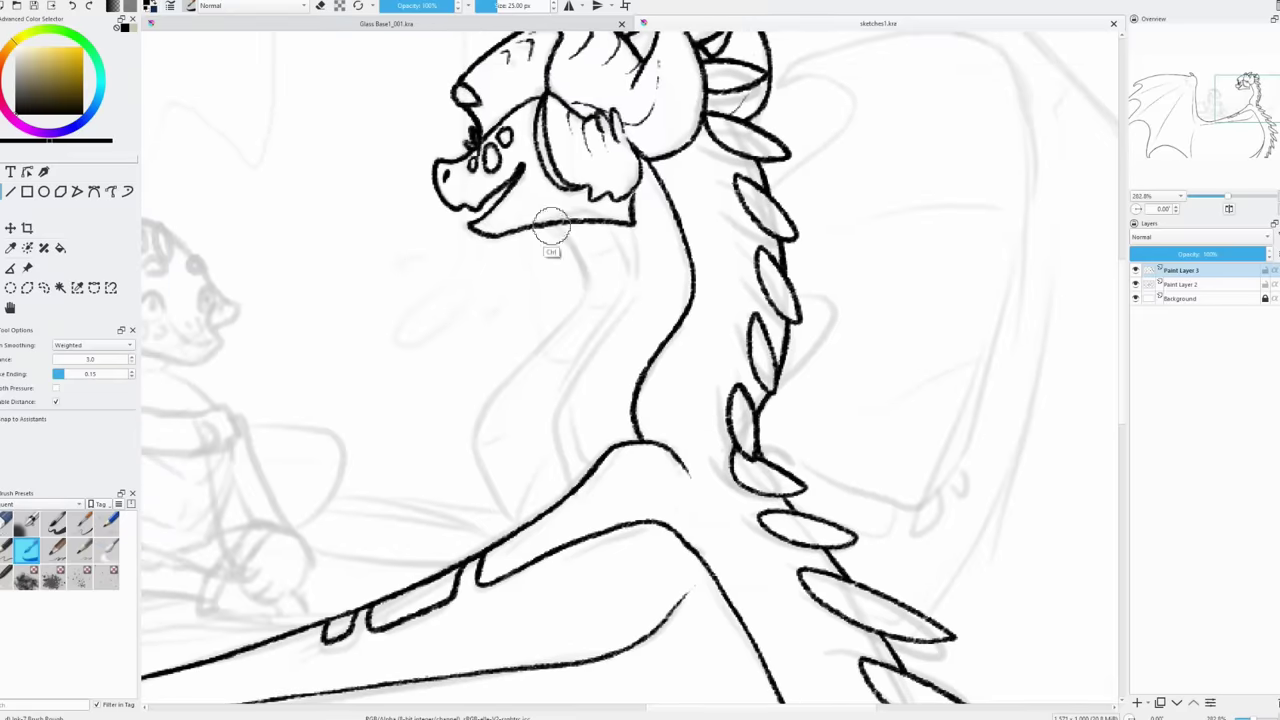
mouse_move(578, 250)
left_mouse_down()
mouse_move(557, 329)
mouse_move(490, 400)
mouse_move(525, 520)
left_mouse_up()
mouse_move(604, 226)
left_mouse_down()
mouse_move(562, 388)
mouse_move(572, 488)
left_mouse_up()
mouse_move(630, 226)
left_mouse_down()
mouse_move(580, 386)
mouse_move(590, 465)
left_mouse_up()
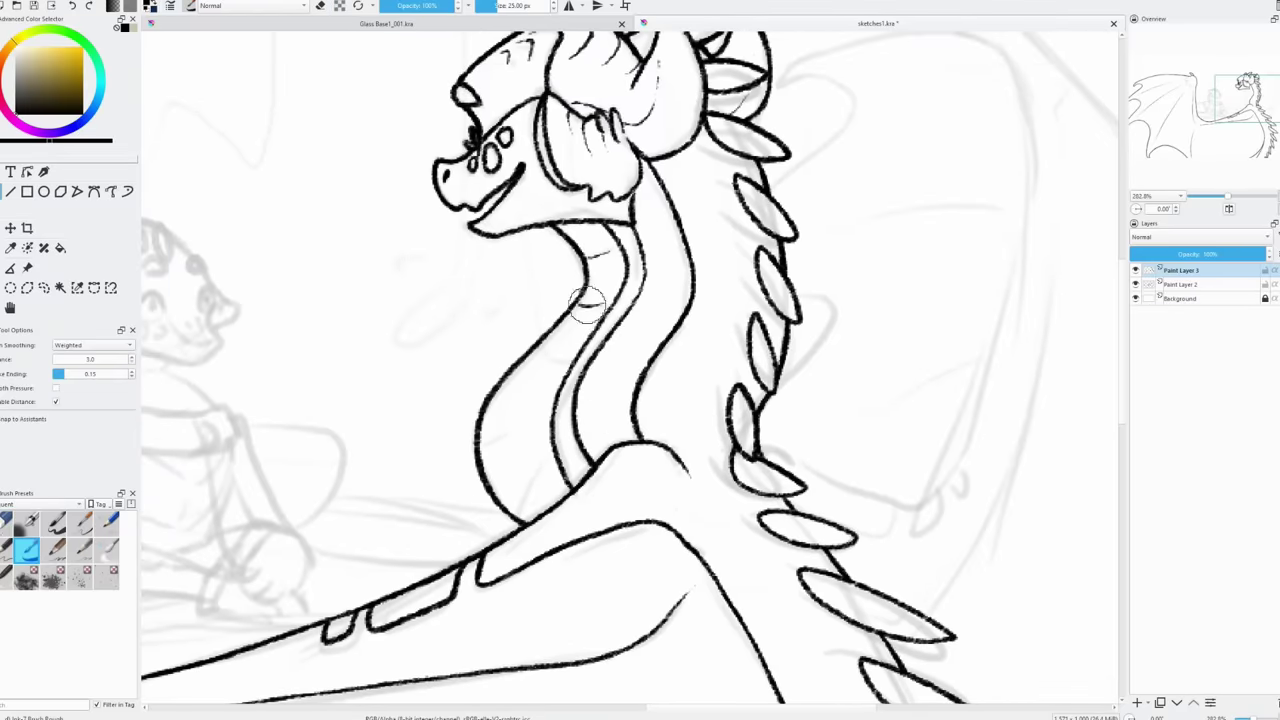
left_click_drag(488, 400, 537, 409)
key("minus")
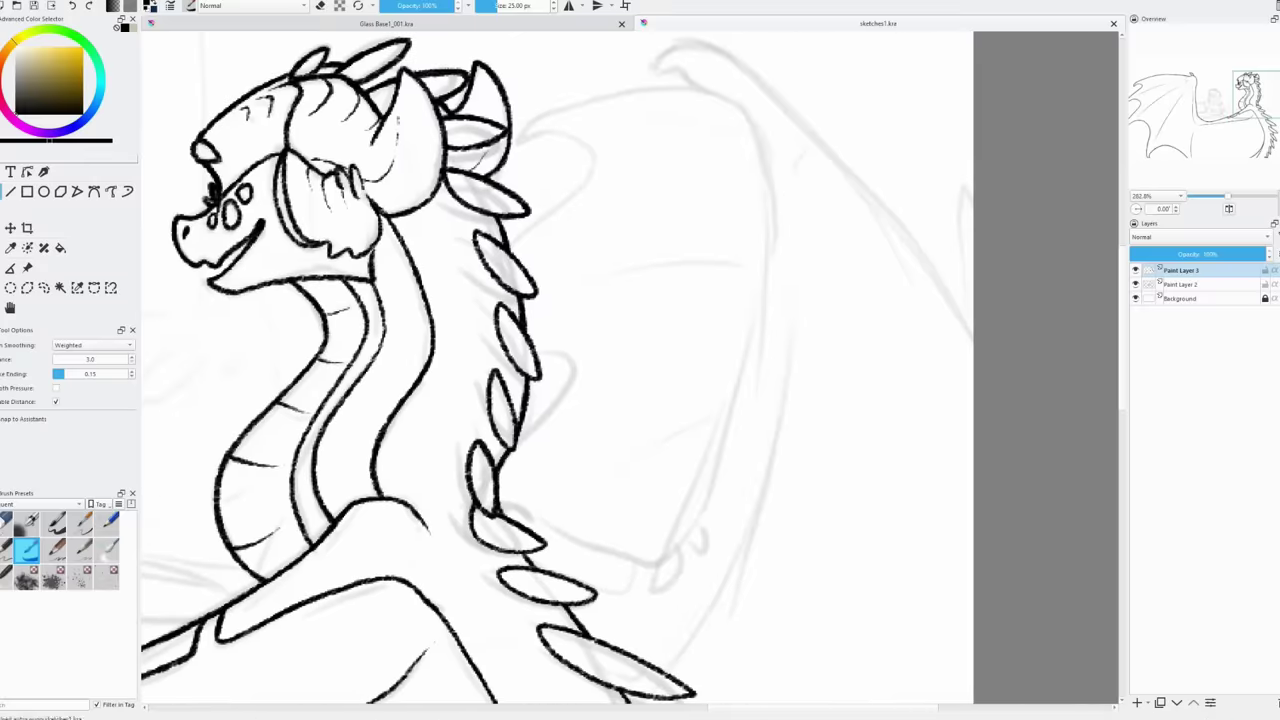
Mirror the view and ink the two long finger lines of the large dragon's far wing.
key("m")
key("plus")
left_click_drag(508, 108, 612, 562)
left_click_drag(480, 208, 444, 128)
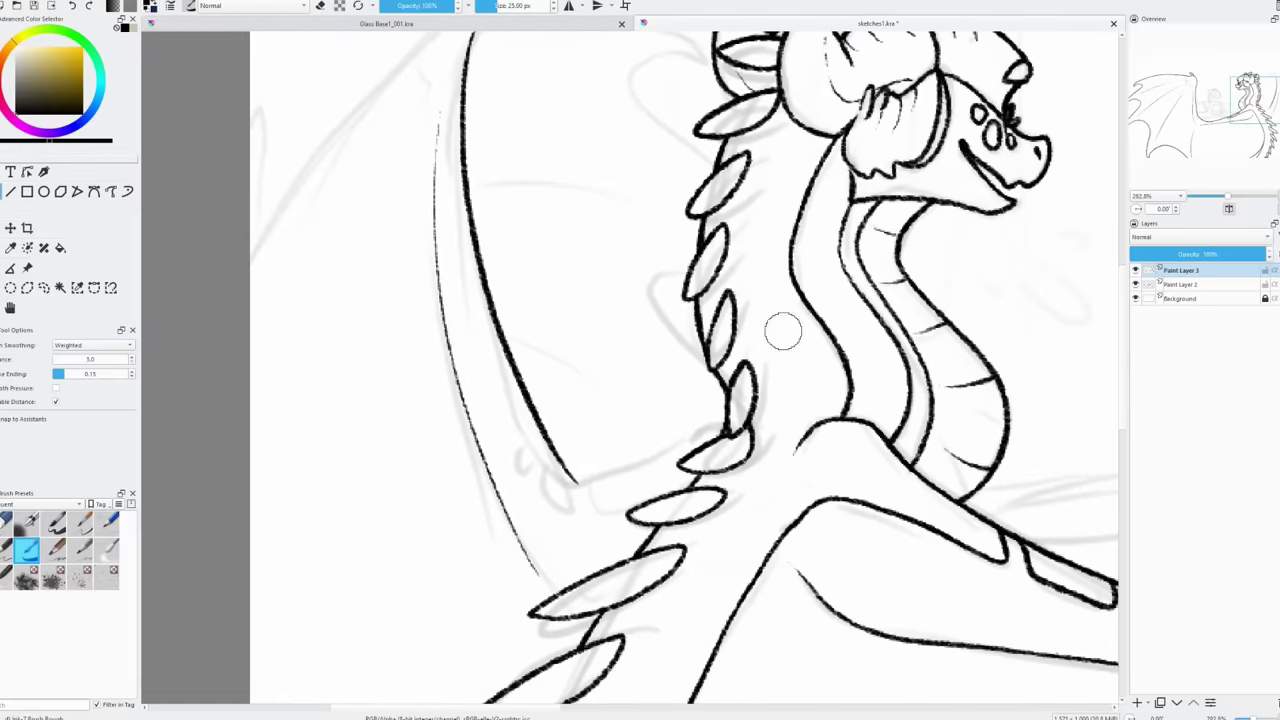
Ink the far wing's lower membrane edge out to the wing finger, with the small claws at its corner.
left_click_drag(560, 476, 735, 425)
mouse_move(588, 479)
left_mouse_down()
mouse_move(600, 506)
mouse_move(574, 505)
left_mouse_up()
left_click_drag(529, 435, 553, 685)
left_click_drag(657, 286, 405, 526)
Restore the unmirrored view and ink the far wing's remaining outer curve beside the back spines, undoing one poor stroke.
key("m")
left_click_drag(742, 201, 688, 228)
key("ctrl+z")
scroll(759, 267, "down", 5)
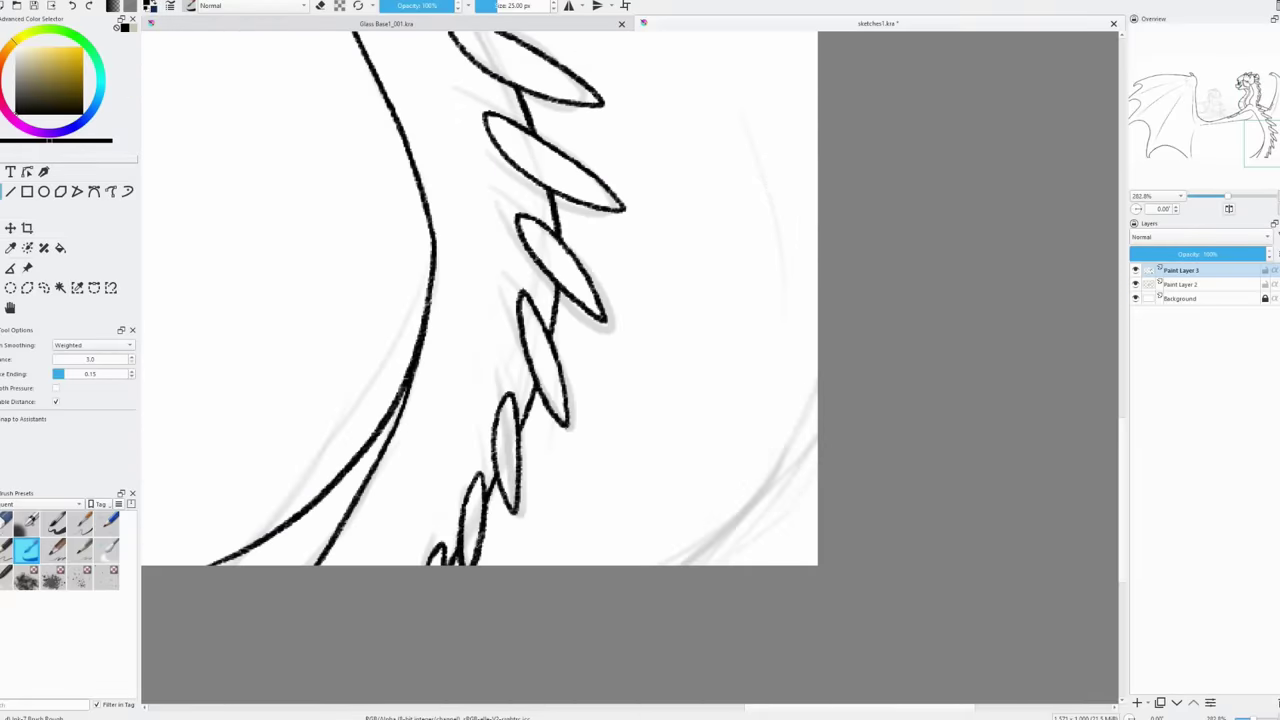
scroll(806, 400, "up", 2)
left_click_drag(637, 145, 760, 590)
Ink the far wing's upper membrane edge, the curled membrane shapes behind the head and neck, and the thin inner fold lines.
scroll(760, 590, "down", 3)
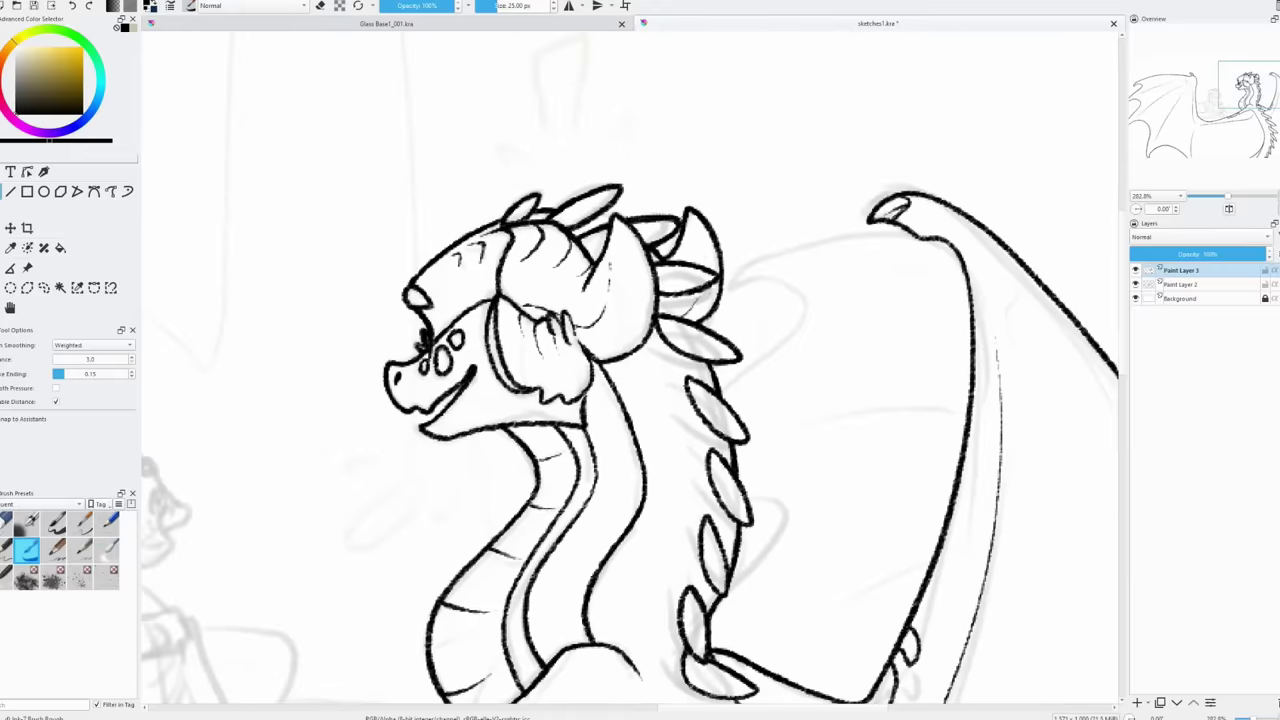
scroll(800, 220, "up", 1)
left_click_drag(792, 211, 945, 183)
left_click_drag(782, 224, 835, 243)
mouse_move(768, 348)
left_mouse_down()
mouse_move(840, 252)
mouse_move(776, 147)
left_mouse_up()
left_click_drag(780, 495, 875, 440)
left_click_drag(720, 380, 690, 470)
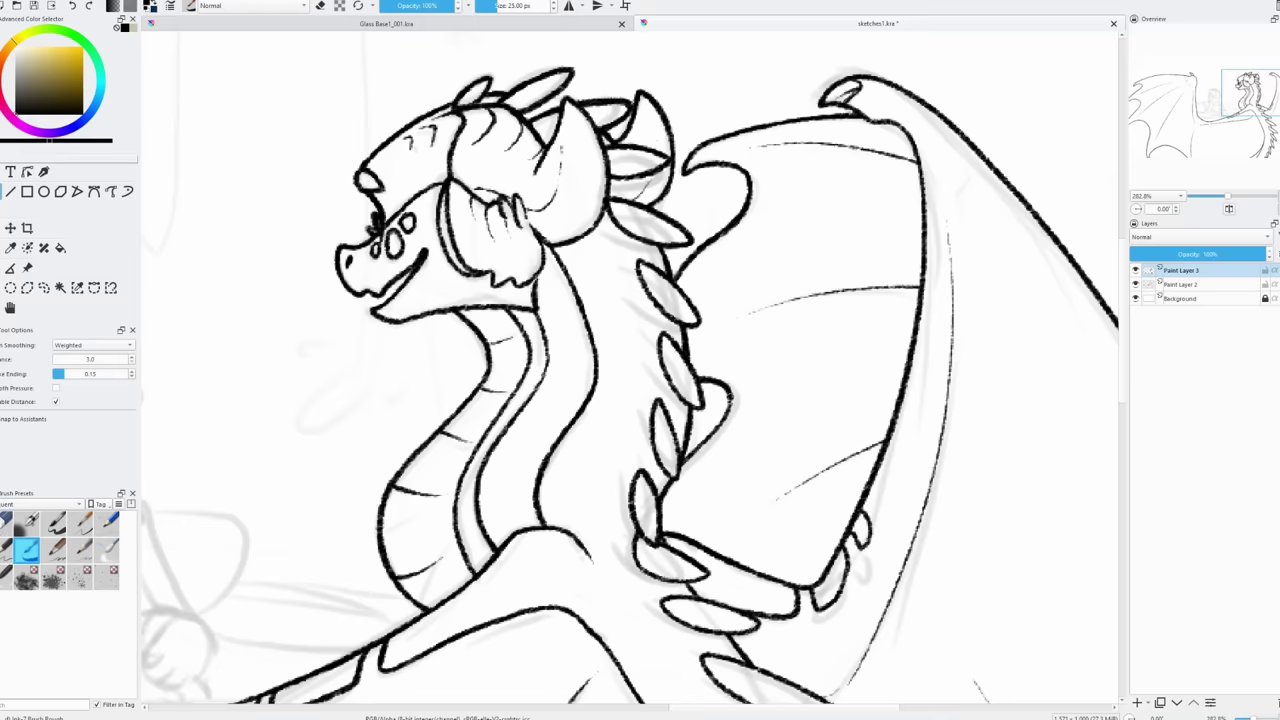
Add short wrinkle lines around the wrist joint of the large dragon's near wing.
scroll(600, 300, "down", 5)
scroll(516, 236, "up", 5)
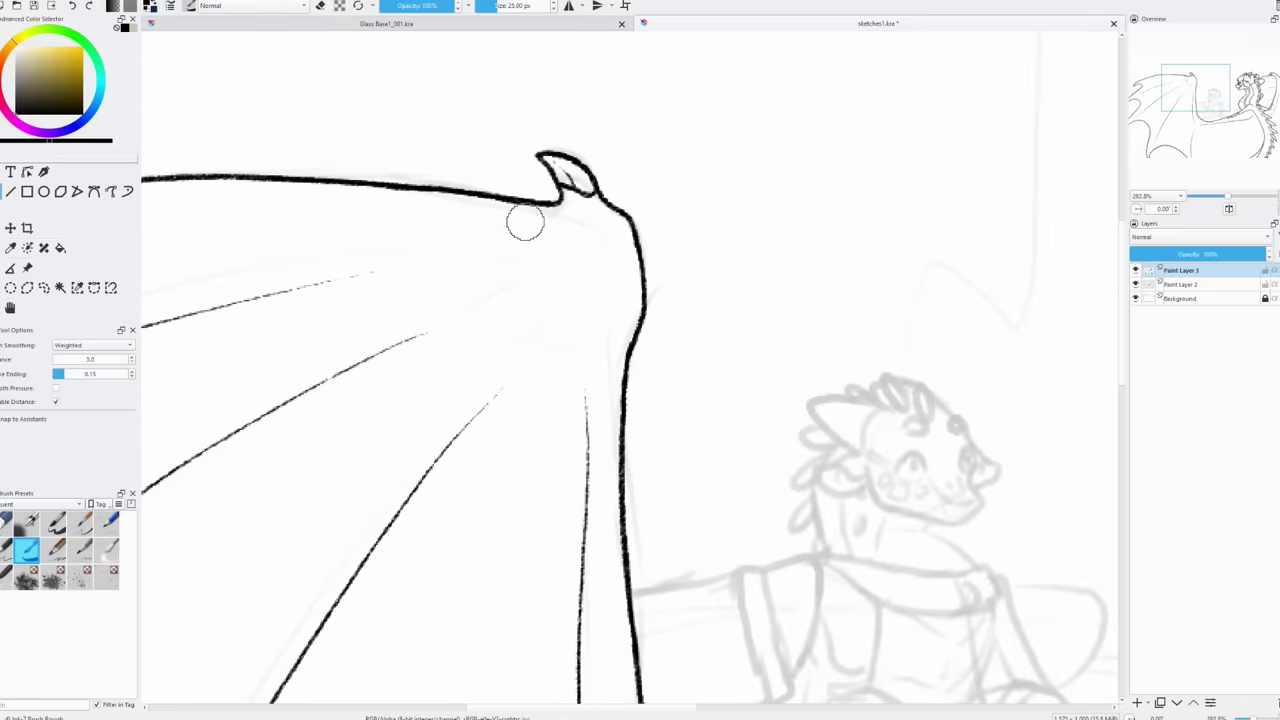
scroll(863, 137, "down", 3)
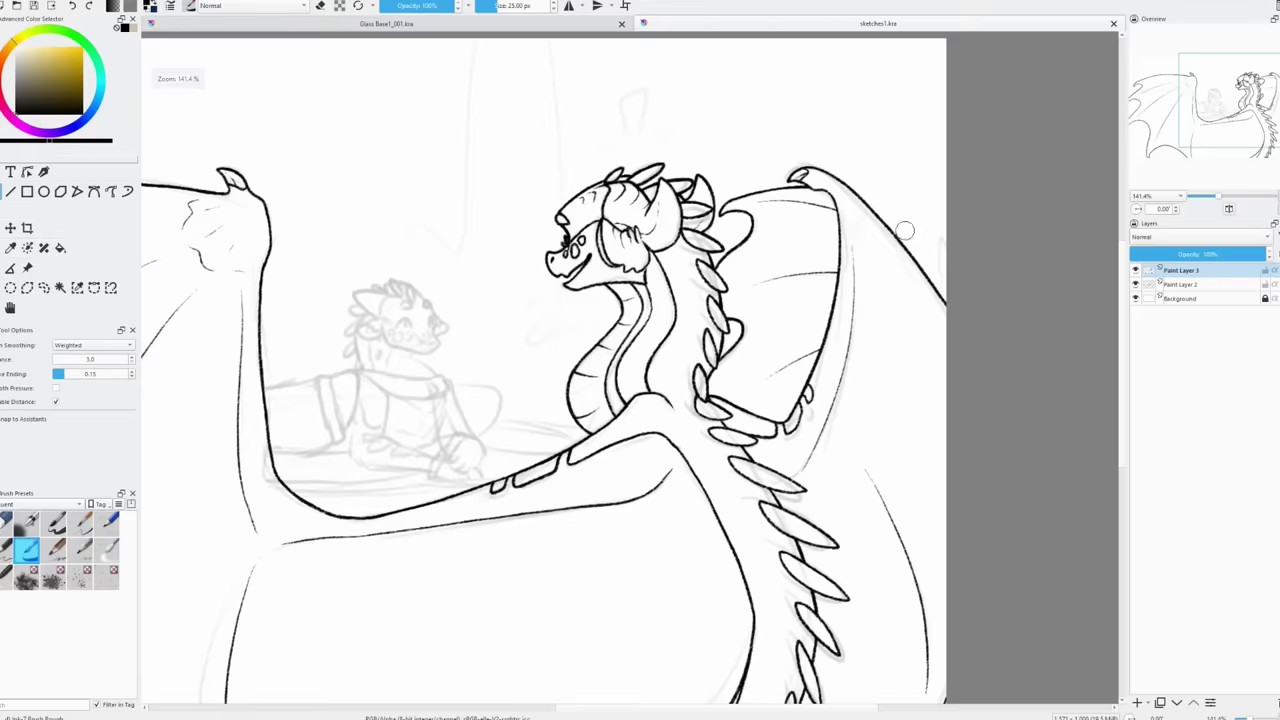
scroll(863, 137, "down", 1)
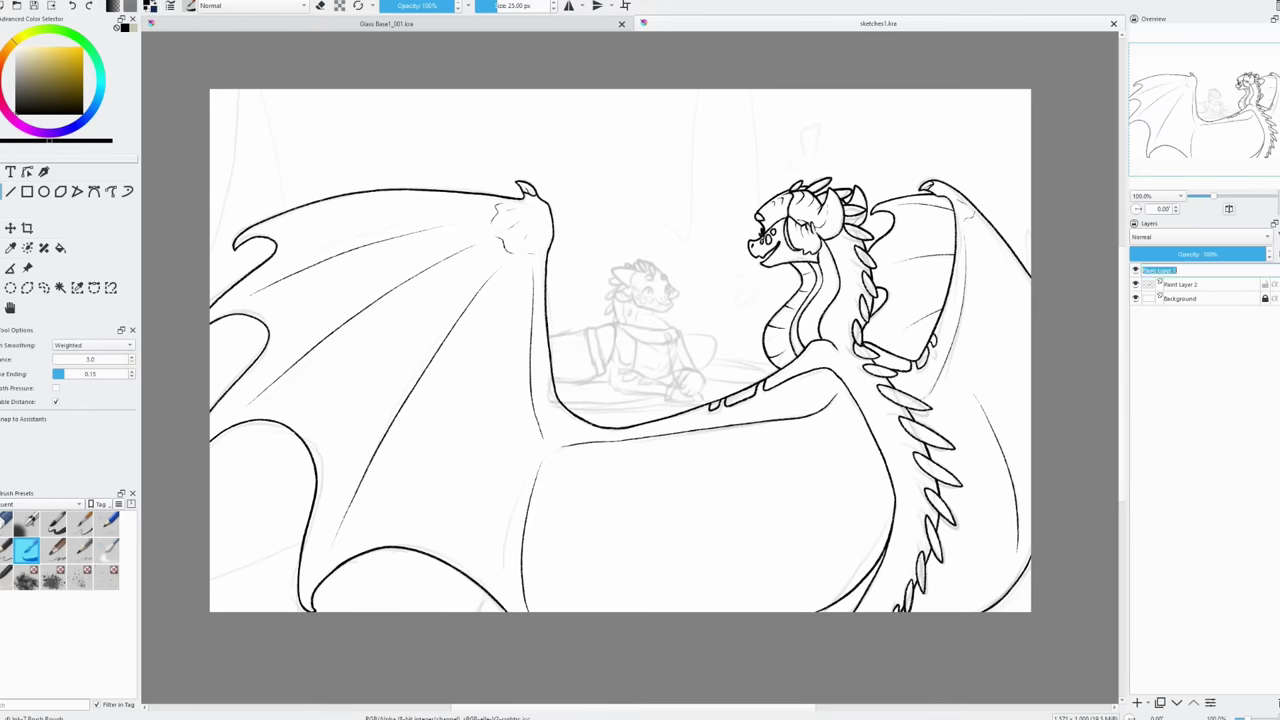
Rename the large dragon's ink layer and add a layer named "starflight" beneath it.
key("Insert")
type("starlight")
key("Return")
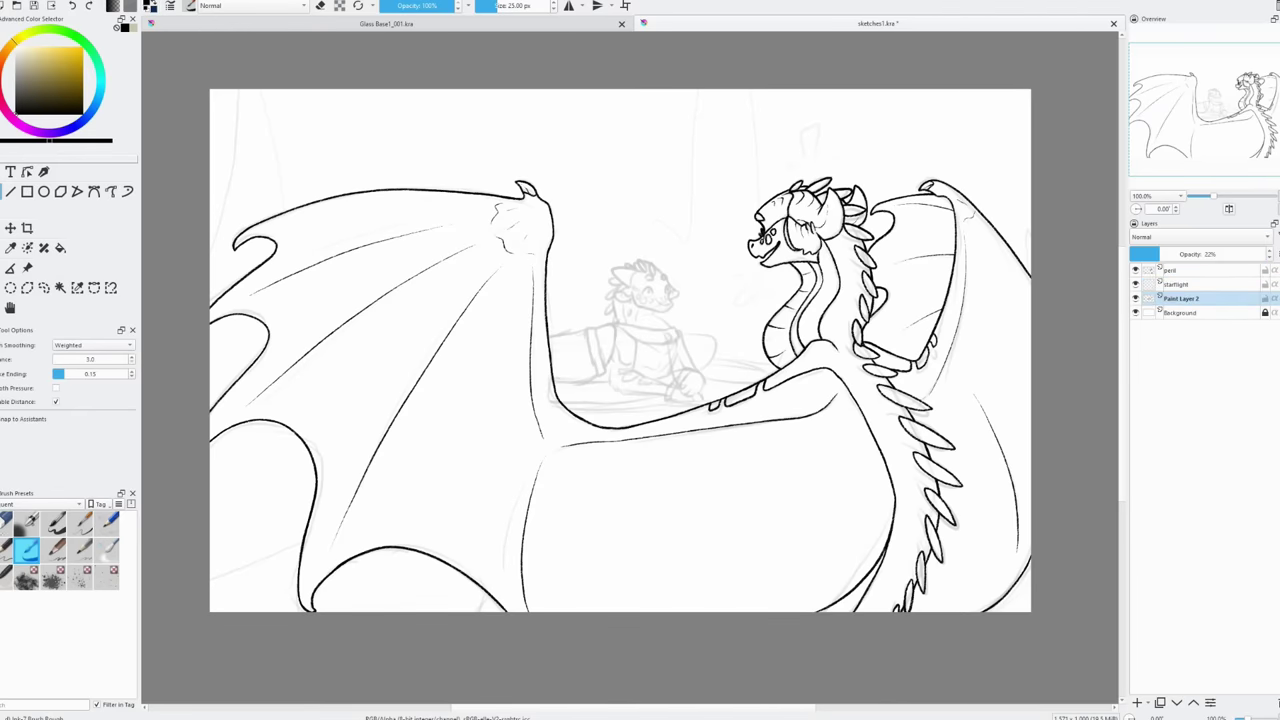
On the starflight layer, ink the small dragon's face contour from brow around the muzzle and jaw, plus both eyes.
scroll(837, 329, "up", 4)
scroll(824, 344, "down", 10)
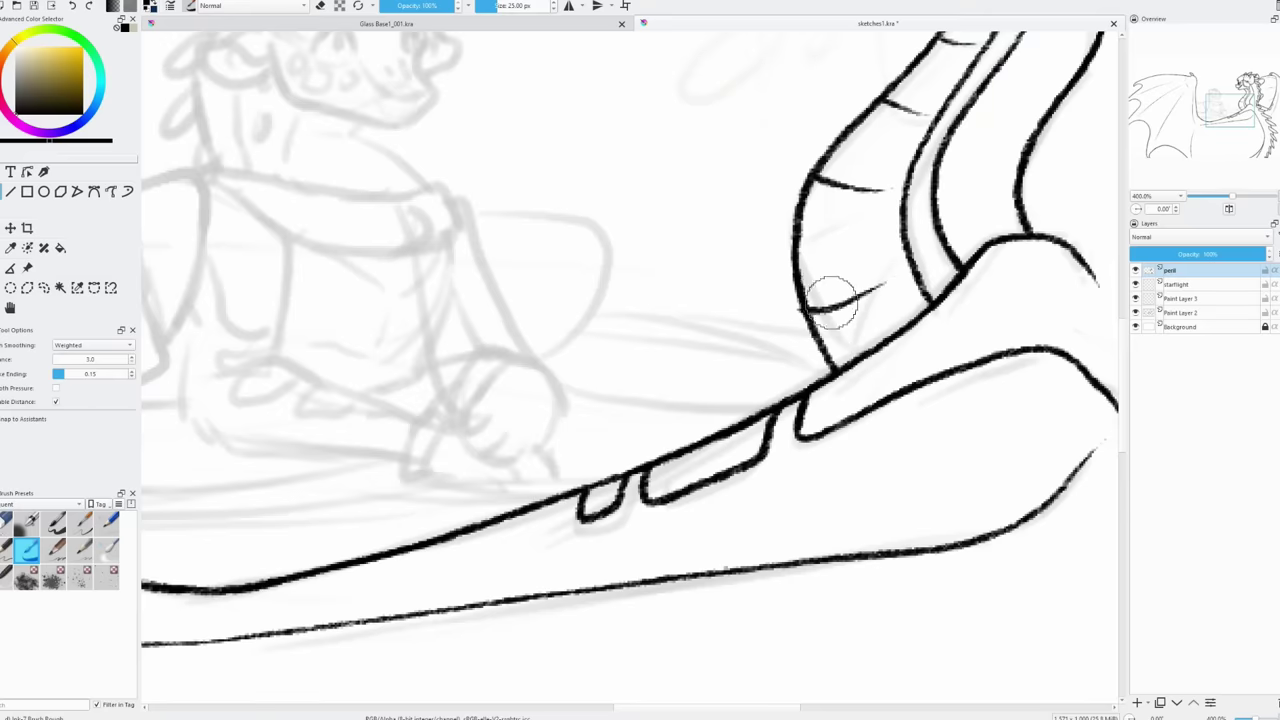
scroll(884, 381, "up", 6)
key("Page_Down")
scroll(700, 300, "up", 3)
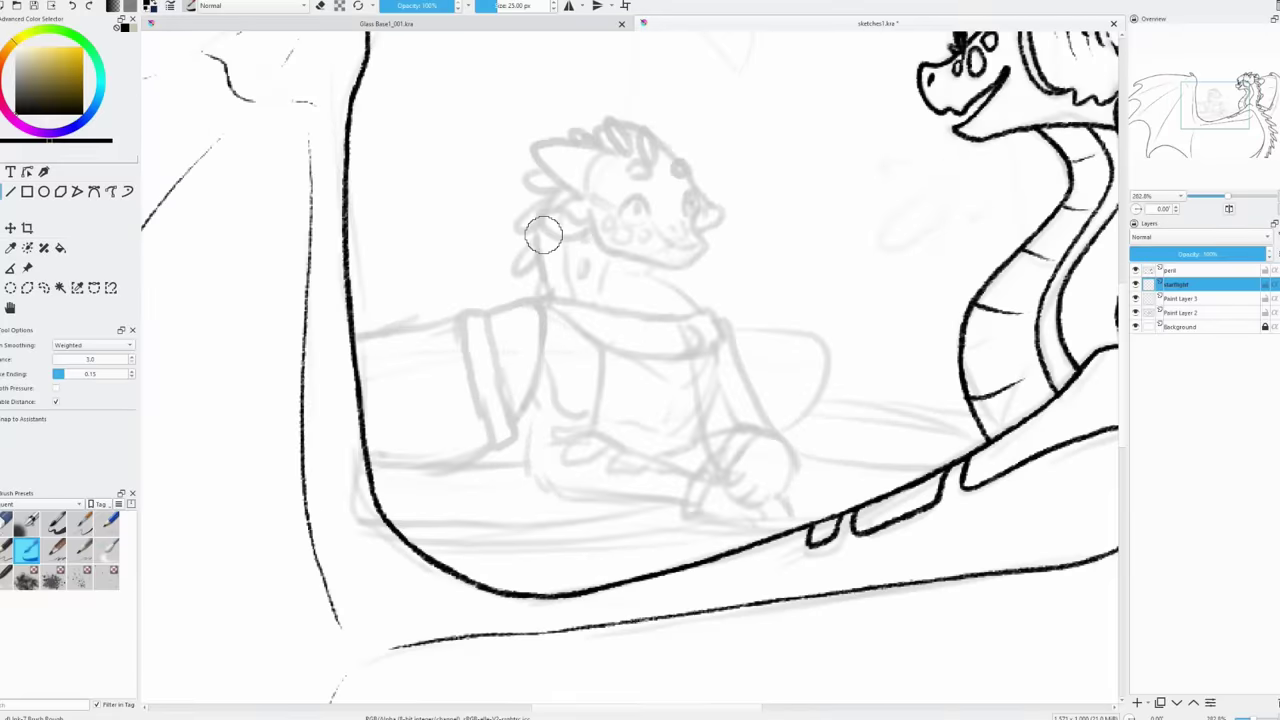
mouse_move(713, 300)
left_mouse_down()
mouse_move(744, 354)
mouse_move(757, 423)
mouse_move(707, 451)
left_mouse_up()
left_click_drag(593, 370, 680, 441)
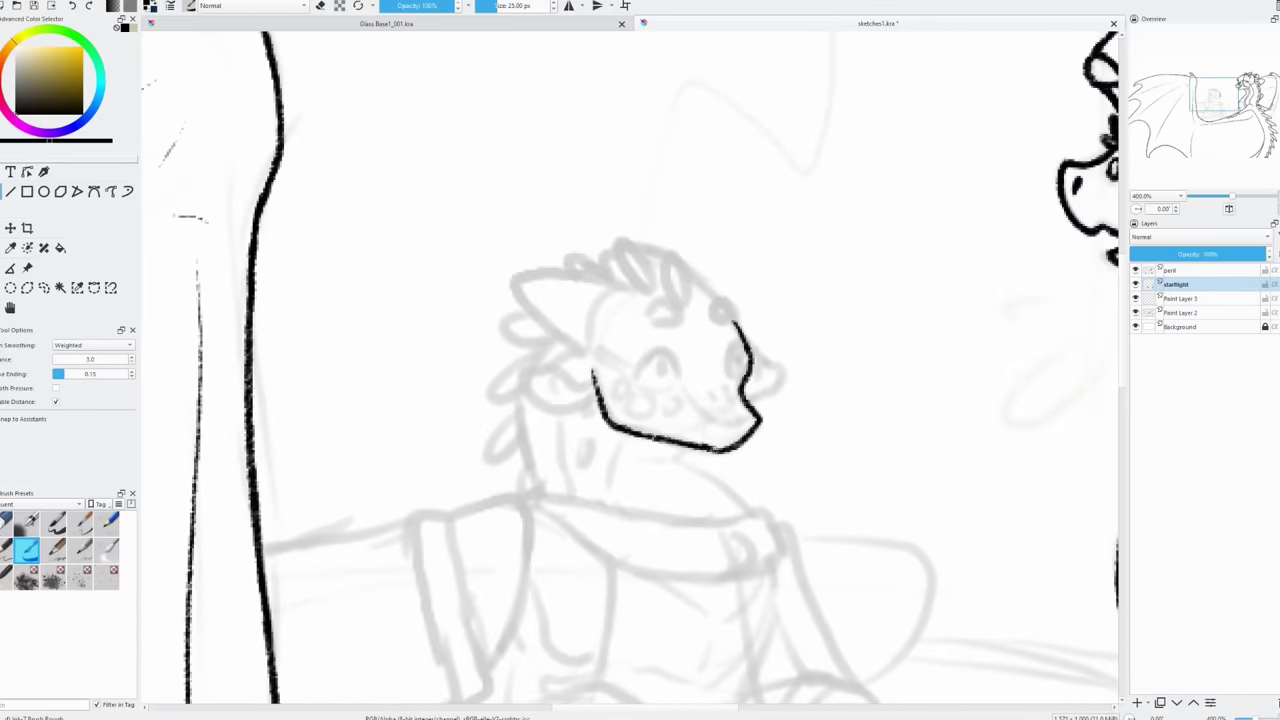
mouse_move(634, 376)
left_mouse_down()
mouse_move(680, 356)
mouse_move(733, 383)
left_mouse_up()
left_click_drag(635, 377, 683, 378)
Add one new layer below the starflight layer and another above it.
key("Insert")
key("ctrl+Page_Down")
key("Insert")
key("ctrl+Page_Up")
On the new upper layer, ink the drop-shaped emphasis marks above the large dragon's head and in front of its face.
mouse_move(1064, 360)
left_mouse_down()
mouse_move(829, 357)
mouse_move(768, 408)
left_mouse_up()
left_click_drag(830, 312, 778, 322)
left_click_drag(889, 357, 800, 700)
left_click_drag(914, 186, 890, 282)
left_click_drag(849, 305, 852, 355)
mouse_move(787, 524)
left_mouse_down()
mouse_move(937, 194)
mouse_move(933, 176)
left_mouse_up()
Back on the starflight layer, ink the small dragon's horn, head spines and brow scales.
key("Page_Down")
left_click_drag(480, 515, 730, 375)
mouse_move(722, 377)
left_mouse_down()
mouse_move(757, 379)
mouse_move(791, 353)
mouse_move(756, 344)
left_mouse_up()
left_click_drag(712, 338, 716, 334)
mouse_move(638, 322)
left_mouse_down()
mouse_move(697, 337)
mouse_move(584, 328)
mouse_move(648, 398)
left_mouse_up()
left_click_drag(796, 362, 742, 309)
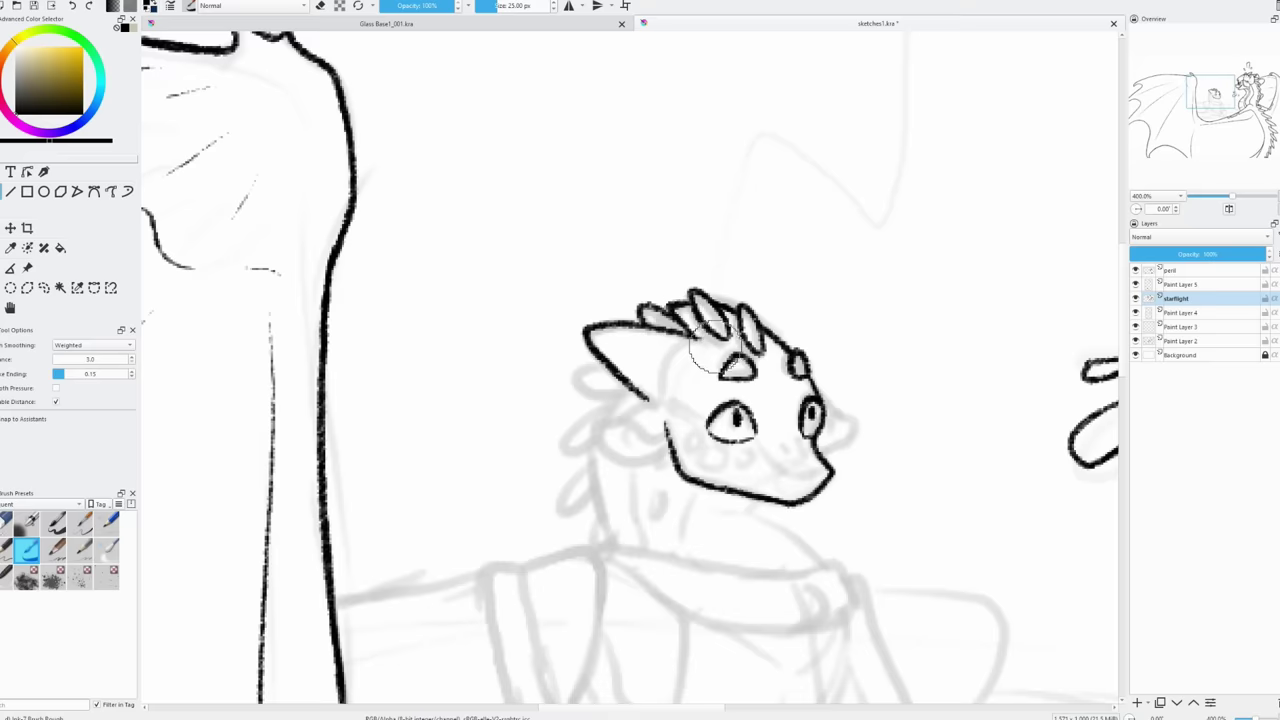
Ink the small dragon's cheek frills on both sides, the muzzle line and the round cheek scales.
left_click_drag(712, 339, 619, 438)
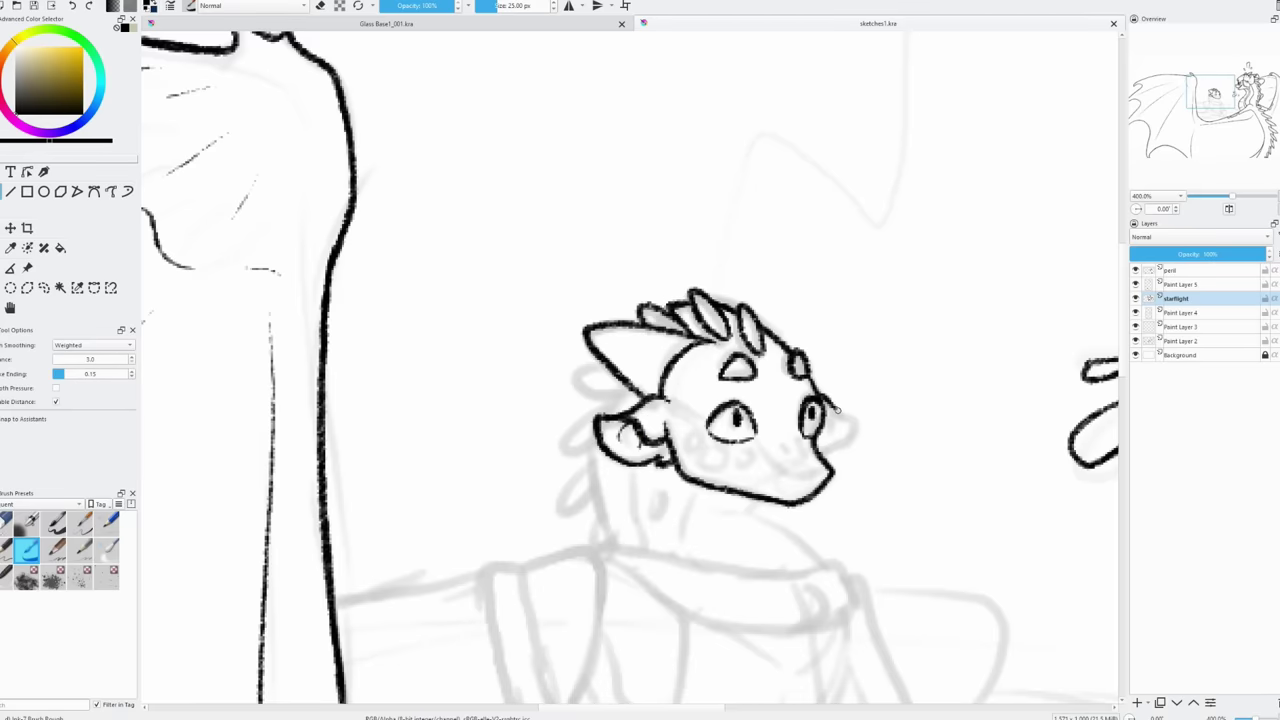
left_click_drag(830, 415, 854, 443)
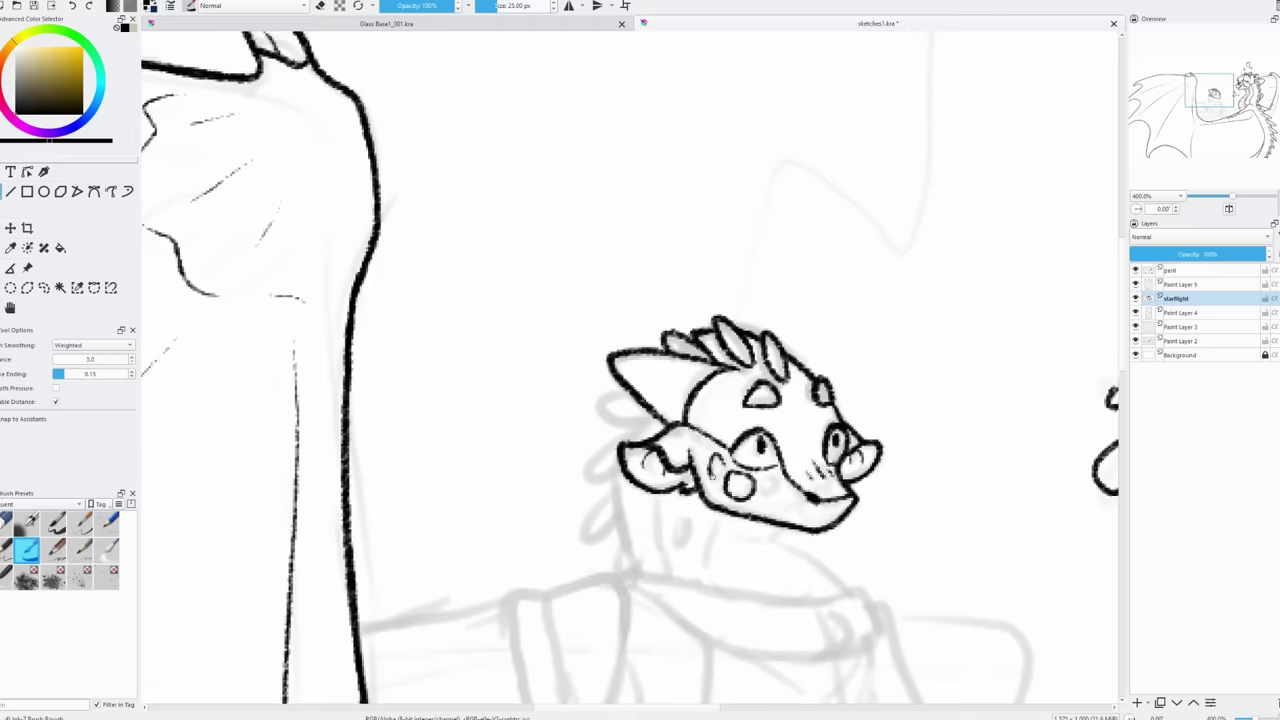
left_click_drag(650, 446, 610, 321)
scroll(610, 321, "down", 3)
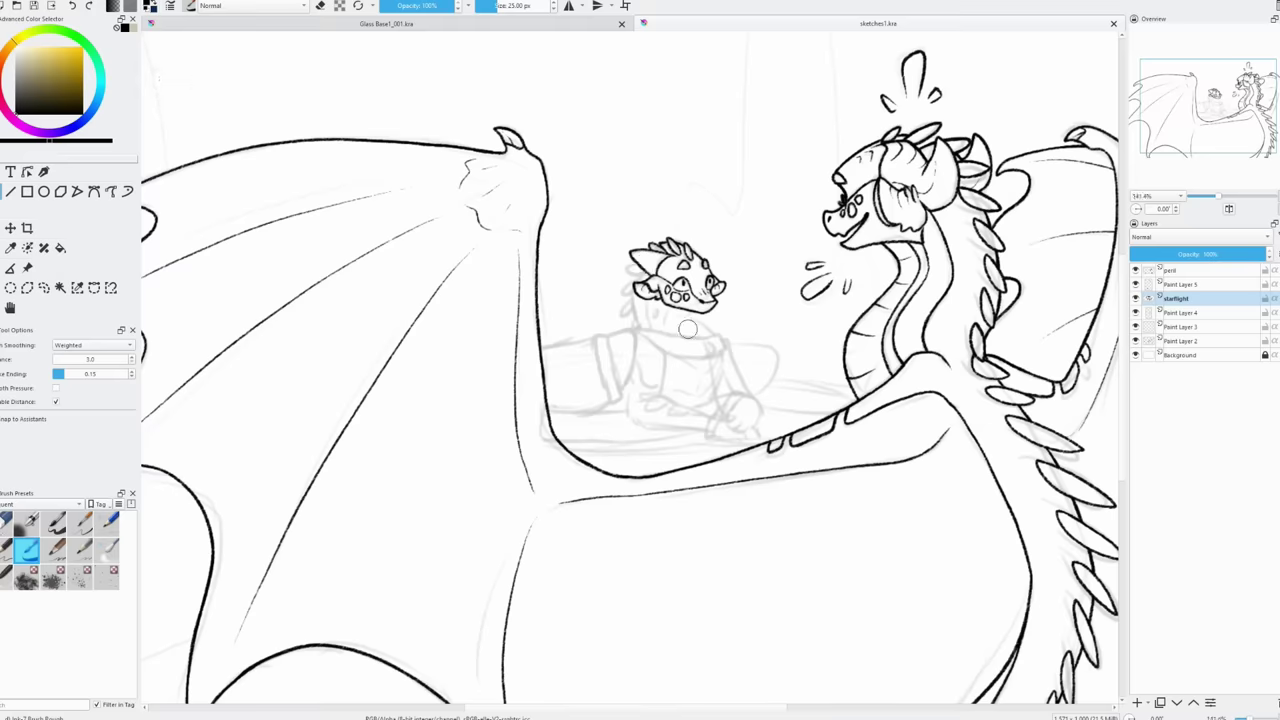
Ink the small dragon's neck with its back and throat contours, inner belly line and oval neck scales.
scroll(687, 329, "up", 3)
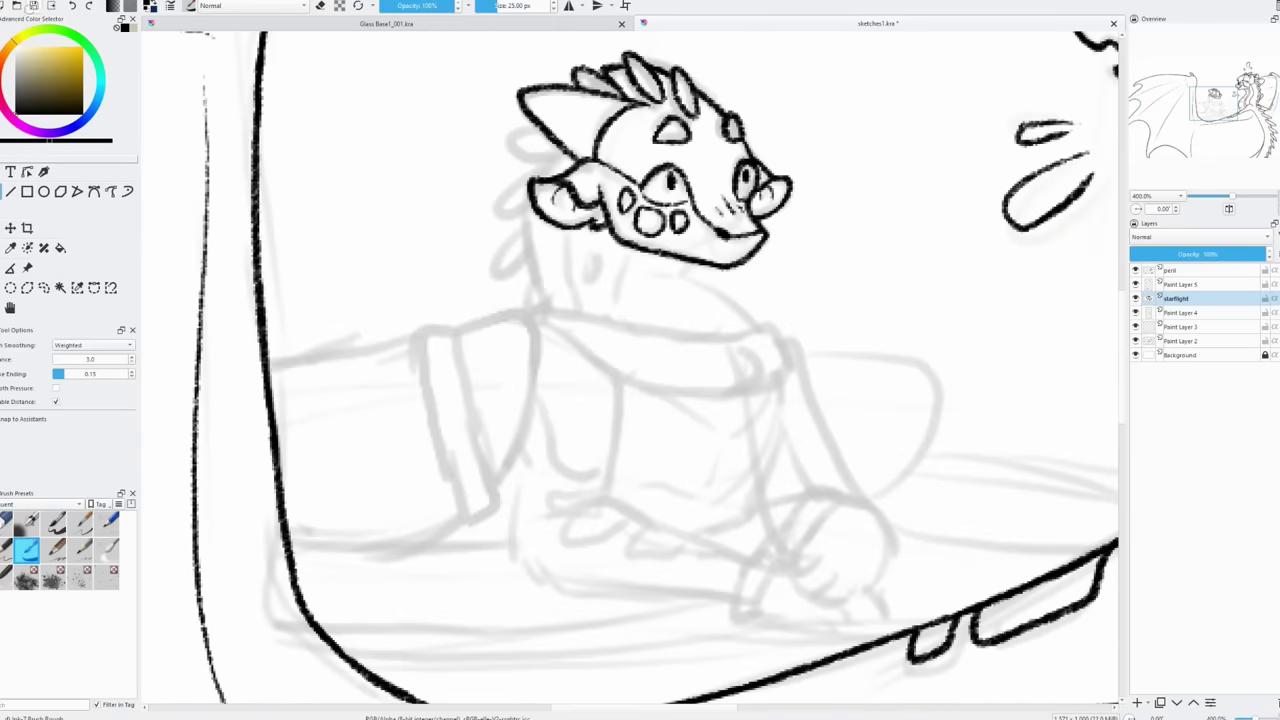
mouse_move(553, 172)
left_mouse_down()
mouse_move(540, 192)
mouse_move(585, 205)
mouse_move(553, 312)
left_mouse_up()
left_click_drag(685, 266, 754, 316)
mouse_move(622, 244)
left_mouse_down()
mouse_move(633, 318)
mouse_move(718, 308)
mouse_move(720, 326)
left_mouse_up()
left_click_drag(585, 255, 599, 329)
left_click_drag(598, 262, 612, 338)
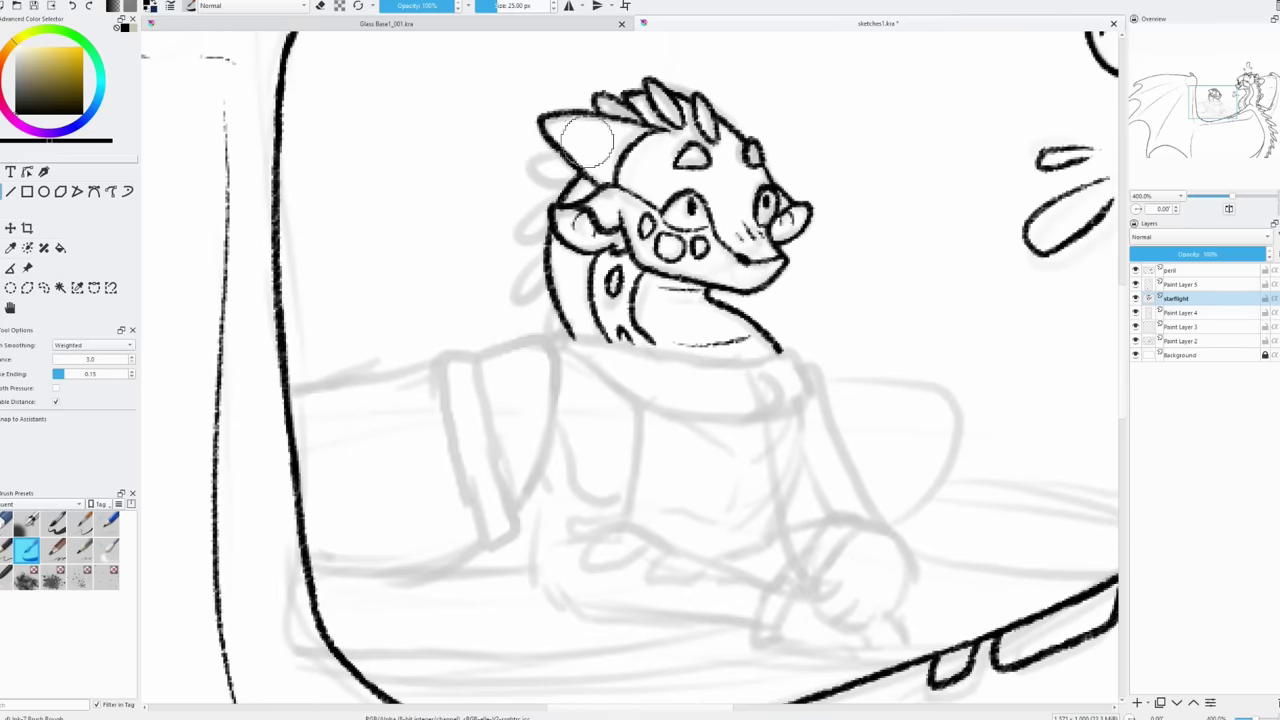
Ink the scarf around the small dragon's neck and the chest contour running down below it.
scroll(620, 345, "down", 1)
left_click_drag(542, 314, 762, 326)
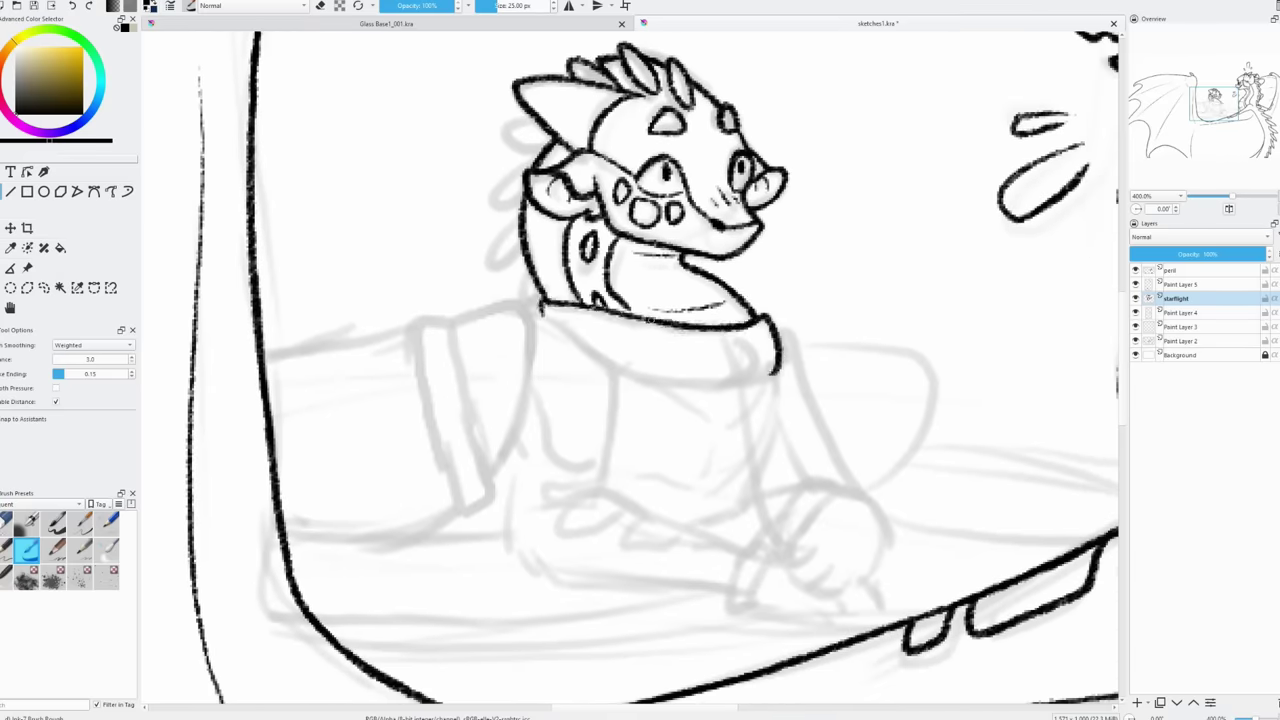
left_click_drag(606, 366, 598, 485)
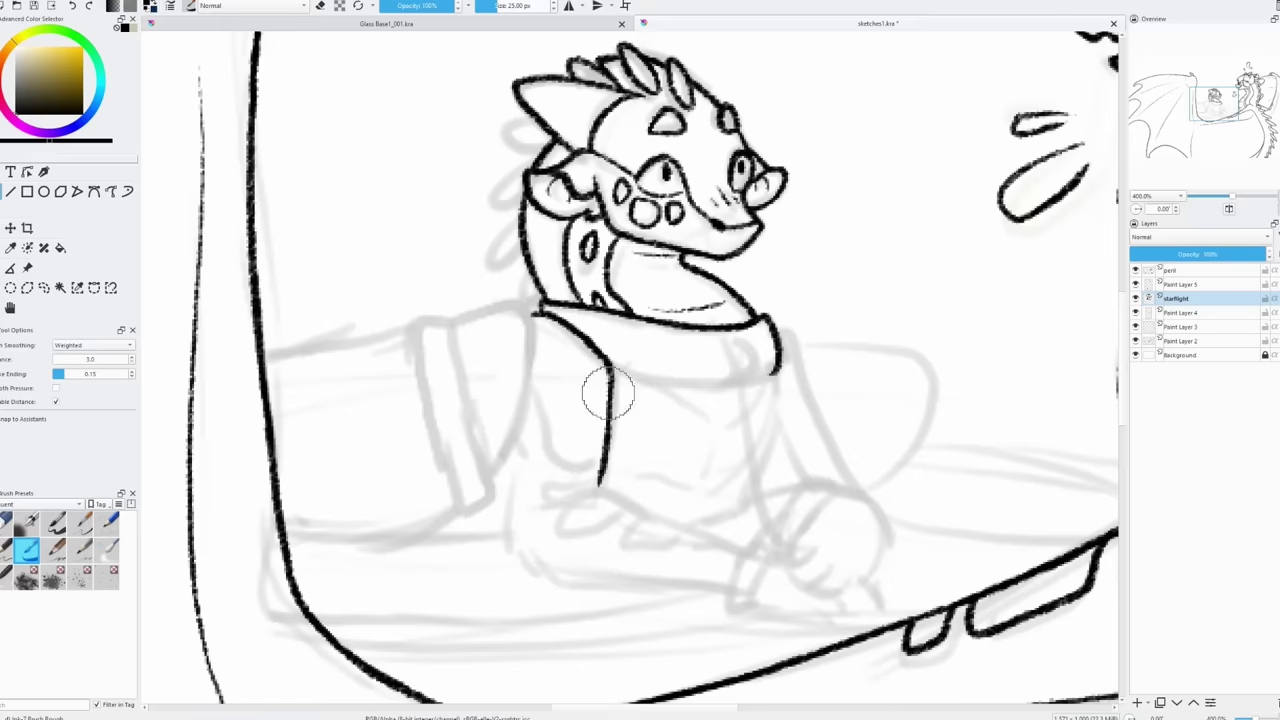
left_click_drag(614, 376, 780, 373)
Add a layer above starflight, return to starflight and ink the spines down the back of the small dragon's neck.
key("Insert")
key("Page_Down")
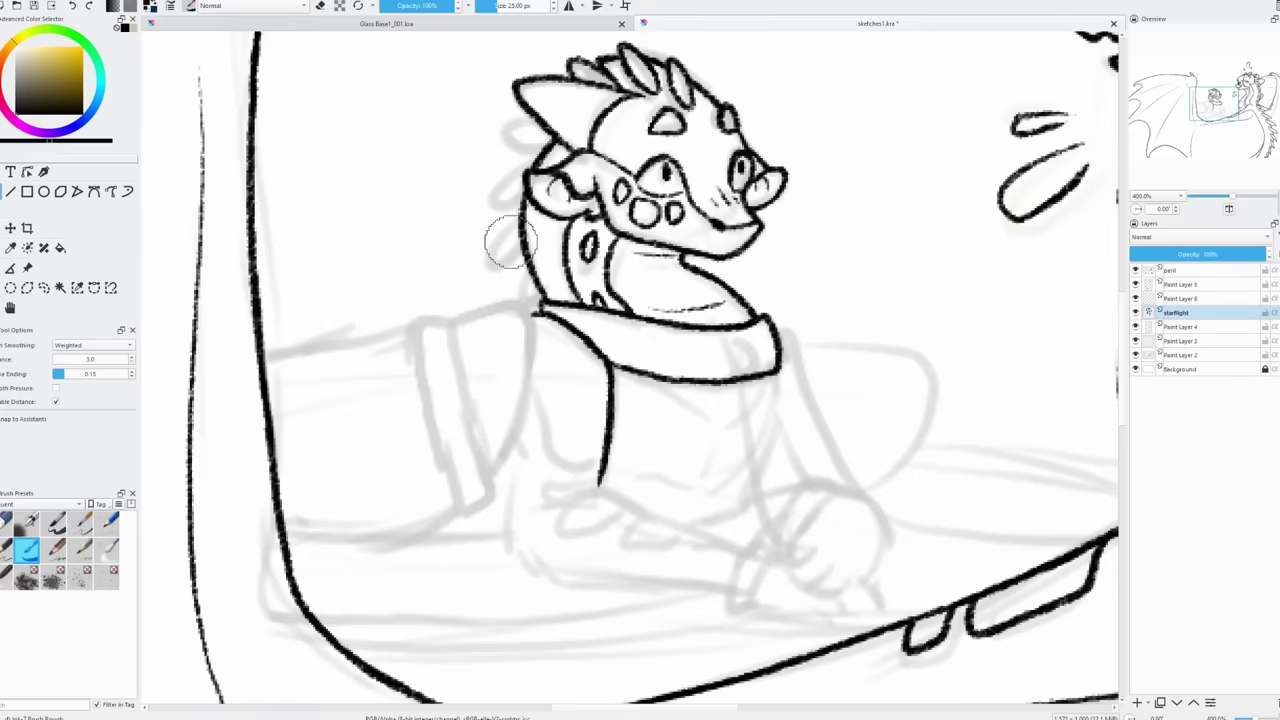
scroll(531, 309, "up", 2)
left_click_drag(555, 200, 492, 257)
left_click_drag(550, 222, 488, 272)
left_click_drag(562, 170, 537, 187)
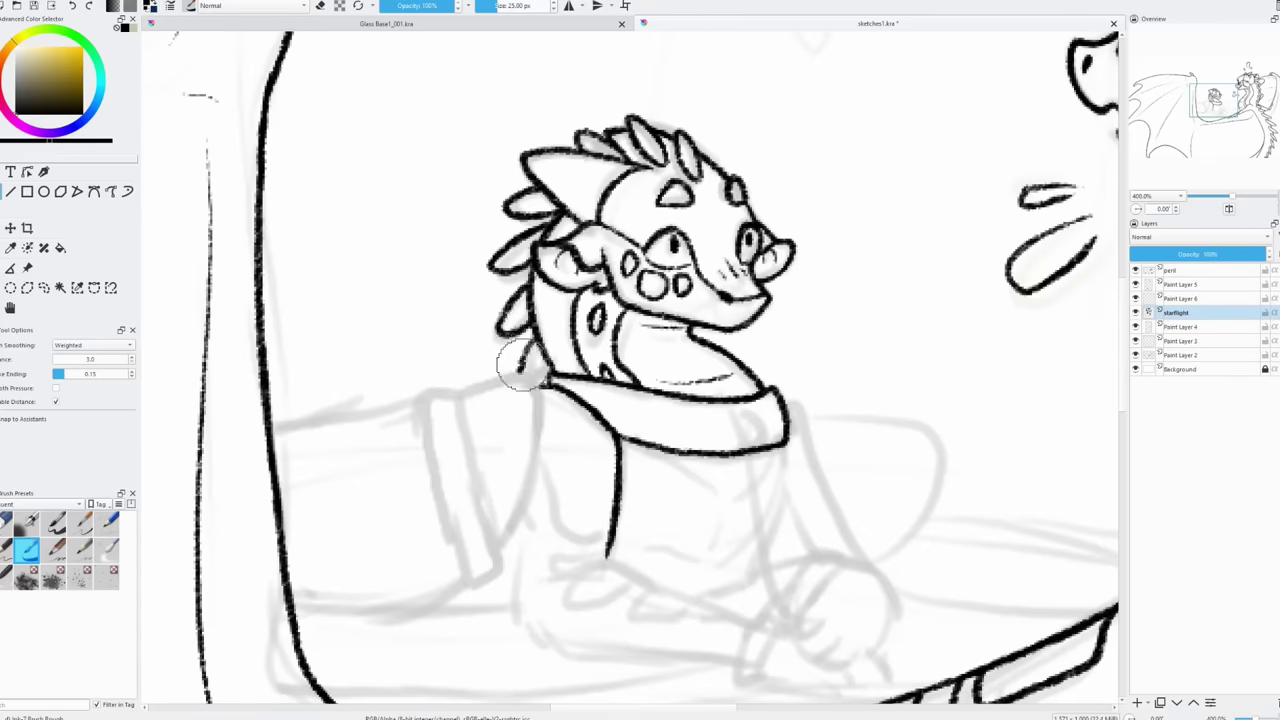
left_click_drag(510, 320, 675, 260)
Ink the small dragon's body behind the shoulder with its top and bottom contours and the strap band, undoing one poor stroke.
mouse_move(440, 366)
left_mouse_down()
mouse_move(654, 309)
mouse_move(684, 320)
mouse_move(676, 496)
left_mouse_up()
mouse_move(597, 340)
left_mouse_down()
mouse_move(632, 326)
mouse_move(645, 522)
left_mouse_up()
mouse_move(628, 334)
left_mouse_down()
mouse_move(672, 500)
mouse_move(680, 445)
mouse_move(532, 502)
left_mouse_up()
key("ctrl+z")
left_click_drag(674, 446, 464, 502)
left_click_drag(600, 460, 525, 478)
Ink the upper edge of the small dragon's near arm, its wristband, and the far fist with knuckle lines.
left_click_drag(683, 456, 545, 396)
mouse_move(545, 396)
left_mouse_down()
mouse_move(575, 381)
mouse_move(627, 391)
mouse_move(613, 382)
mouse_move(729, 434)
mouse_move(738, 495)
mouse_move(763, 429)
mouse_move(722, 484)
left_mouse_up()
mouse_move(819, 396)
left_mouse_down()
mouse_move(805, 480)
mouse_move(871, 420)
left_mouse_up()
left_click_drag(800, 450, 835, 480)
left_click_drag(880, 430, 833, 378)
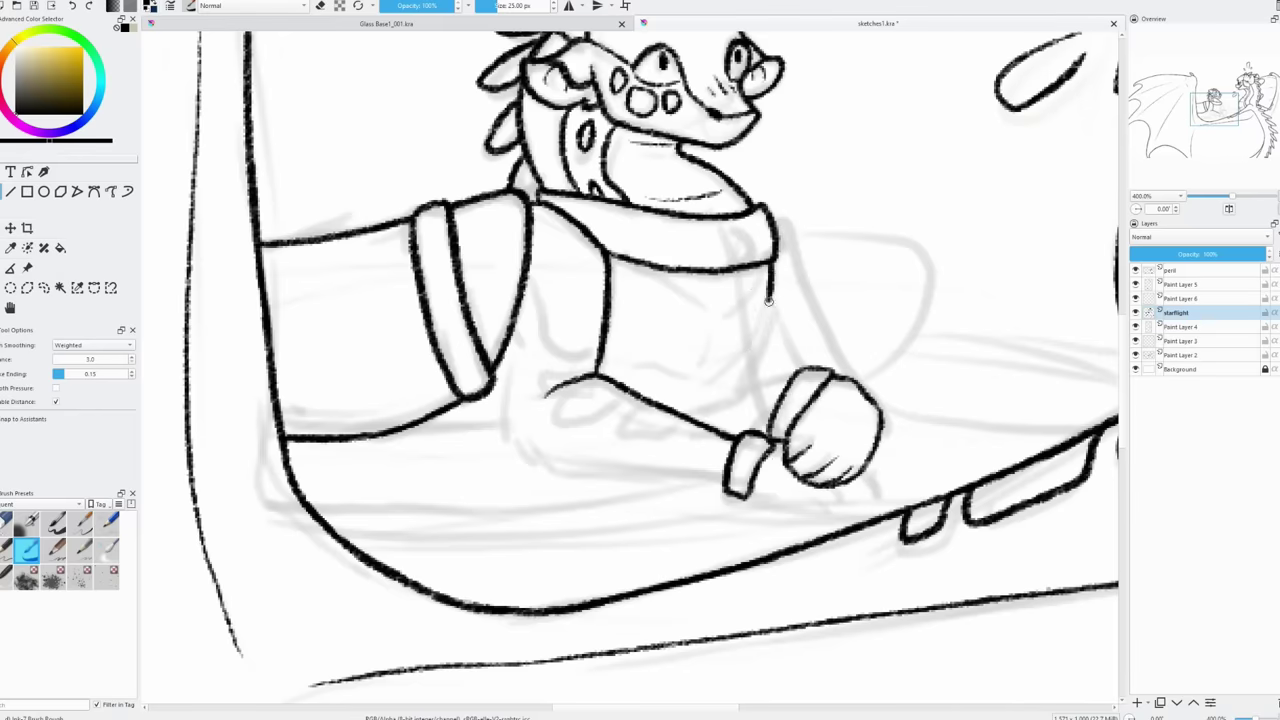
Ink the small dragon's chest contour, the cord hanging from the scarf's knot, and the thin fold lines on the torso.
left_click_drag(690, 412, 773, 322)
mouse_move(660, 283)
left_mouse_down()
mouse_move(690, 337)
mouse_move(645, 365)
mouse_move(800, 395)
mouse_move(720, 460)
left_mouse_up()
mouse_move(733, 325)
left_mouse_down()
mouse_move(790, 355)
mouse_move(625, 253)
mouse_move(683, 485)
mouse_move(715, 557)
mouse_move(843, 637)
left_mouse_up()
key("Page_Up")
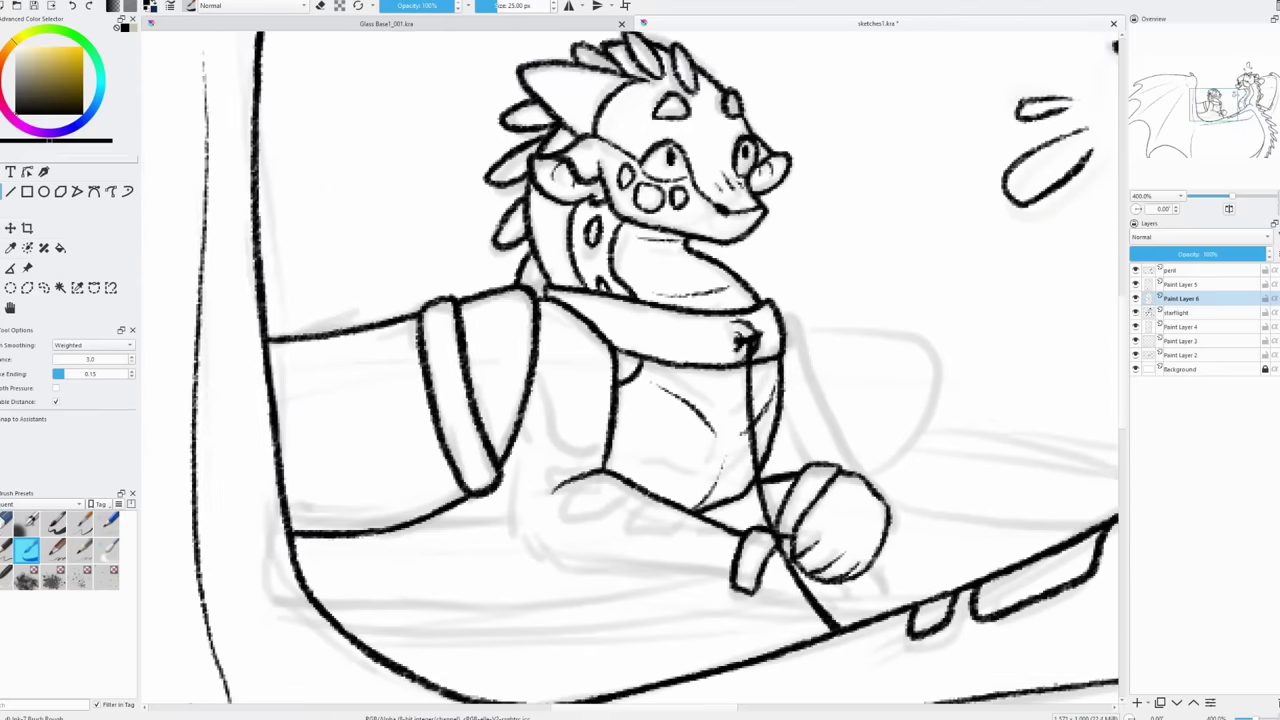
key("Page_Down")
Ink the underside of the small dragon's near forearm, the scale patches along the arm, and the resting hand's fingers.
left_click_drag(604, 567, 734, 457)
mouse_move(645, 330)
left_mouse_down()
mouse_move(635, 420)
mouse_move(648, 430)
mouse_move(865, 465)
left_mouse_up()
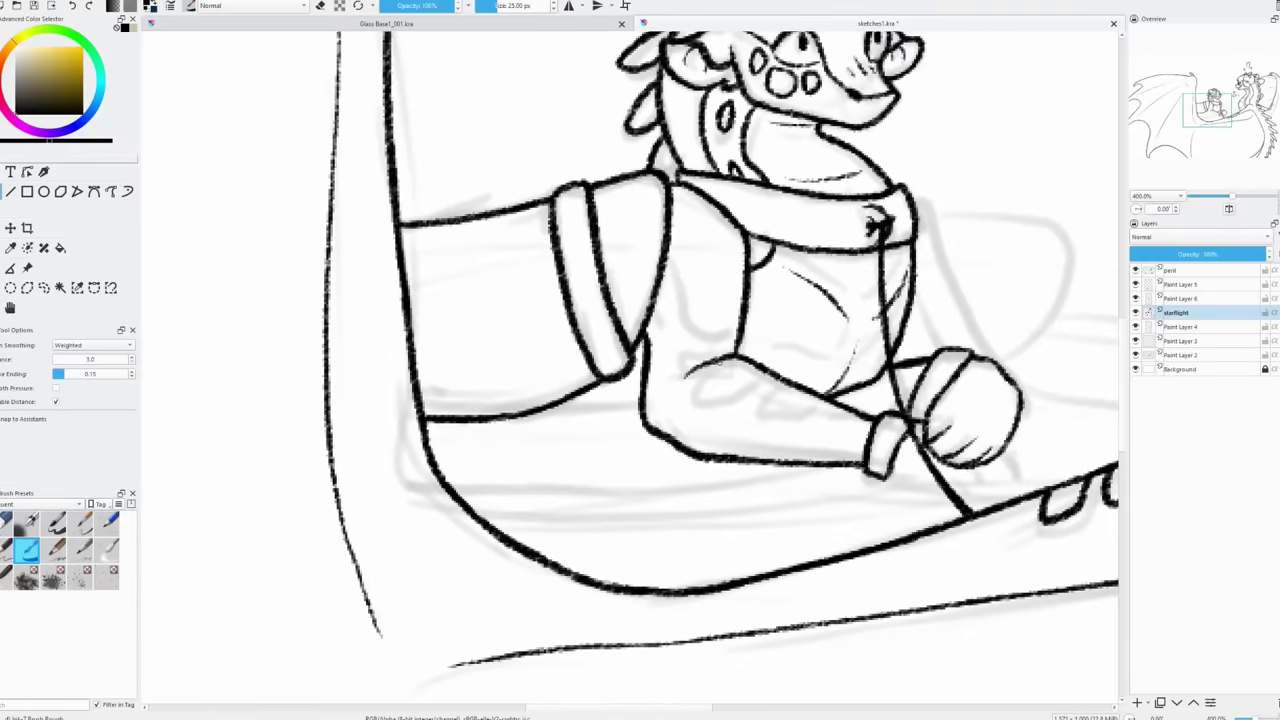
left_click_drag(692, 374, 768, 400)
left_click_drag(780, 384, 802, 412)
left_click_drag(909, 400, 865, 386)
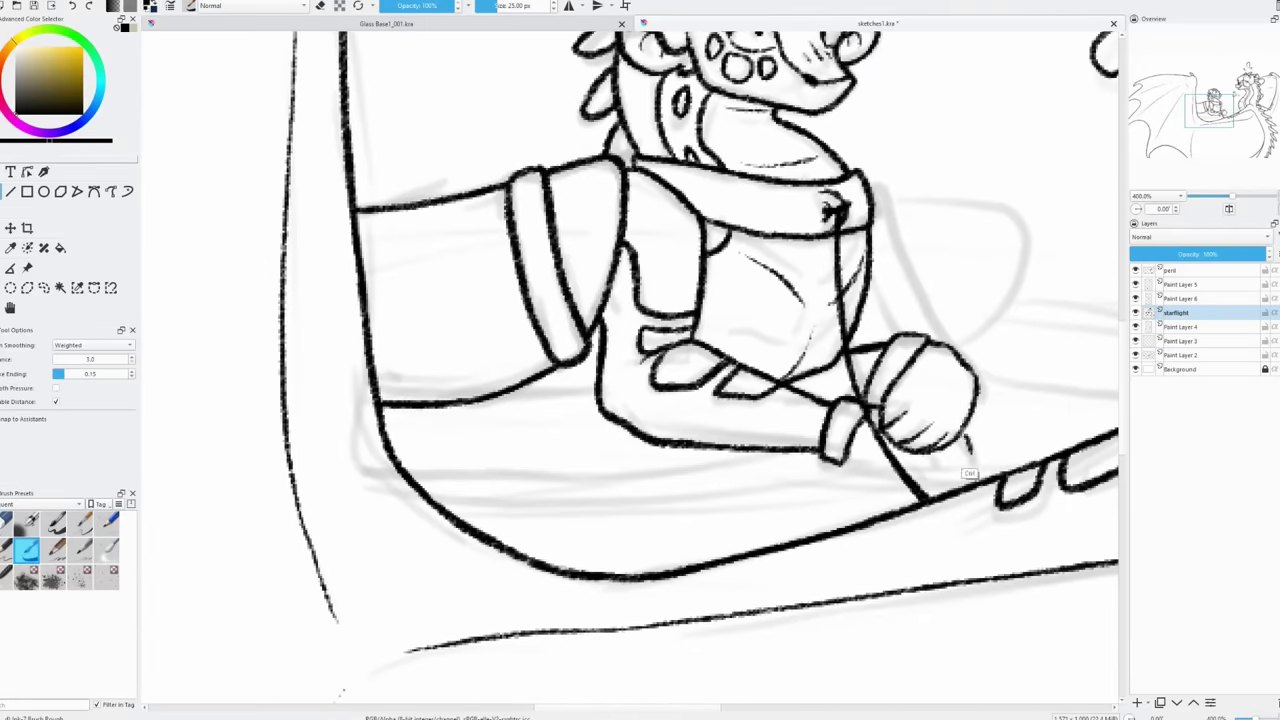
left_click_drag(940, 437, 962, 462)
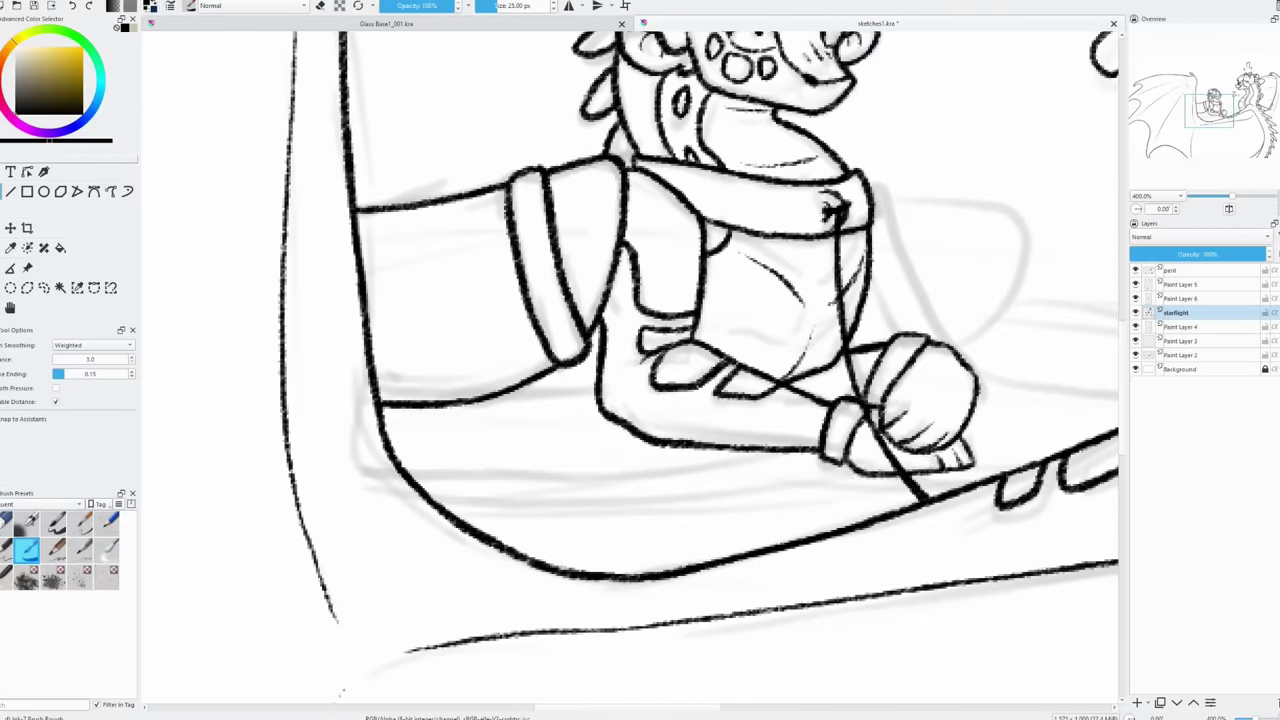
Ink the spines along the small dragon's back, the short lines under its body, and the far arm.
left_click_drag(1013, 401, 1038, 361)
left_click_drag(500, 345, 630, 342)
mouse_move(575, 310)
left_mouse_down()
mouse_move(630, 355)
mouse_move(660, 410)
left_mouse_up()
mouse_move(620, 185)
left_mouse_down()
mouse_move(605, 325)
mouse_move(486, 352)
mouse_move(440, 335)
left_mouse_up()
mouse_move(936, 350)
left_mouse_down()
mouse_move(786, 300)
mouse_move(845, 452)
left_mouse_up()
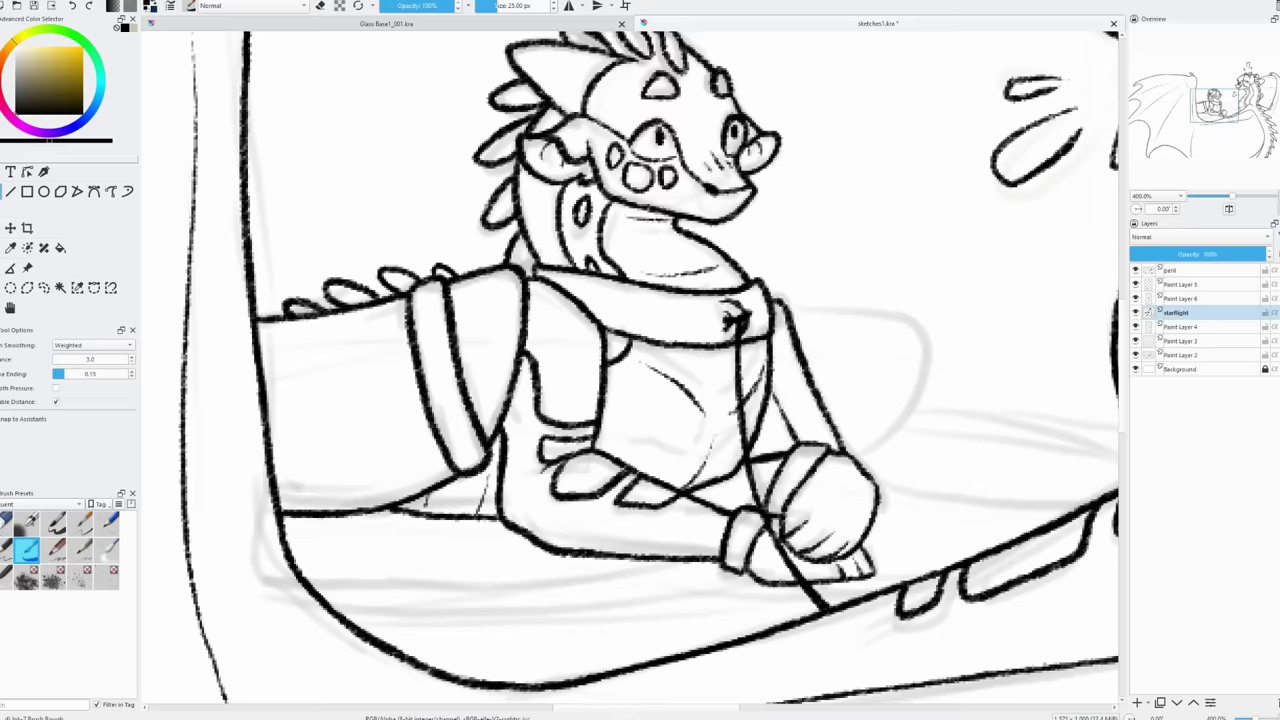
mouse_move(790, 316)
left_mouse_down()
mouse_move(916, 370)
mouse_move(870, 462)
left_mouse_up()
On Paint Layer 6, ink the rounded shape and the low curved lines behind the small dragon's far arm.
scroll(640, 370, "down", 5)
scroll(600, 380, "up", 4)
key("Page_Up")
mouse_move(470, 525)
left_mouse_down()
mouse_move(614, 410)
mouse_move(870, 405)
left_mouse_up()
scroll(800, 414, "right", 3)
scroll(587, 343, "up", 5)
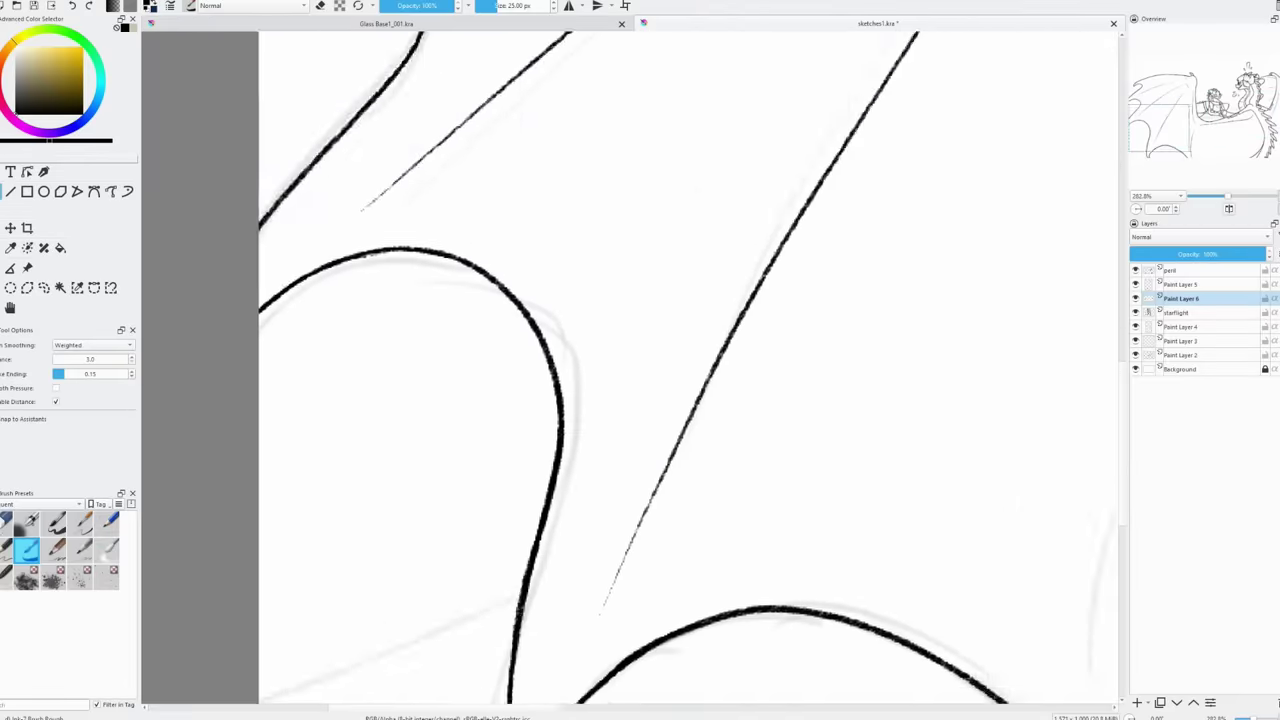
Ink the slanted ground line showing beneath the near wing's scalloped edge at the canvas's lower-left corner.
key("e")
scroll(587, 343, "up", 2)
scroll(587, 343, "down", 8)
key("e")
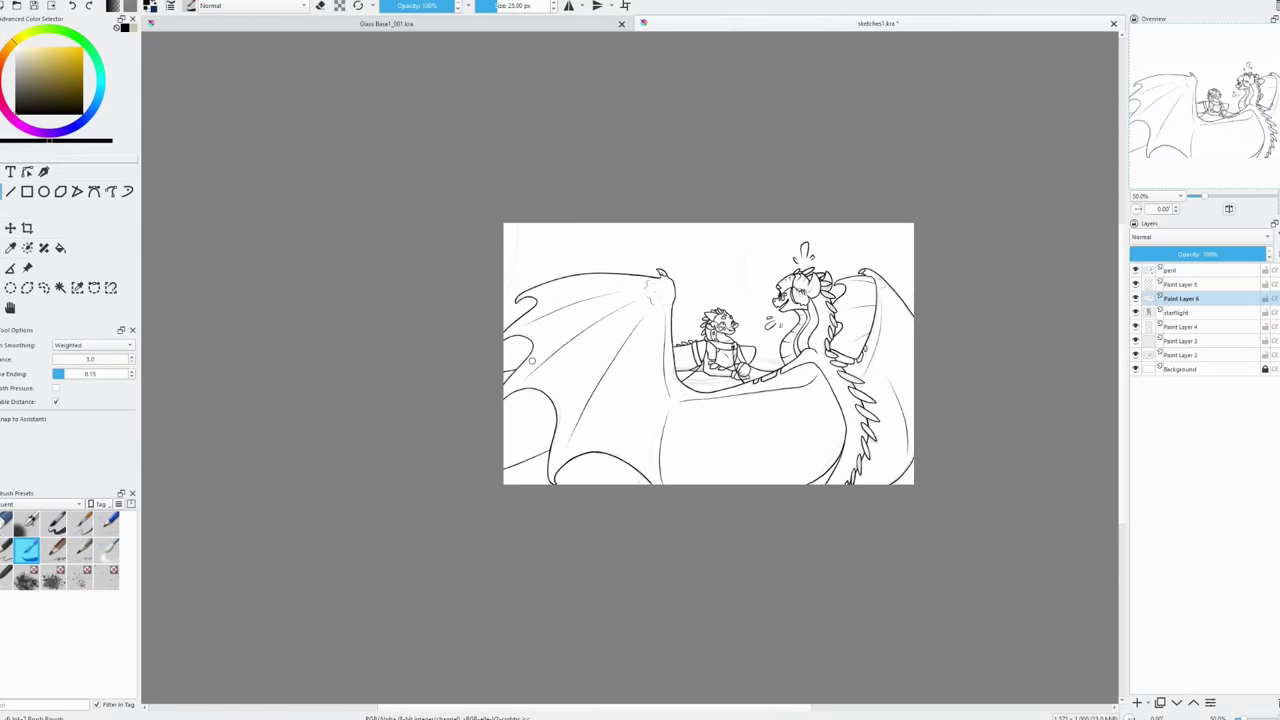
Rename Paint Layer 3 as "background".
left_click(1190, 341)
type("background")
key("Return")
On the background layer, ink the ground lines beneath the small dragon and erase the overlapping parts.
scroll(722, 374, "up", 4)
key("e")
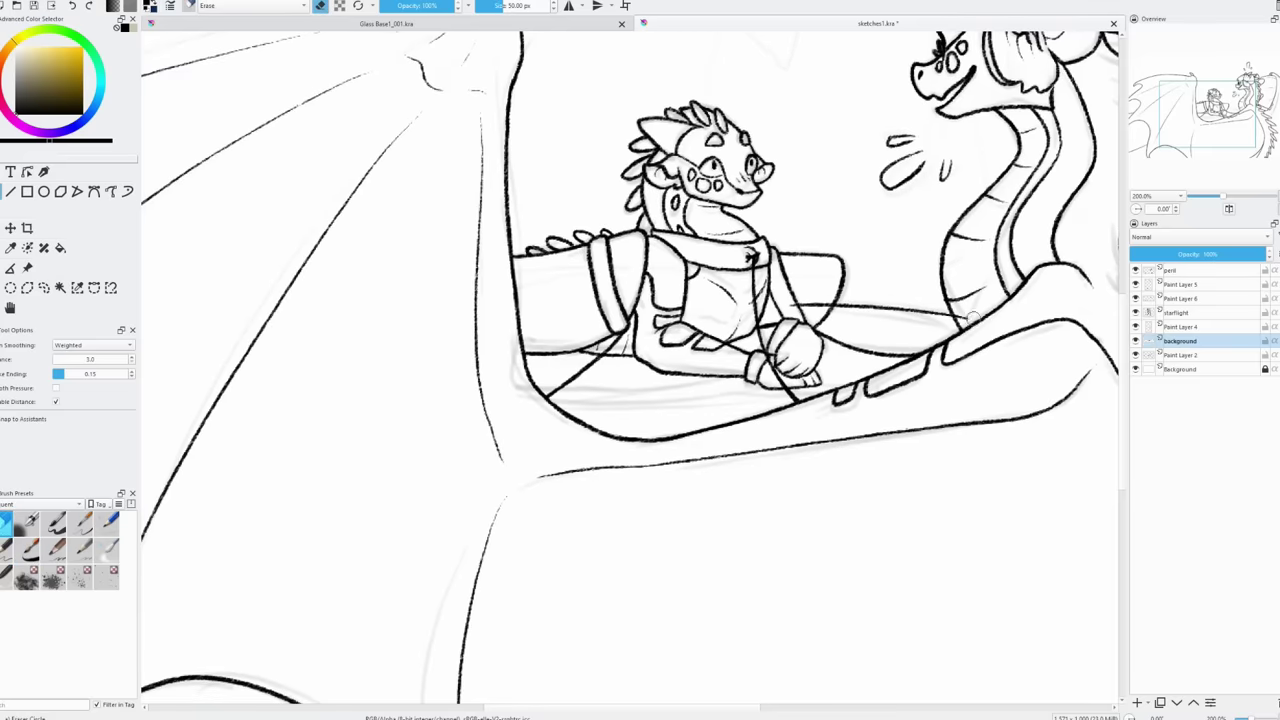
scroll(817, 313, "down", 2)
key("e")
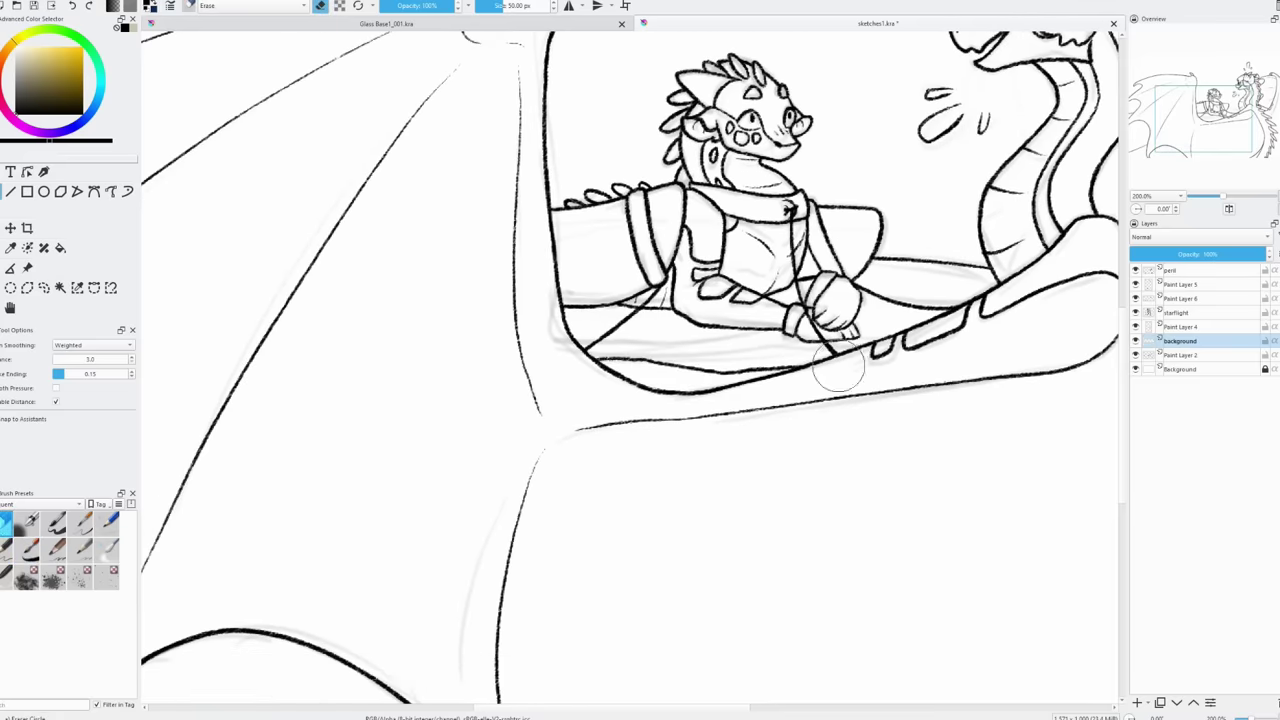
scroll(446, 374, "up", 3)
Ink the rock and ground contours visible below the near wing's scalloped edges, erasing stray overlaps.
scroll(527, 450, "down", 4)
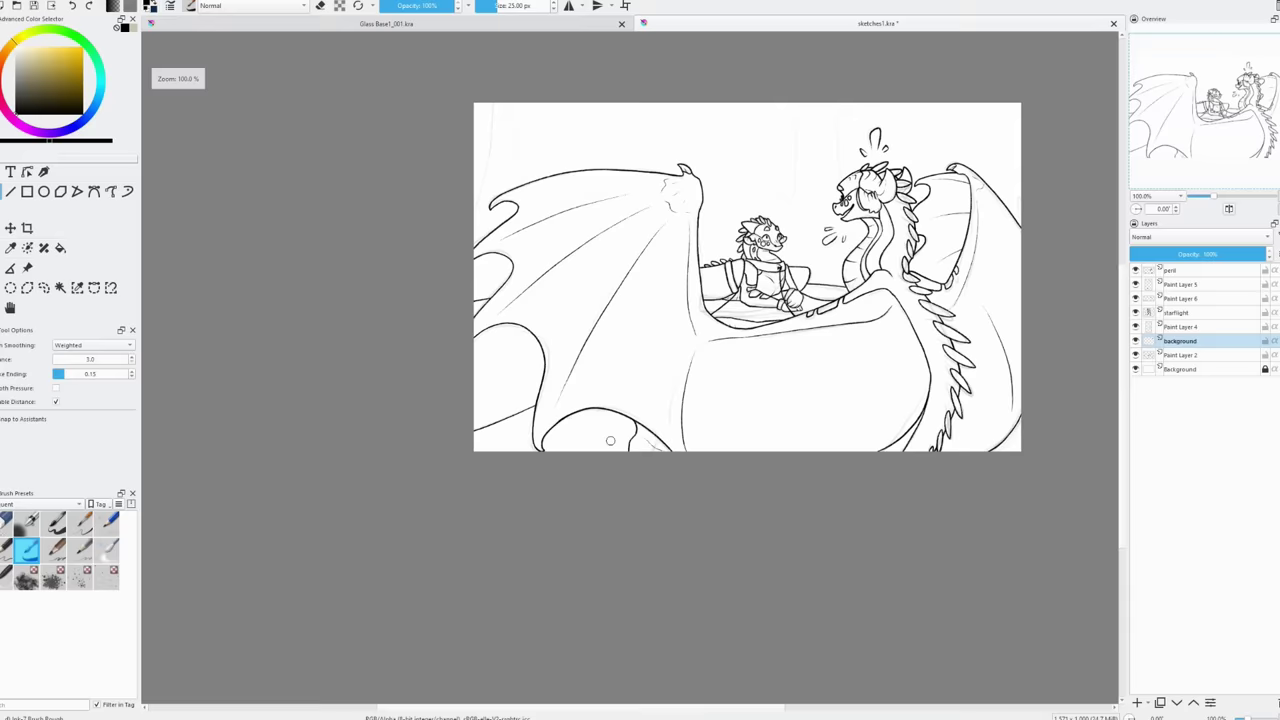
scroll(650, 420, "up", 2)
key("e")
scroll(562, 410, "up", 3)
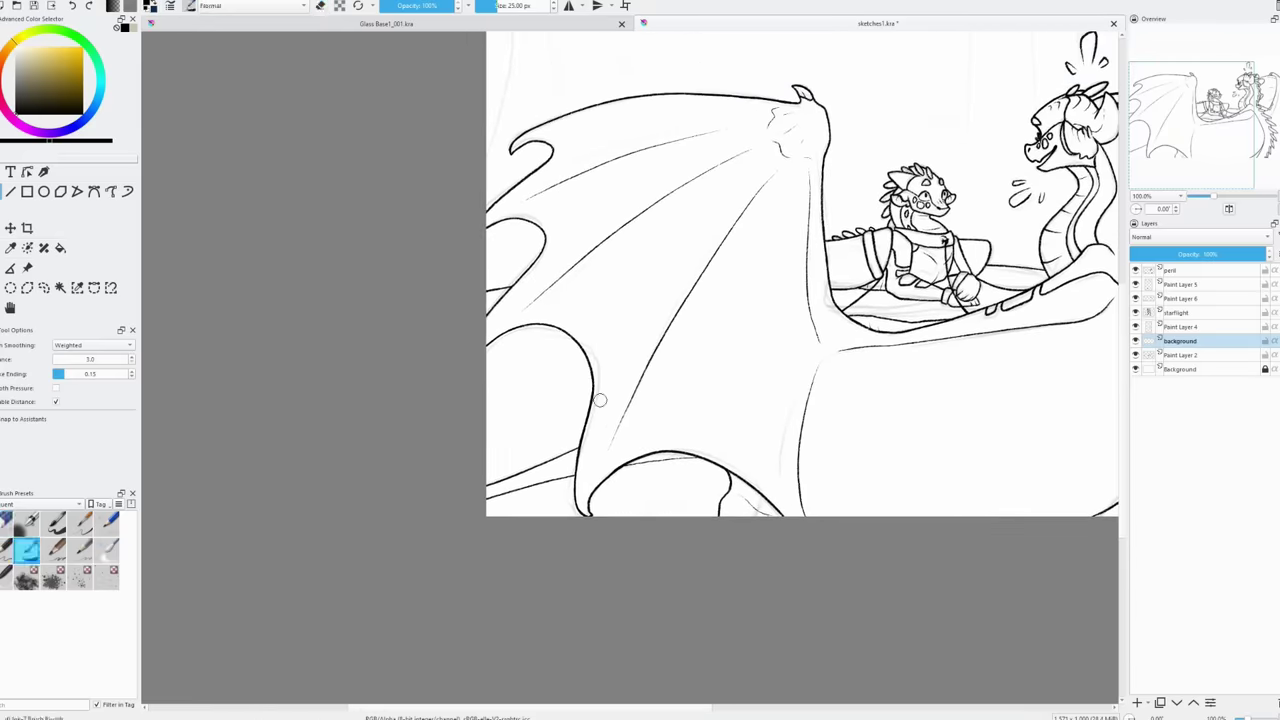
Ink the tall rock pillar with small holes behind the near wing and the rock lines in the wing's edge gaps.
scroll(470, 300, "right", 2)
left_click_drag(377, 179, 366, 117)
key("e")
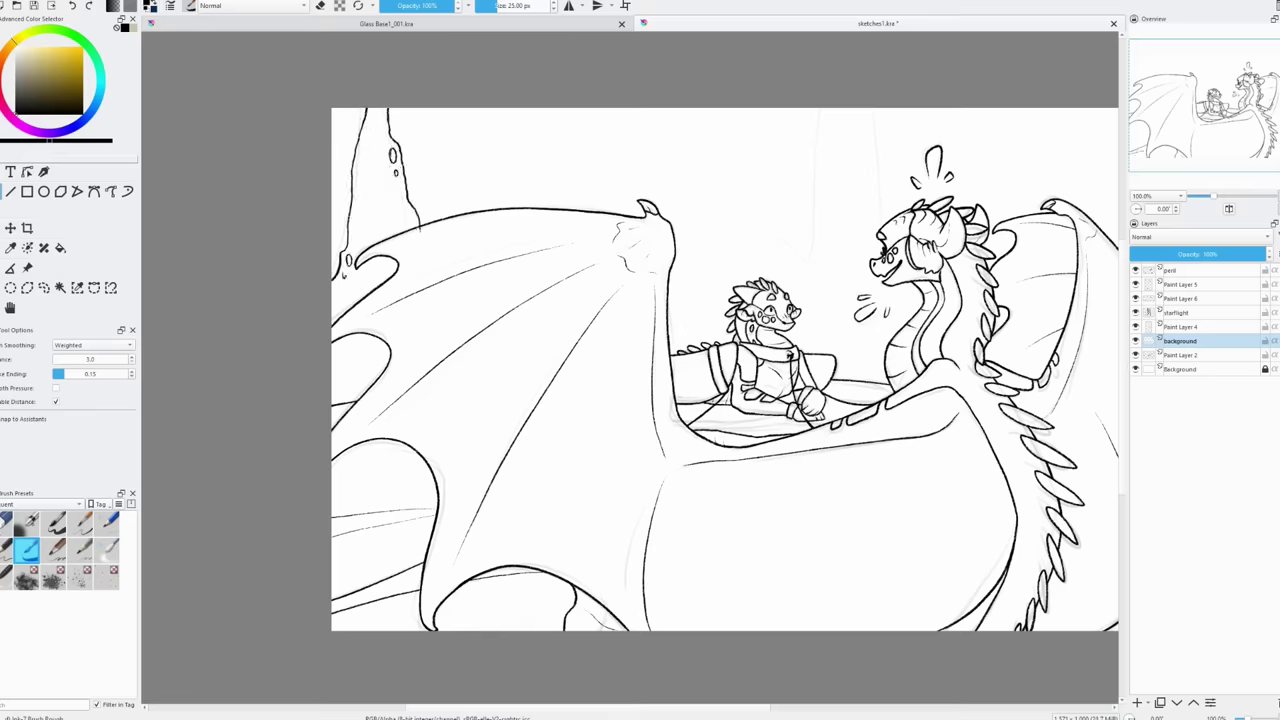
scroll(600, 400, "down", 1)
scroll(380, 385, "up", 1)
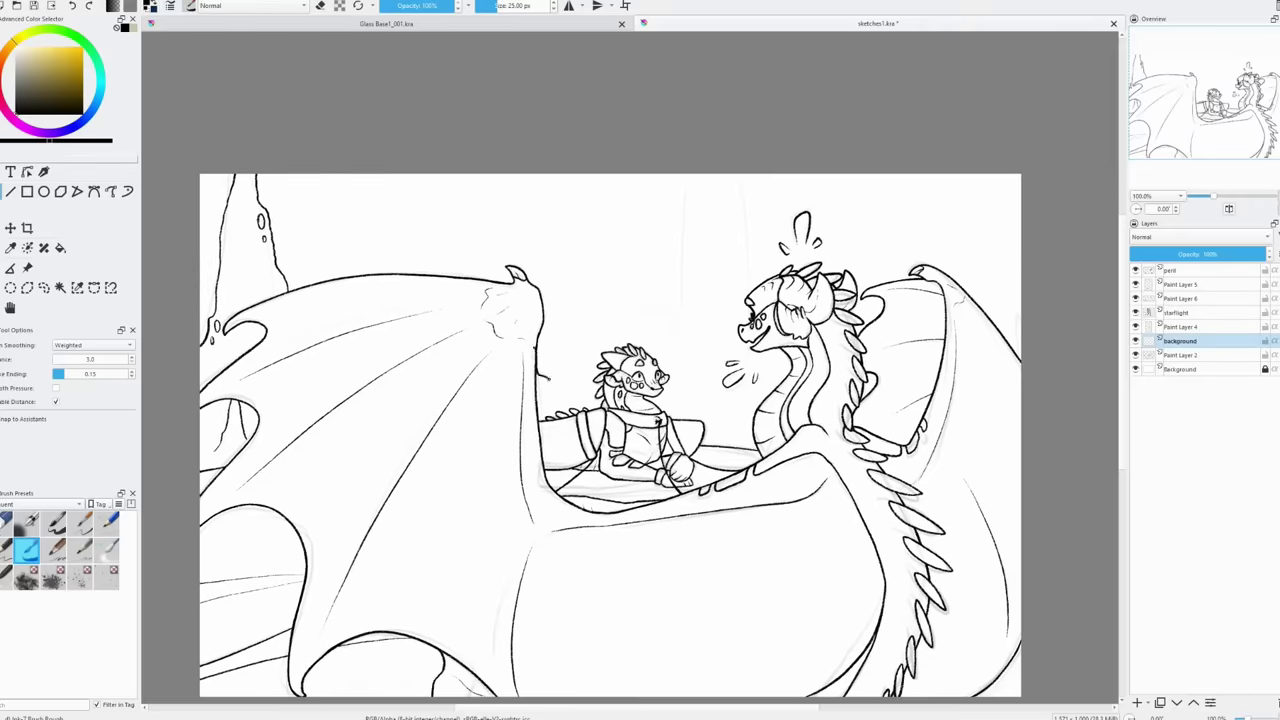
Ink the remaining rock pillars and stalagmites behind both dragons on the background layer, save, and hide the sketch layer.
left_click_drag(762, 214, 770, 248)
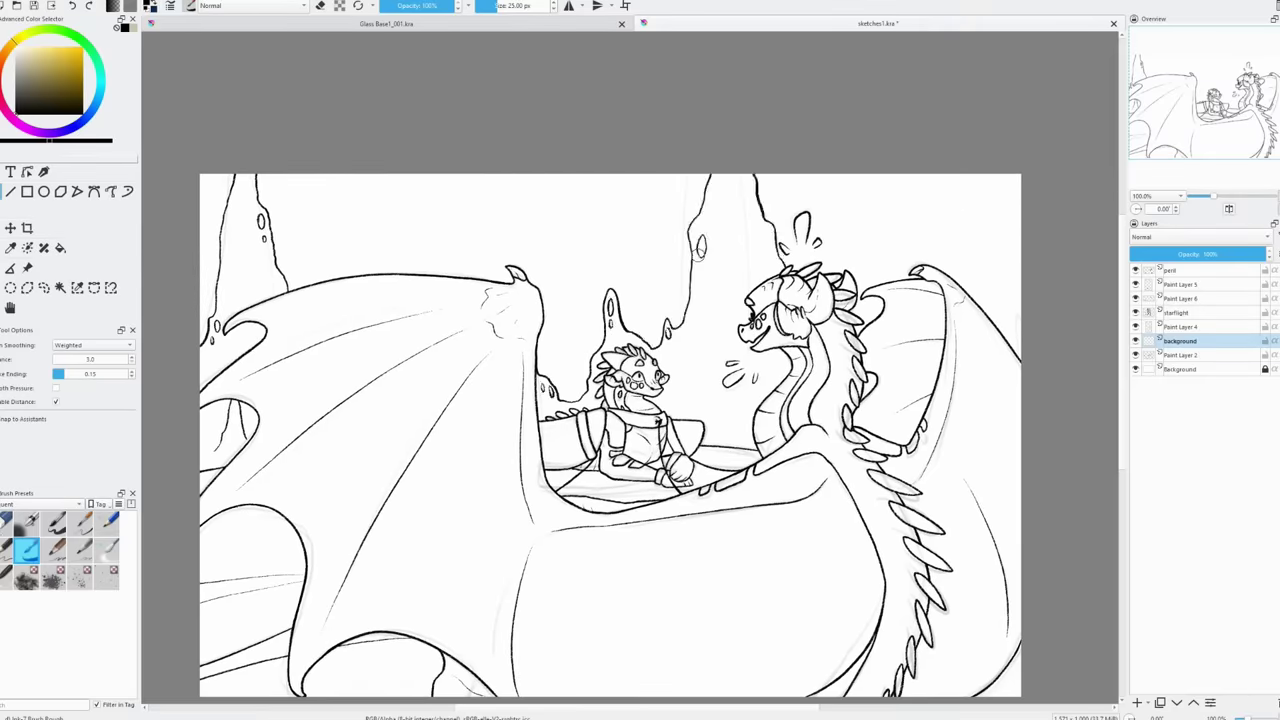
left_click_drag(323, 262, 468, 333)
left_click_drag(700, 450, 445, 320)
left_click_drag(520, 360, 494, 412)
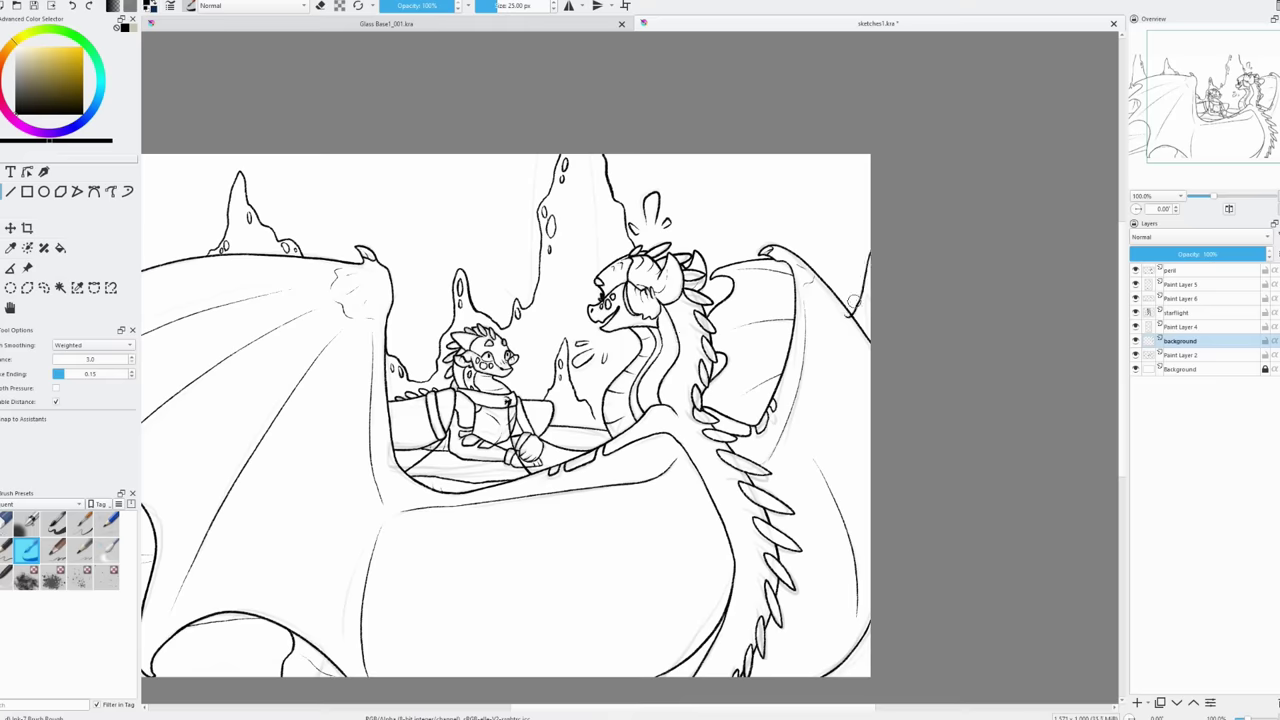
key("ctrl+s")
mouse_move(1180, 369)
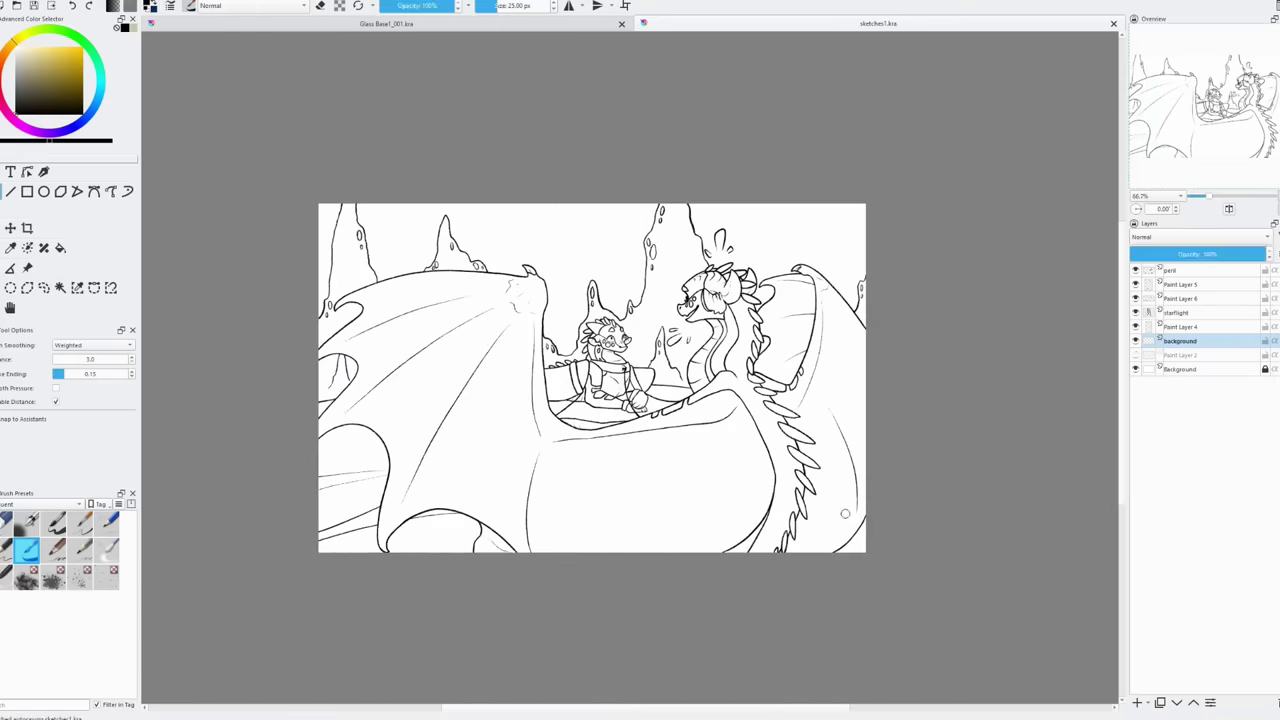
Select the large dragon's silhouette from its line-art layer using Contiguous Area Selection.
scroll(677, 431, "up", 3)
scroll(620, 250, "up", 10)
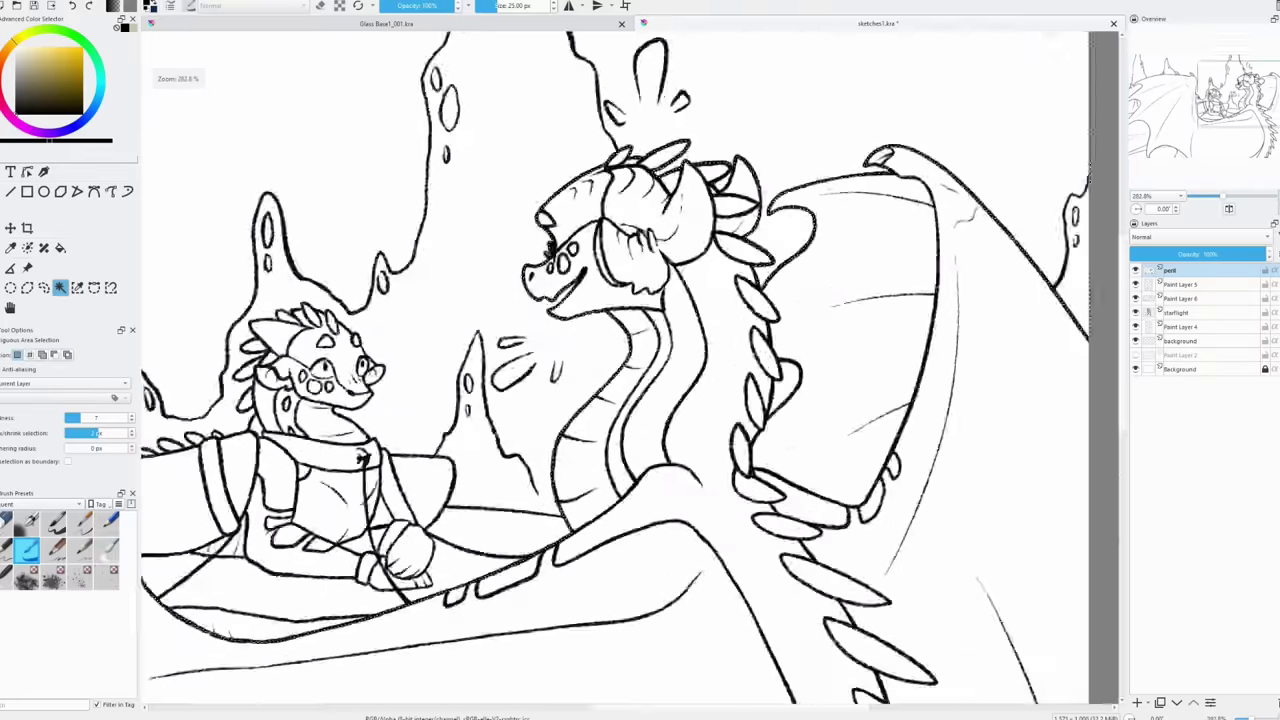
left_click(43, 287)
left_click_drag(618, 190, 545, 262)
scroll(630, 370, "down", 10)
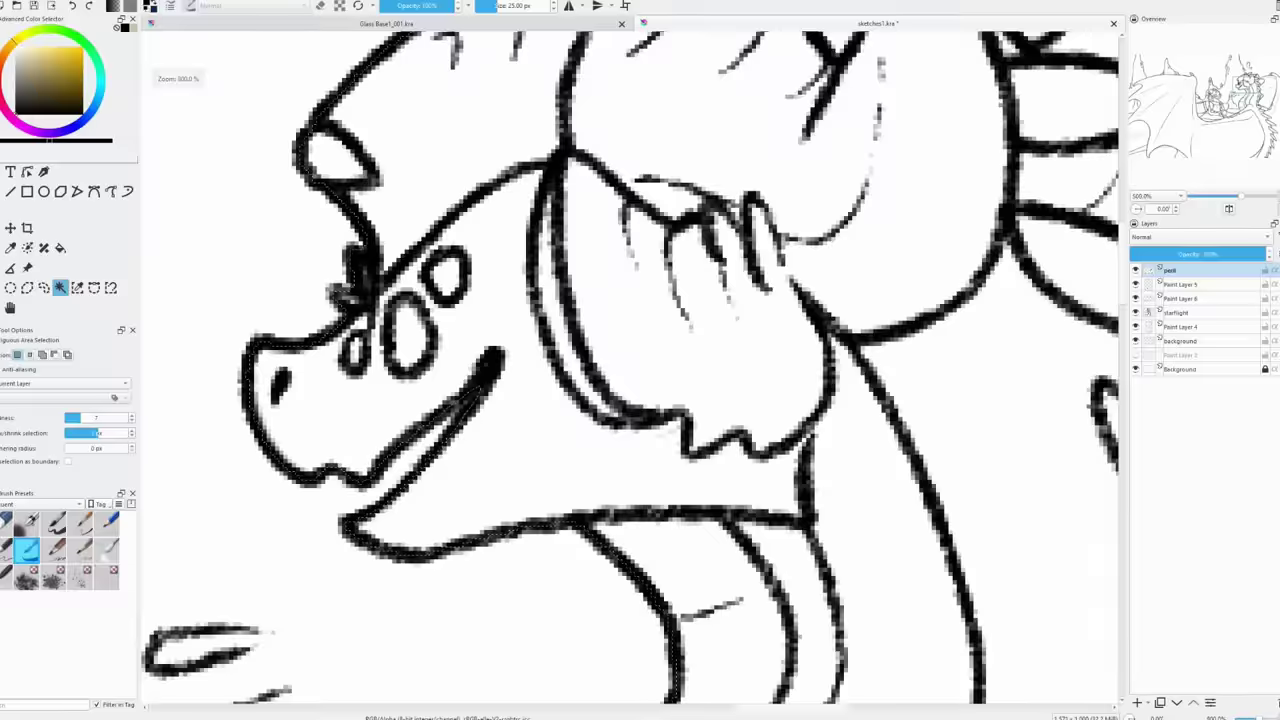
scroll(630, 370, "up", 5)
scroll(630, 370, "down", 5)
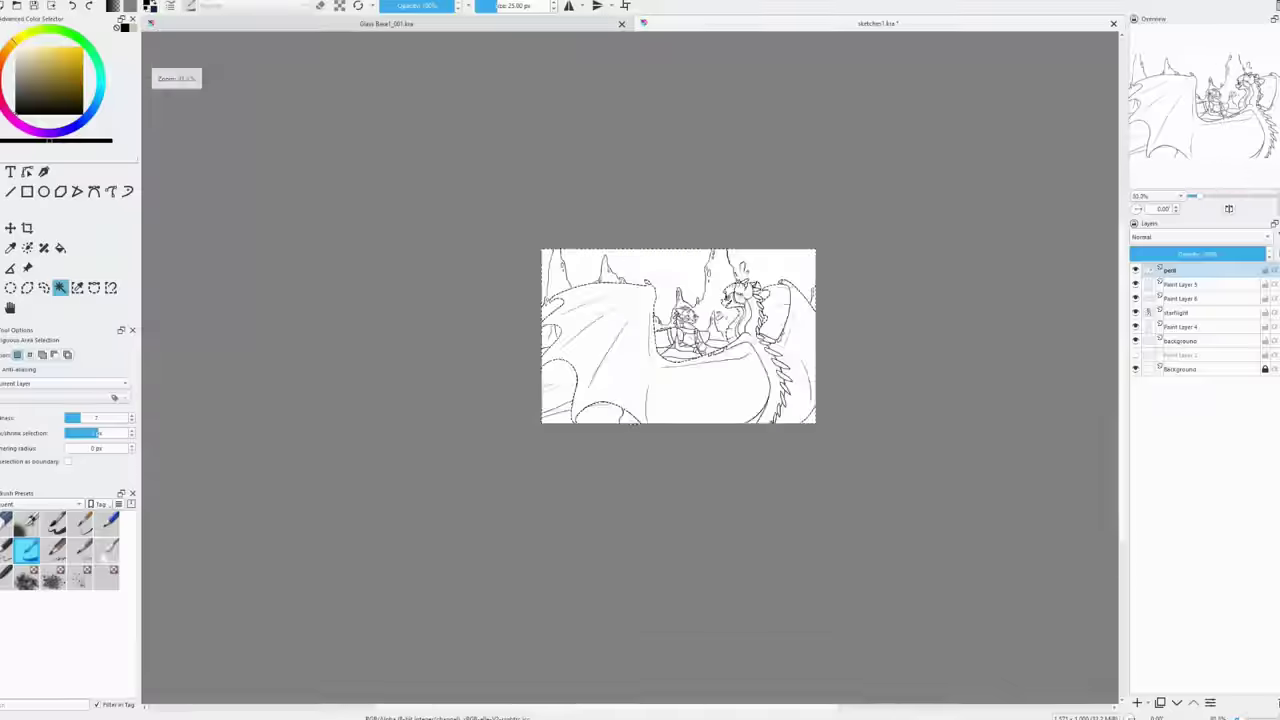
scroll(630, 370, "up", 5)
key("b")
key("alt+s")
key("Escape")
scroll(748, 216, "down", 1)
Fill the large dragon's whole silhouette with flat tan on a new paint layer above Paint Layer 6.
key("Insert")
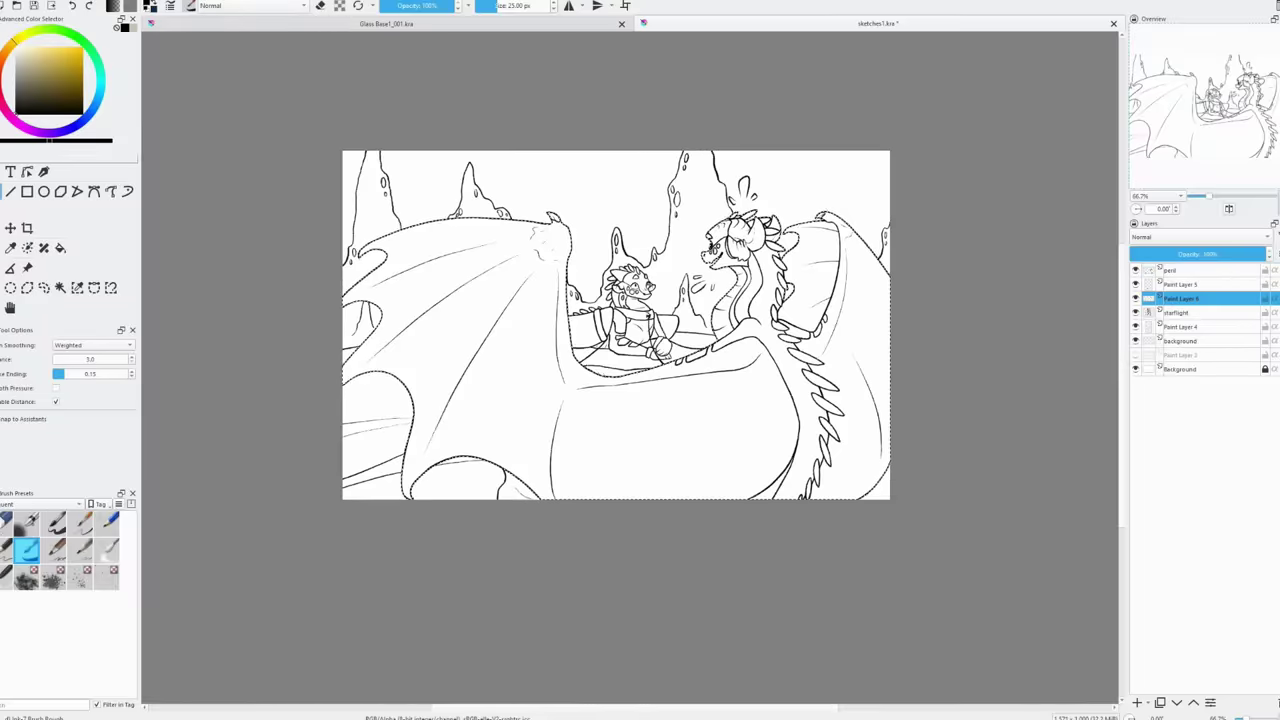
left_click(55, 522)
mouse_move(560, 250)
left_mouse_down()
mouse_move(420, 380)
mouse_move(650, 420)
mouse_move(820, 400)
left_mouse_up()
Select the small dragon's silhouette from the starflight layer and fill it dark brown on a new layer beneath Paint Layer 4.
left_click(60, 287)
left_click(1176, 326)
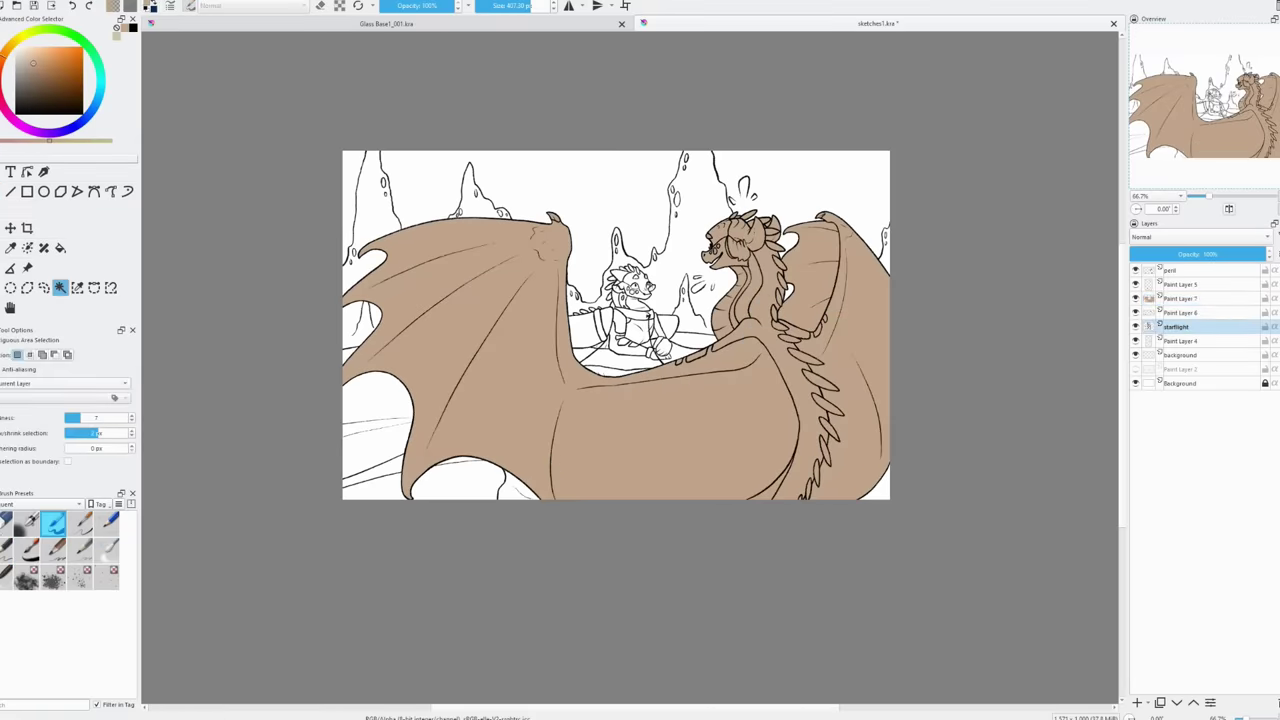
scroll(655, 300, "up", 3)
key("alt+s")
key("Return")
key("Insert")
key("ctrl+Page_Down")
key("ctrl+Page_Down")
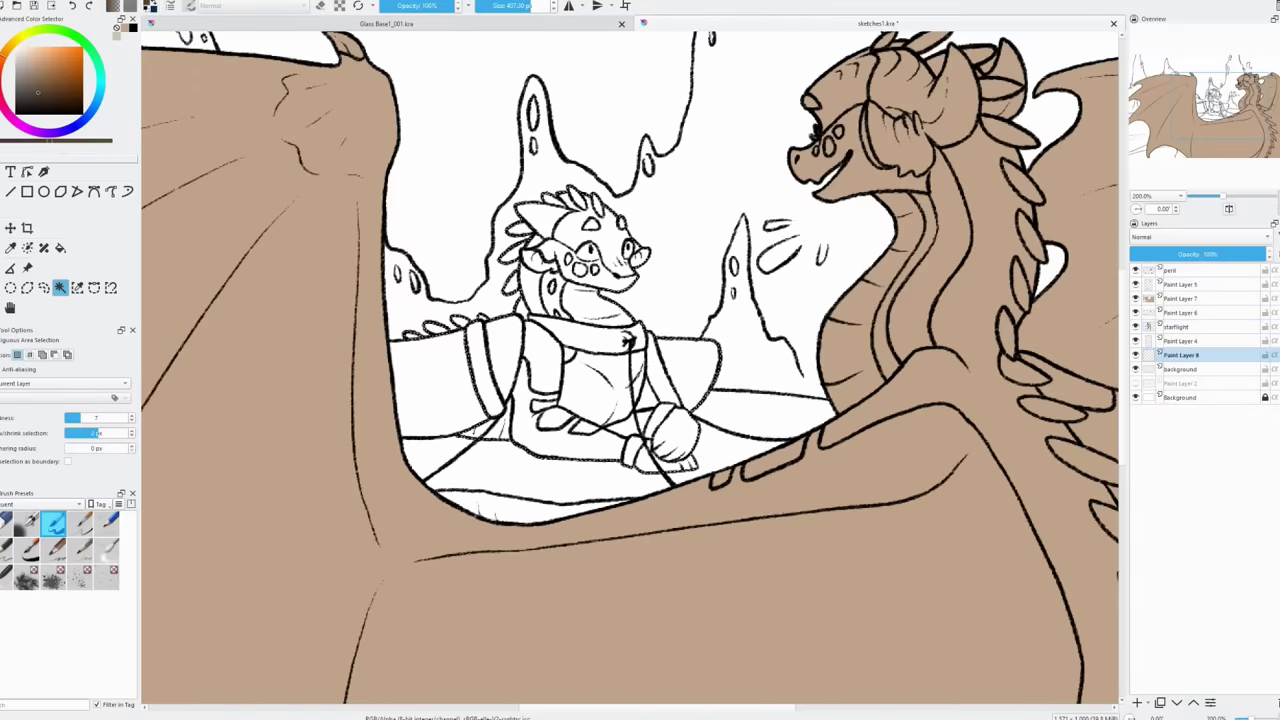
key("b")
key("shift+BackSpace")
mouse_move(461, 312)
left_mouse_down()
mouse_move(400, 345)
mouse_move(378, 410)
left_mouse_up()
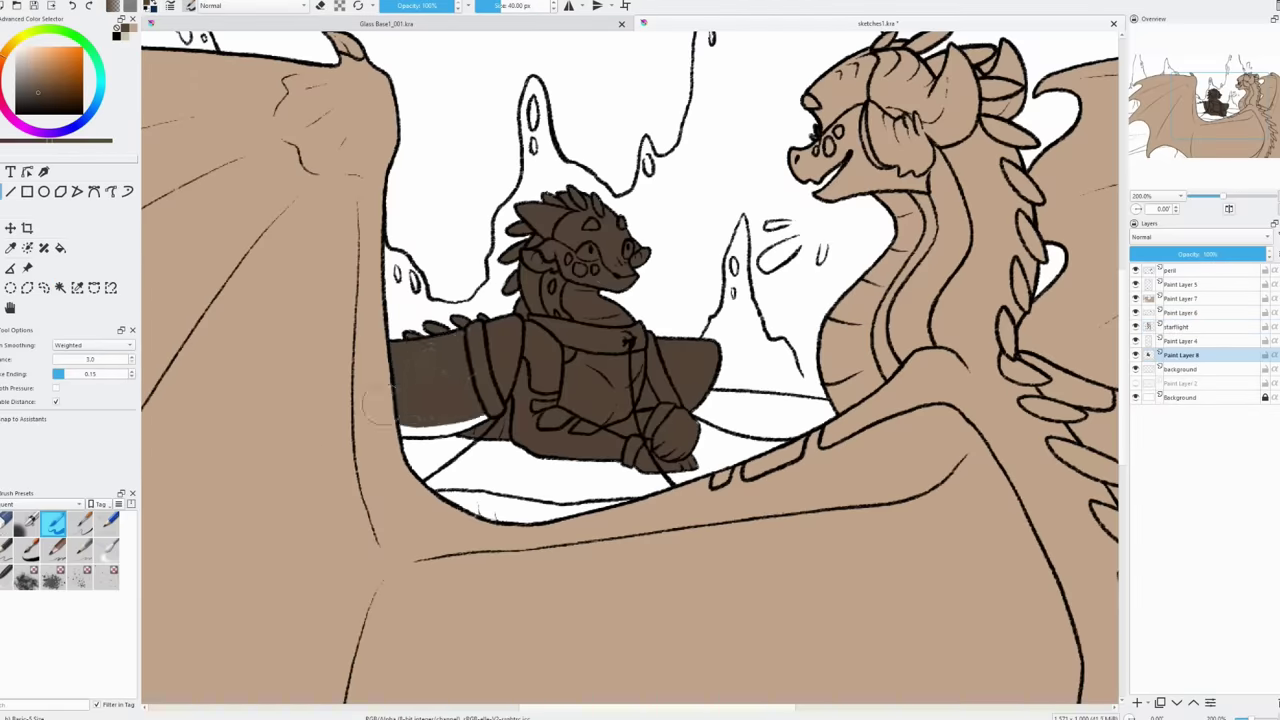
Paste the coloured dragon reference image as a layer directly above the hidden sketch layer.
key("minus")
key("minus")
key("minus")
key("Page_Down")
key("Page_Down")
key("1")
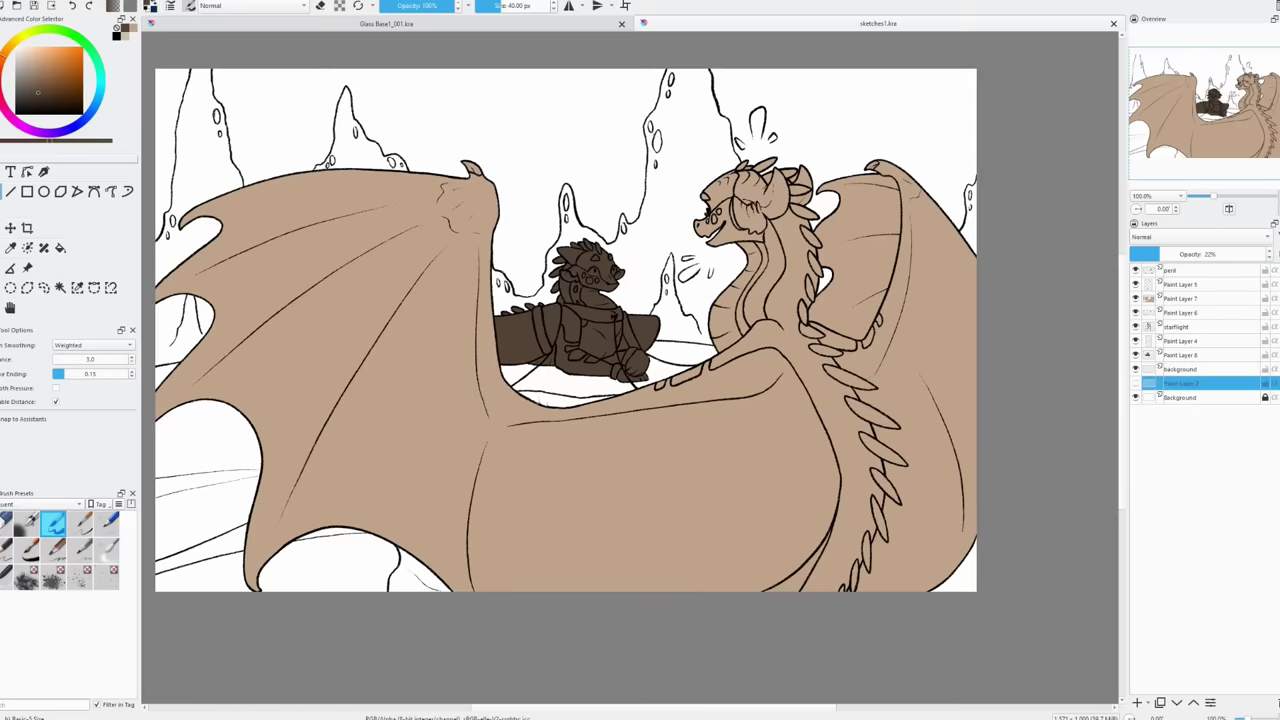
key("ctrl+v")
On Paint Layer 7, colour the large dragon's wings orange, body red-orange, spines dark red and underbelly yellow.
left_click(1180, 298)
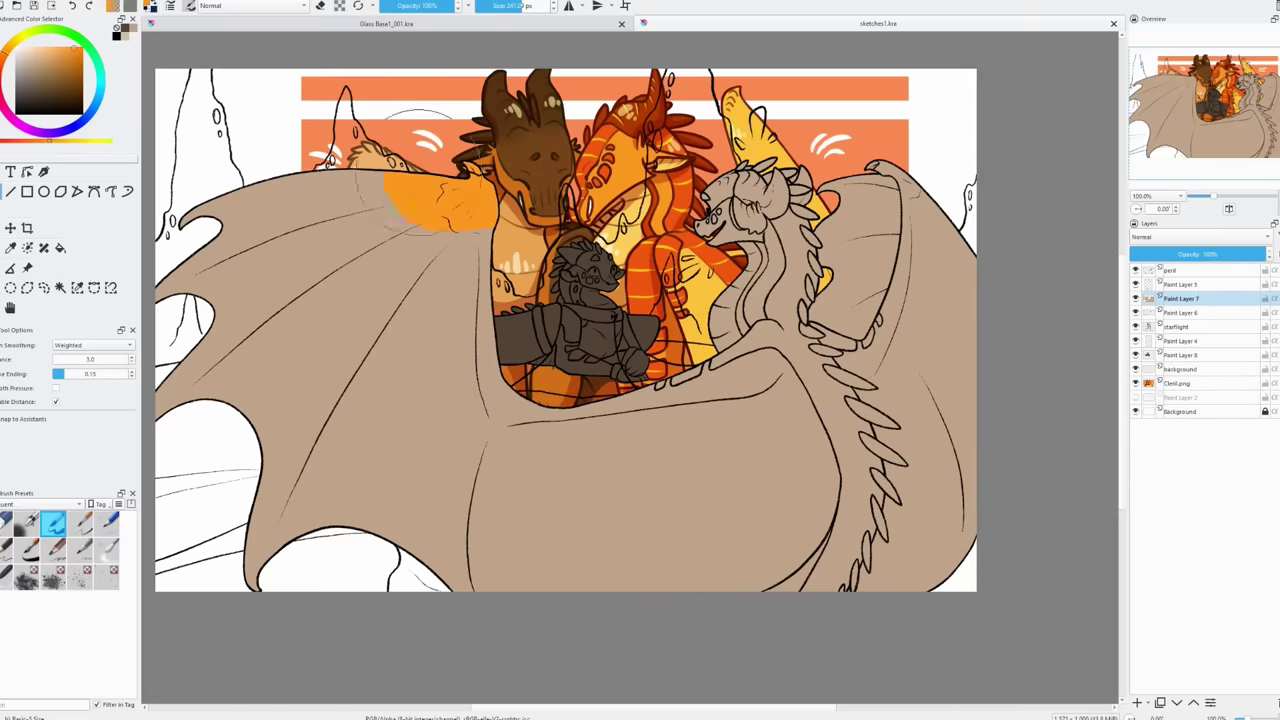
key("f")
key("plus")
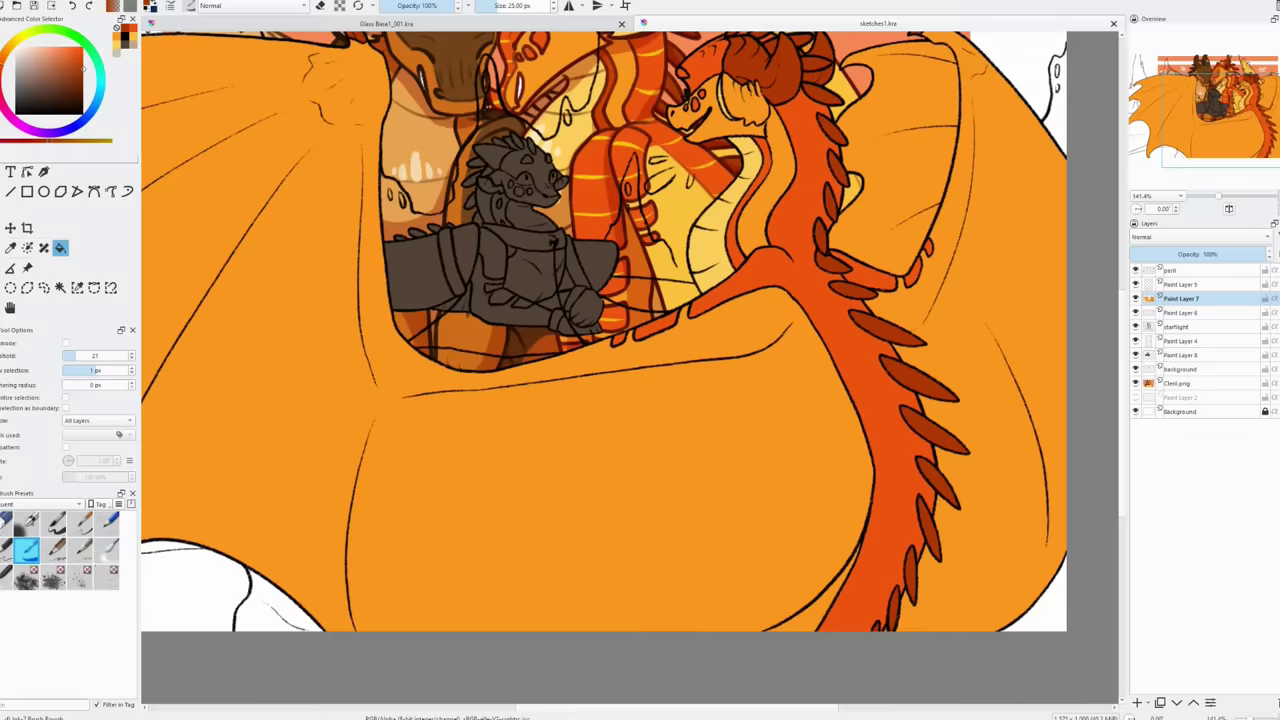
Paint thin yellow stripes across the large dragon's forehead and down its neck and back between the spines.
key("b")
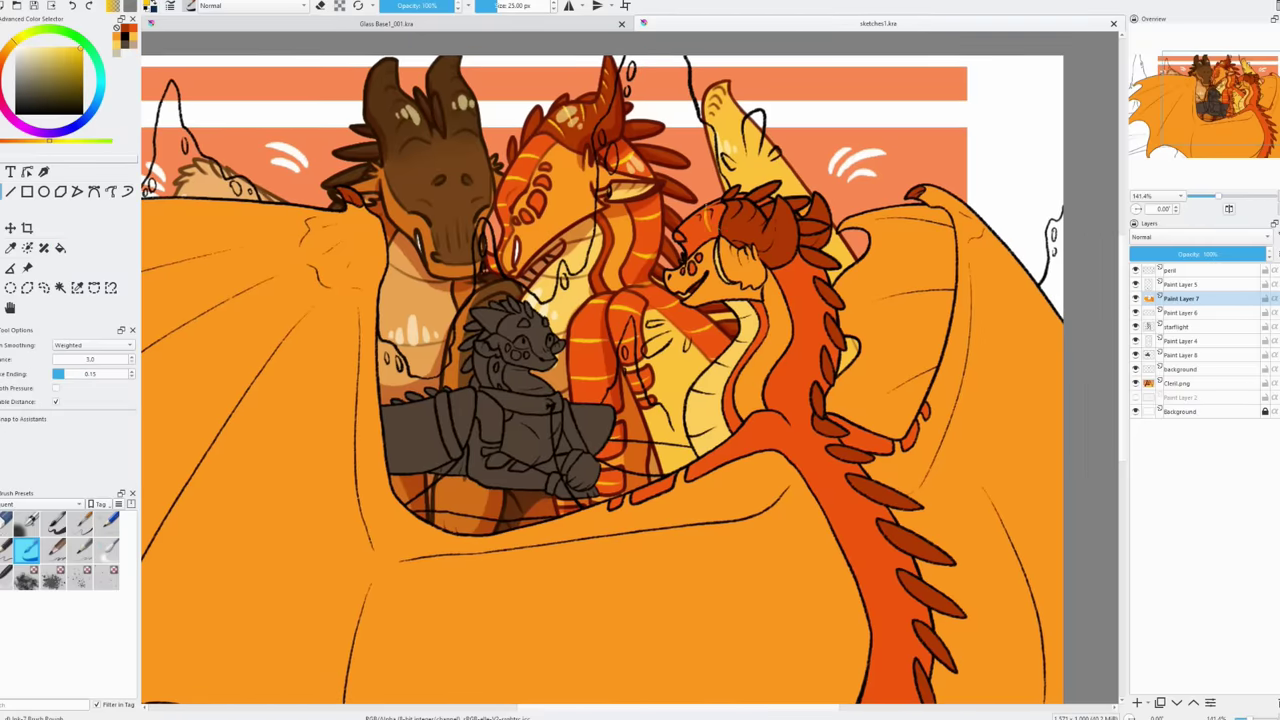
left_click_drag(600, 370, 544, 338)
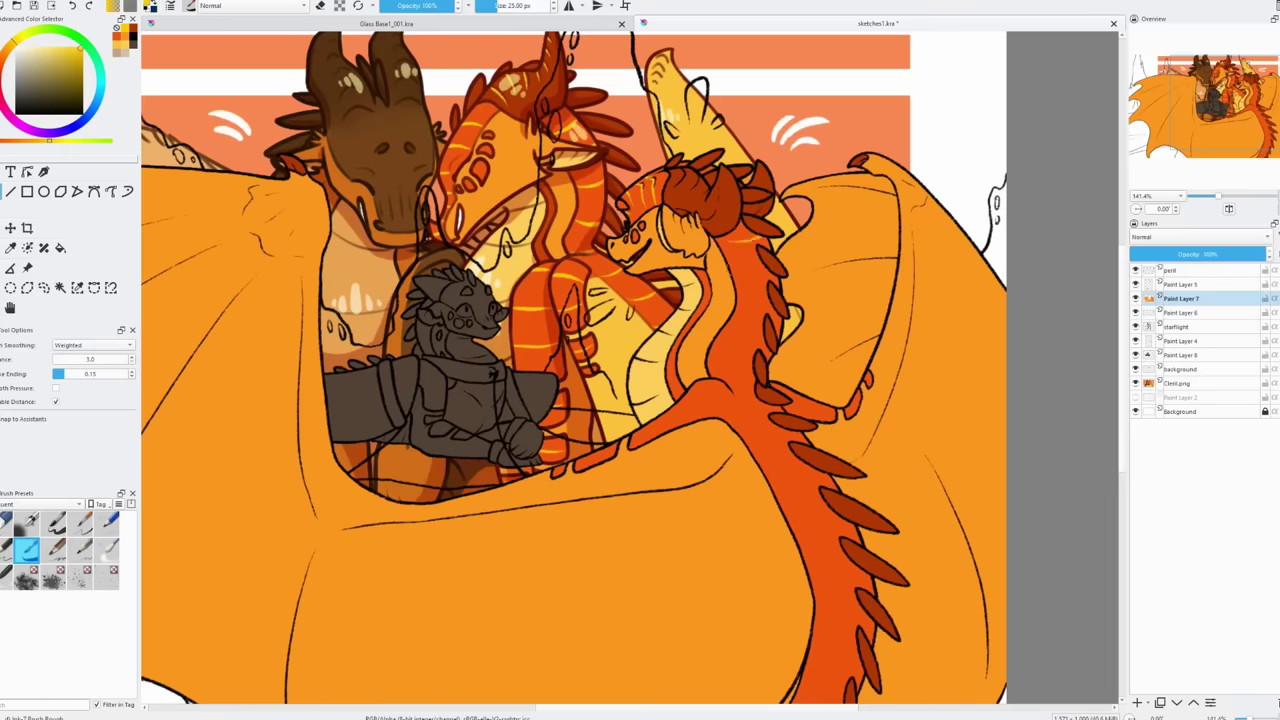
left_click_drag(600, 370, 555, 245)
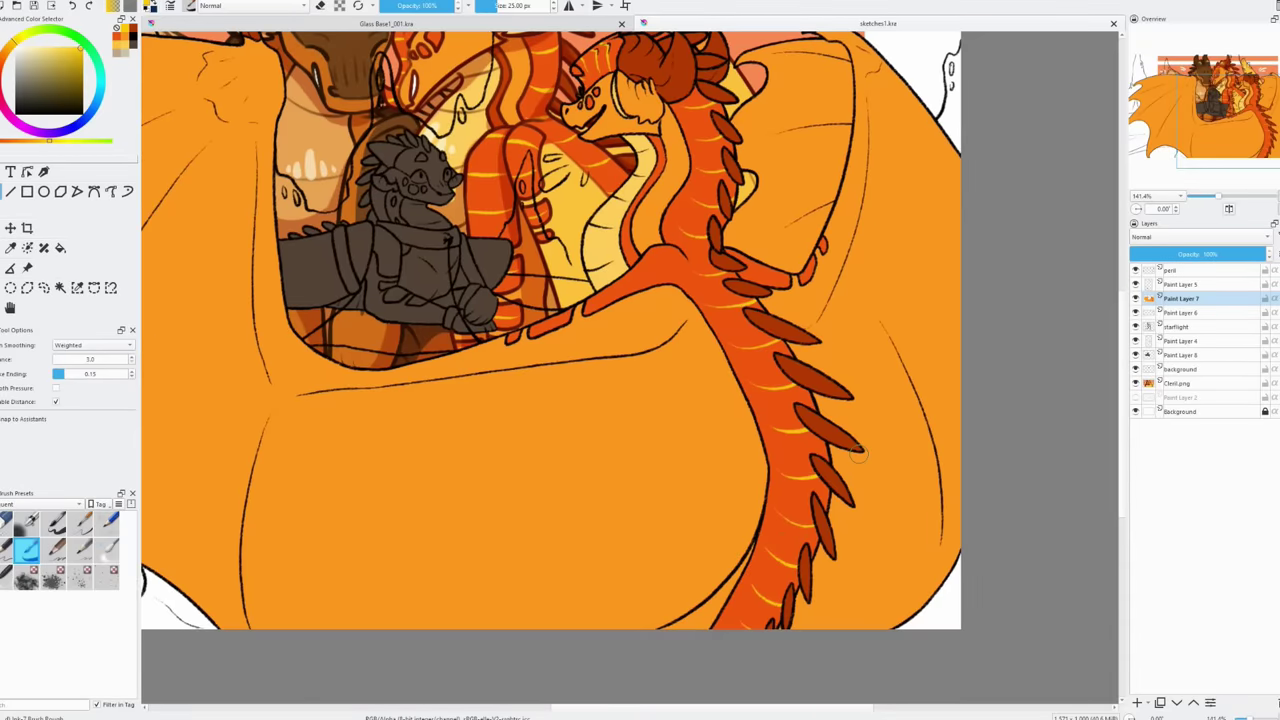
left_click_drag(858, 453, 888, 499)
Airbrush soft yellow gradients over the outer and lower areas of the large dragon's orange wings.
key("ctrl+r")
key("1")
key("slash")
left_click_drag(220, 250, 330, 390)
left_click_drag(560, 330, 632, 318)
left_click_drag(460, 460, 860, 540)
mouse_move(830, 400)
left_mouse_down()
mouse_move(1015, 510)
mouse_move(990, 430)
left_mouse_up()
mouse_move(600, 500)
left_mouse_down()
mouse_move(320, 470)
mouse_move(340, 260)
left_mouse_up()
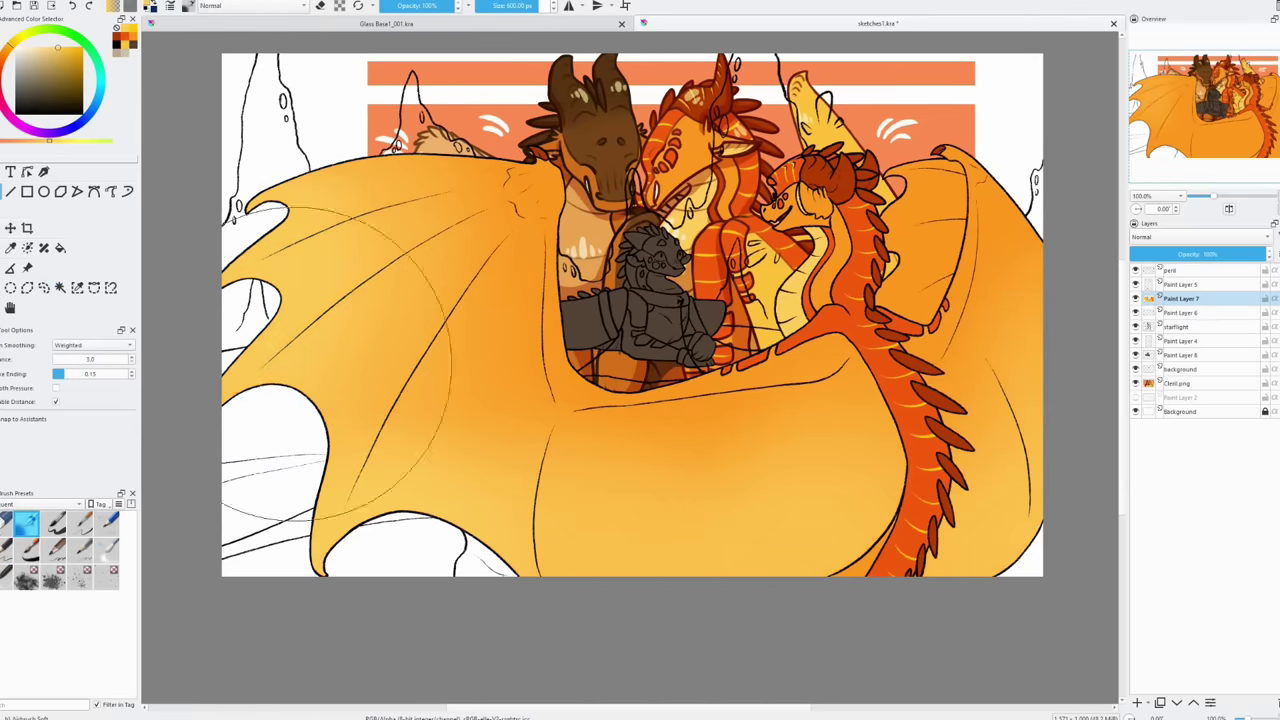
left_click_drag(640, 330, 634, 390)
left_click_drag(880, 250, 910, 360)
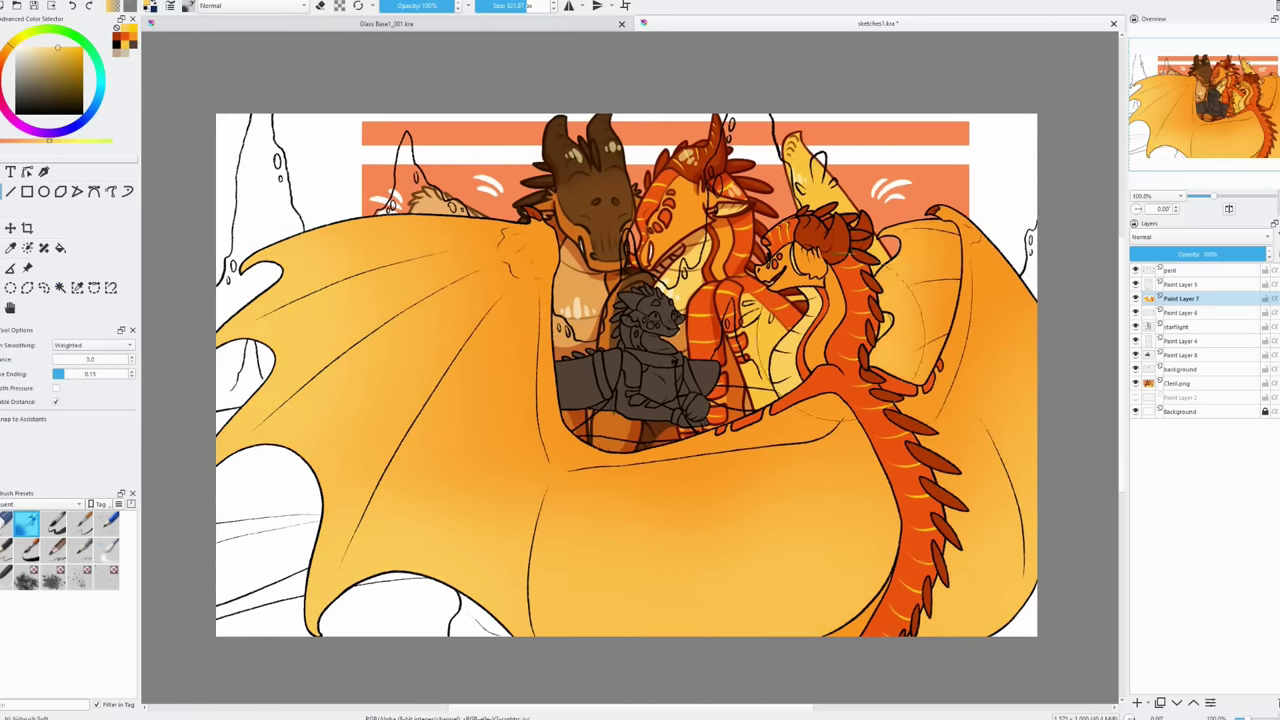
Delete the pasted reference image layer and recolour the large dragon's line art dark red.
key("slash")
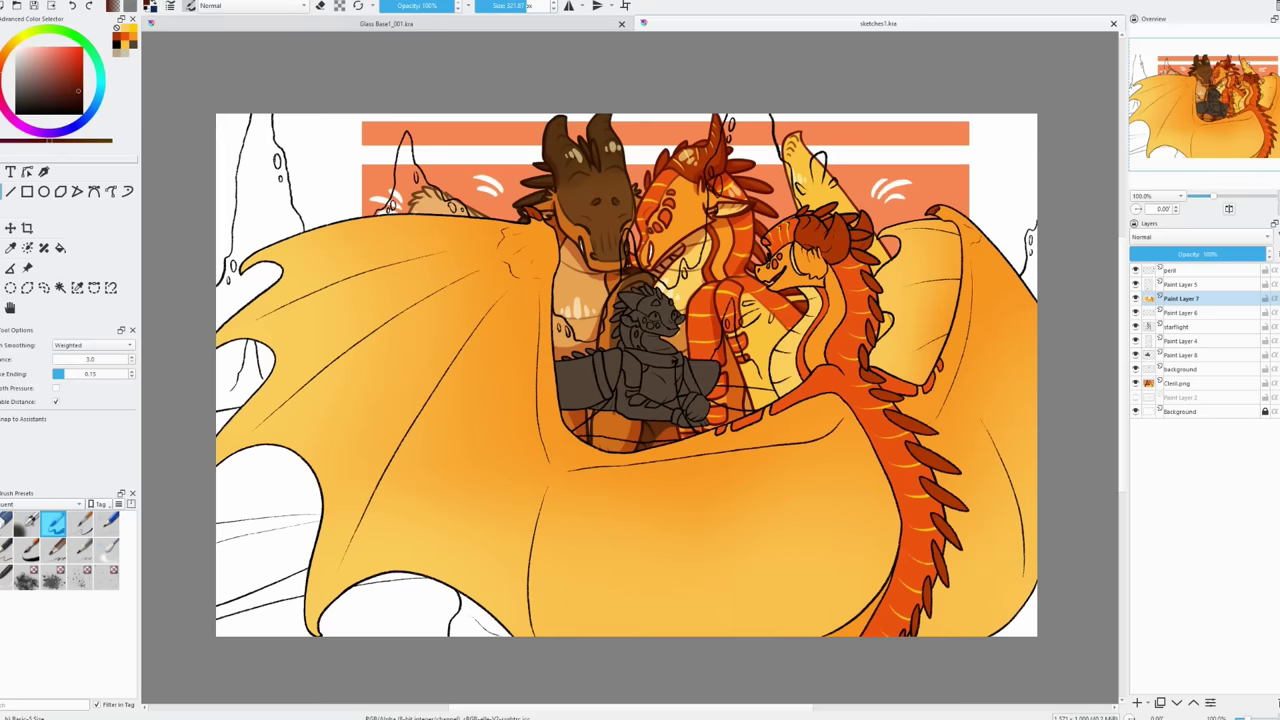
left_click(1180, 383)
key("shift+Delete")
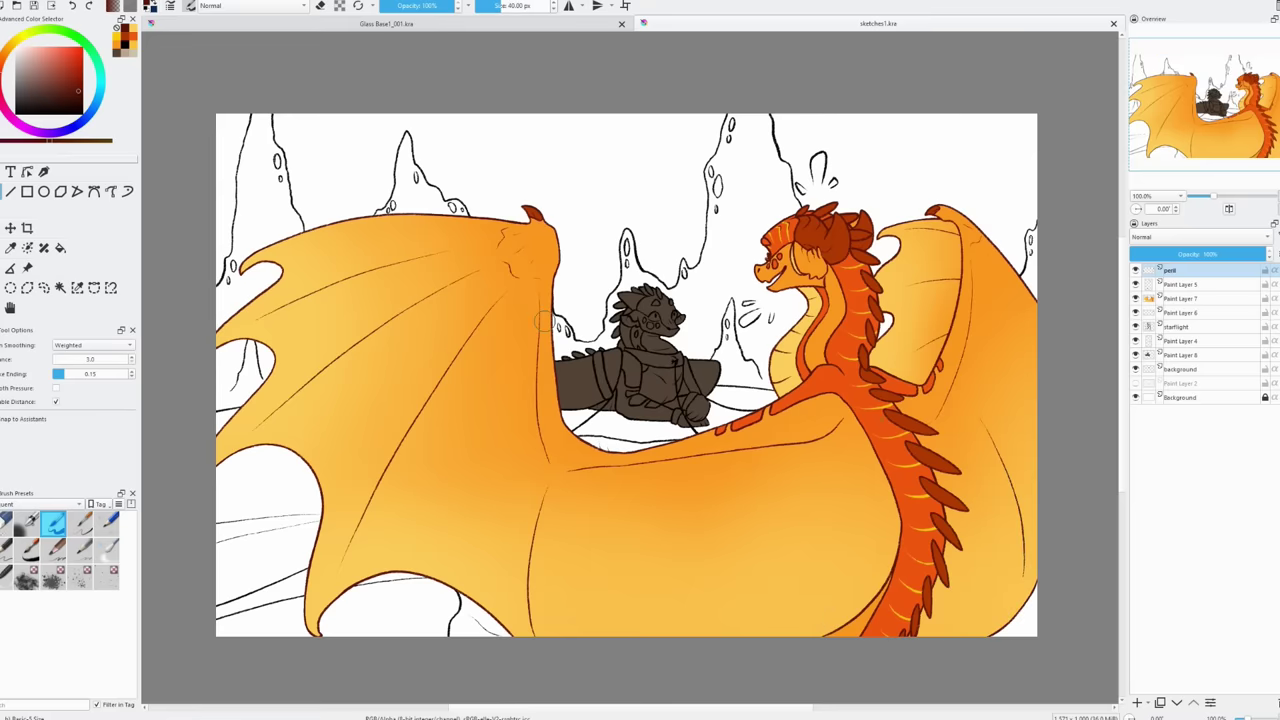
Recolour the small dragon's base on Paint Layer 8 to dark blue-grey.
scroll(635, 330, "up", 1)
left_click(635, 330)
left_click(640, 380, "ctrl")
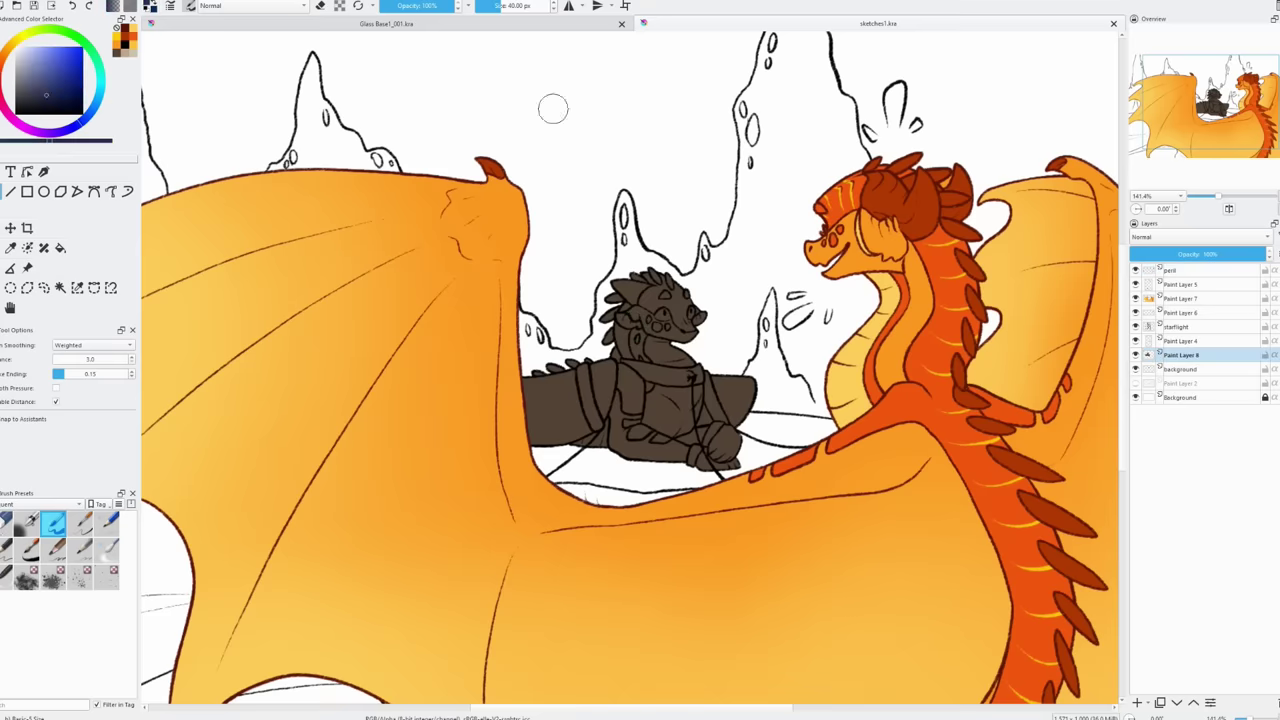
key("shift+BackSpace")
scroll(770, 420, "down", 3)
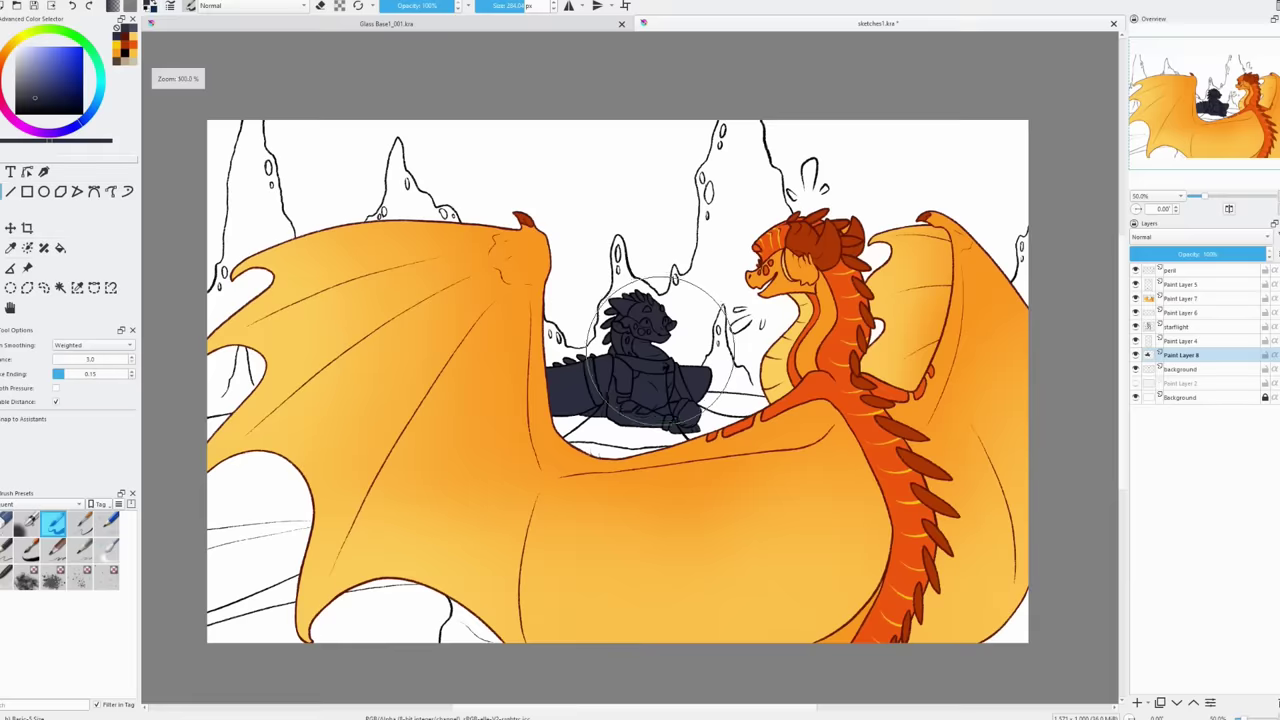
scroll(795, 425, "up", 3)
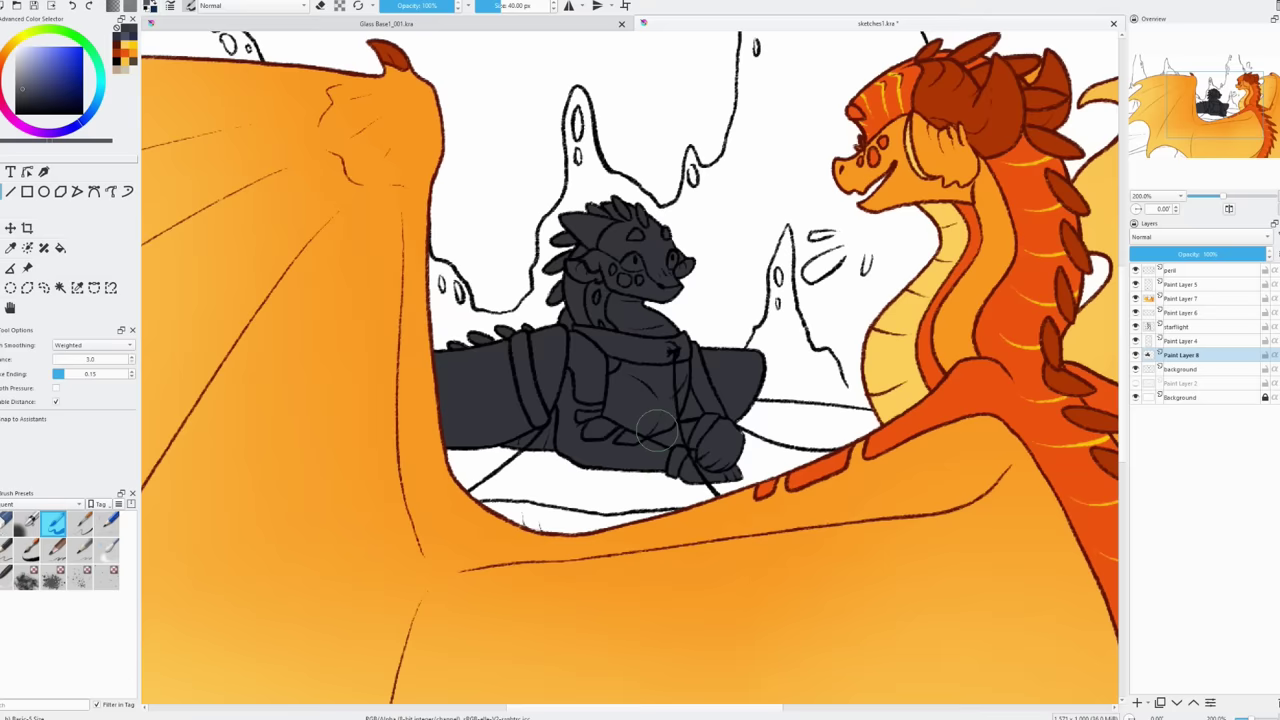
Paint the small dragon's throat, chest, ear and inner wing areas a lighter grey.
scroll(625, 445, "up", 1)
left_click(592, 284, "ctrl")
mouse_move(620, 302)
left_mouse_down()
mouse_move(648, 310)
mouse_move(675, 352)
left_mouse_up()
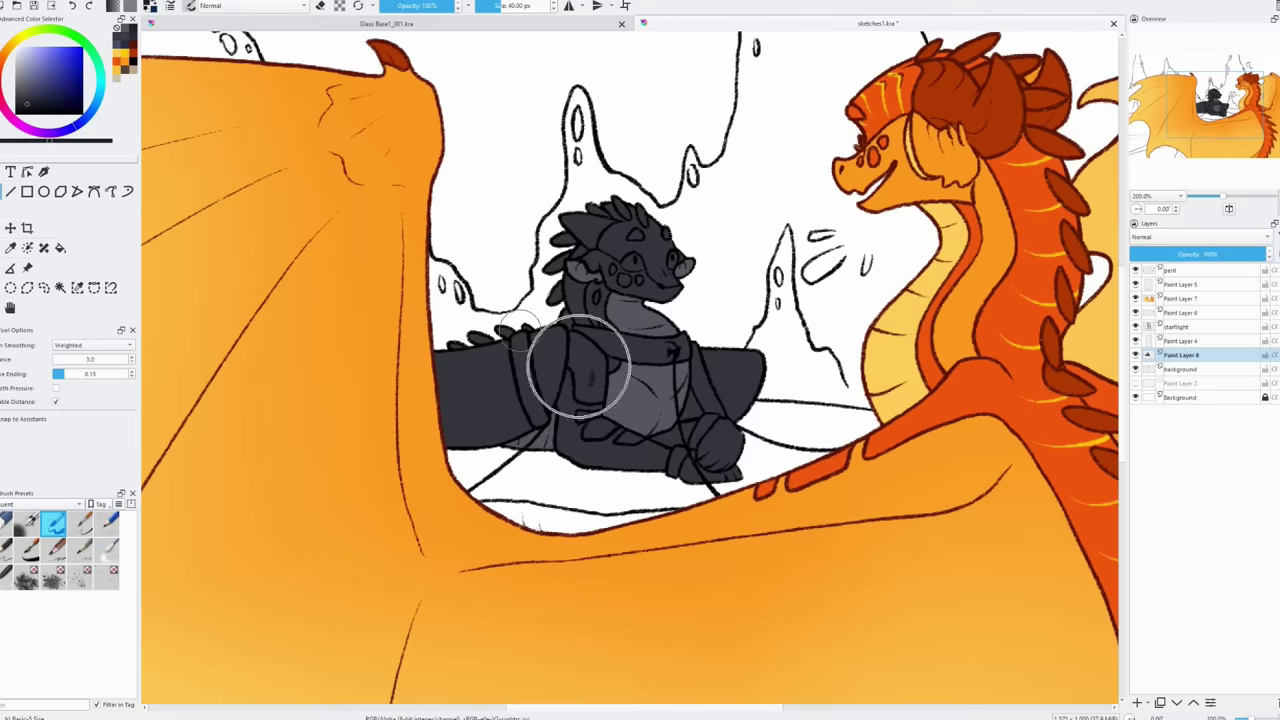
Fill the small dragon's head, wings, spines and upper arm with near-black and restore the layer's full opacity.
key("f")
left_click(622, 408)
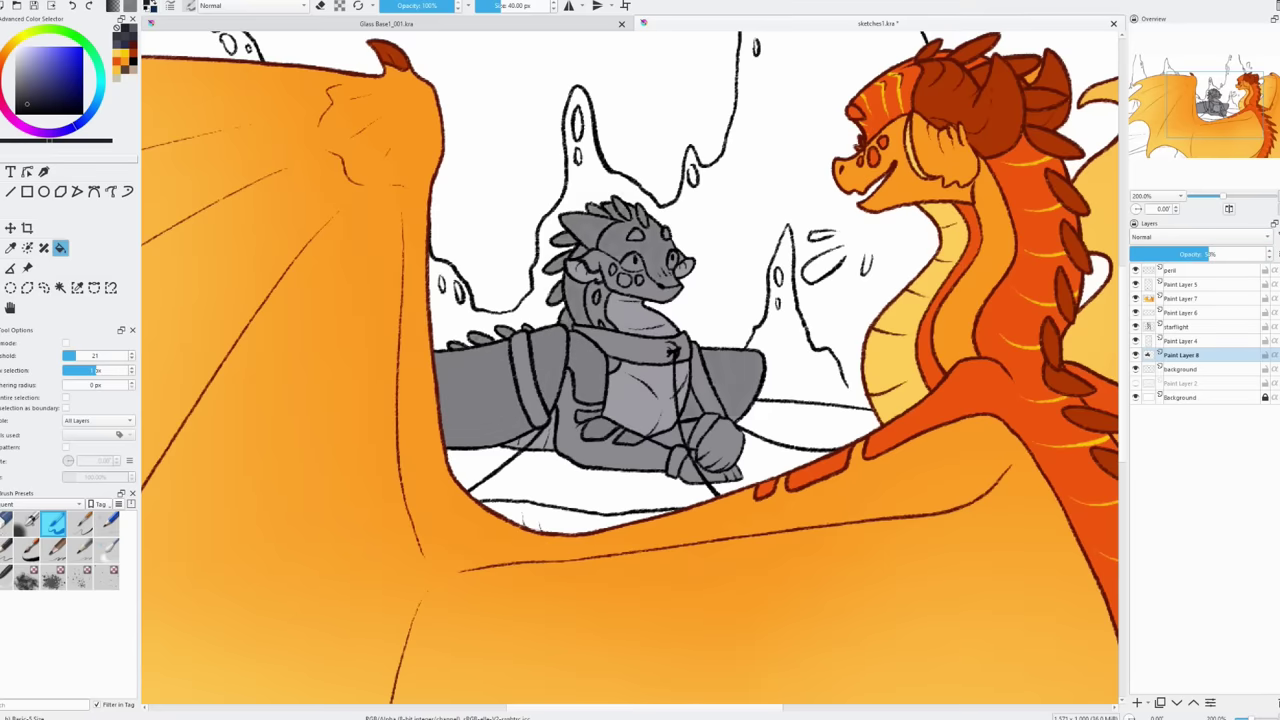
key("ctrl+z")
key("ctrl+shift+z")
key("ctrl+z")
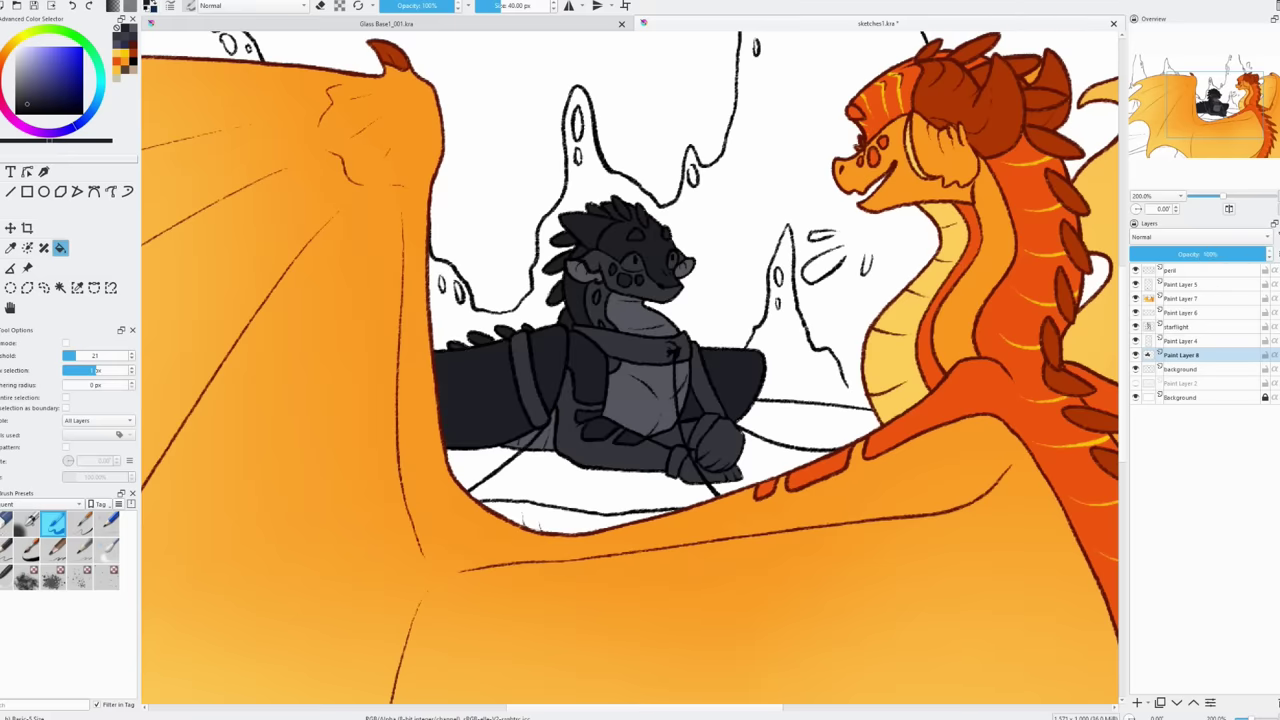
Speckle the small dragon's wings with tiny white stars and colour the teardrop scales on its neck white.
key("b")
key("x")
left_click(596, 298)
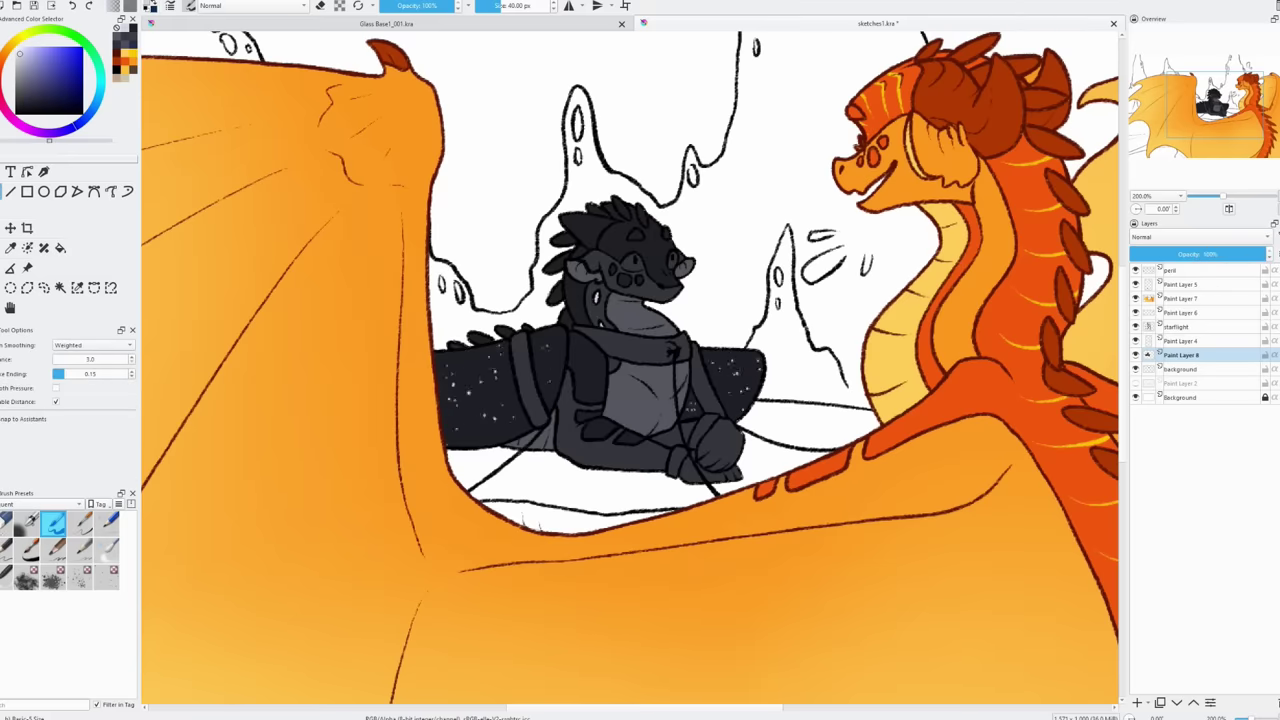
Paint the small dragon's eyes green and add a paint layer above Paint Layer 4 for the white eye highlights.
left_click_drag(626, 264, 680, 284)
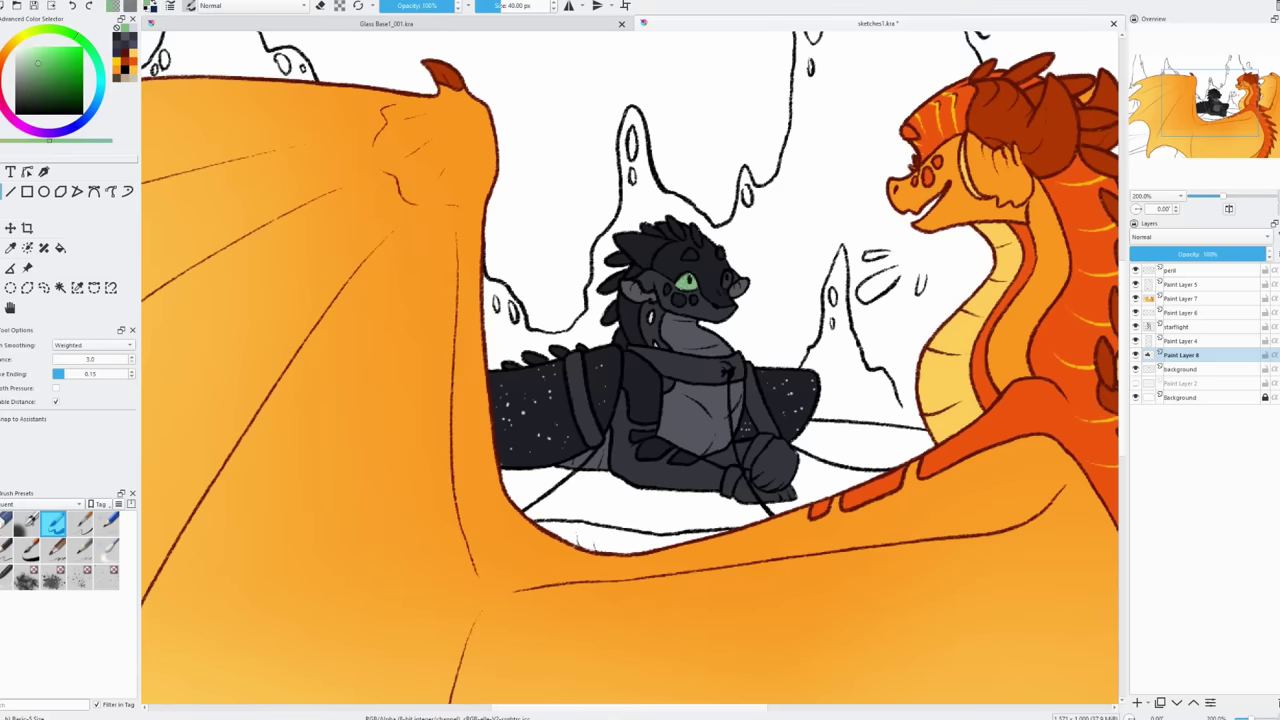
left_click(728, 280)
key("Insert")
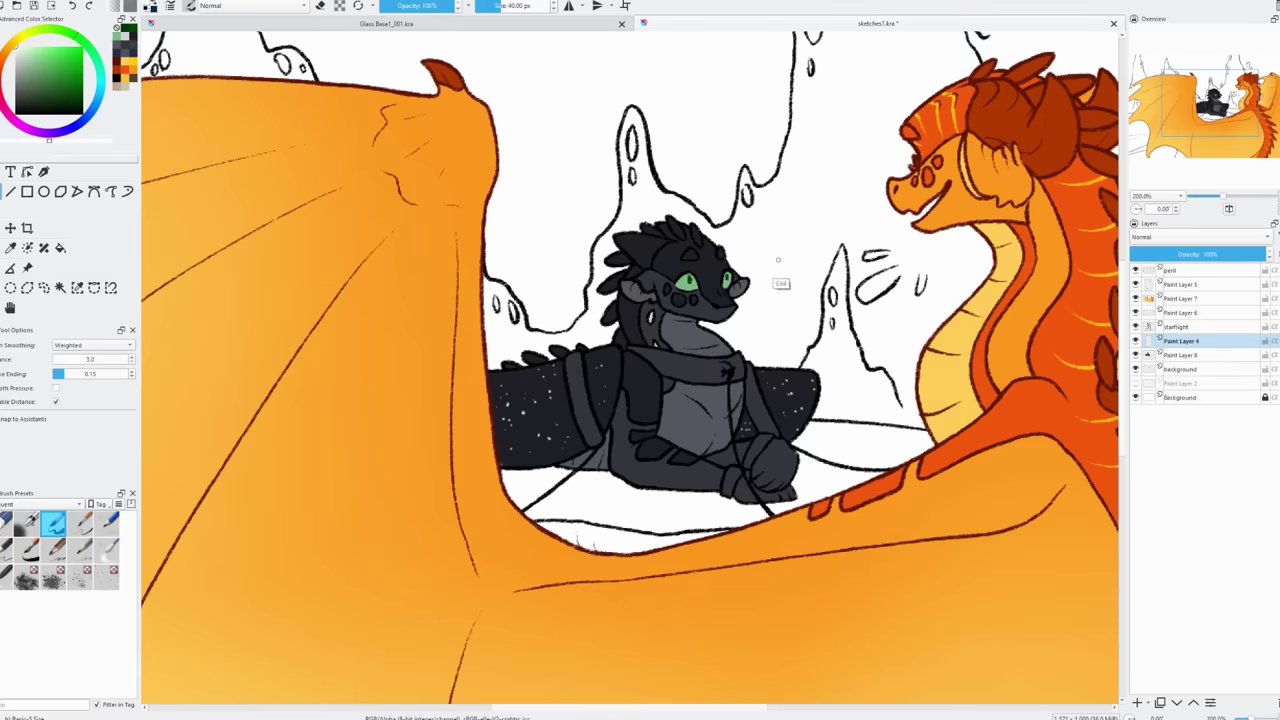
key("/")
left_click(700, 280)
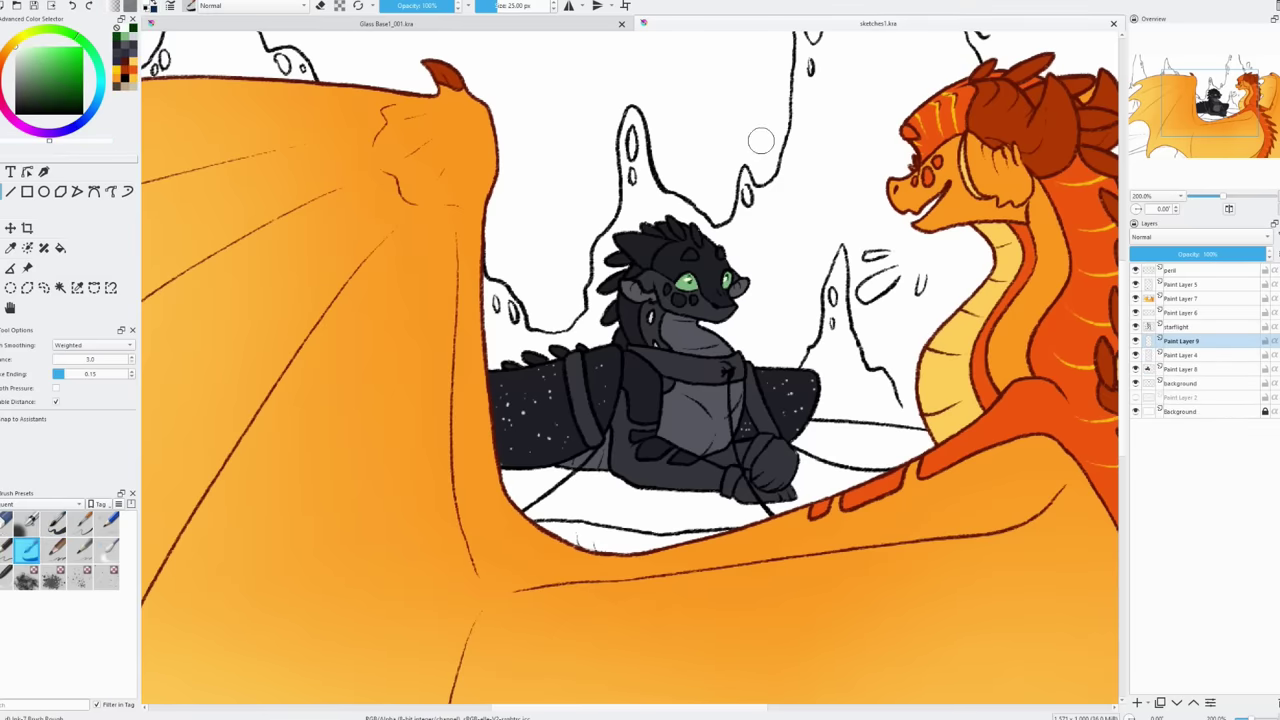
Fill the small dragon's neck, wing and arm bandages with pale lavender on Paint Layer 8.
left_click_drag(630, 397, 596, 375)
left_click(1180, 369)
key("f")
left_click(650, 380)
key("ctrl+z")
scroll(630, 370, "down", 3)
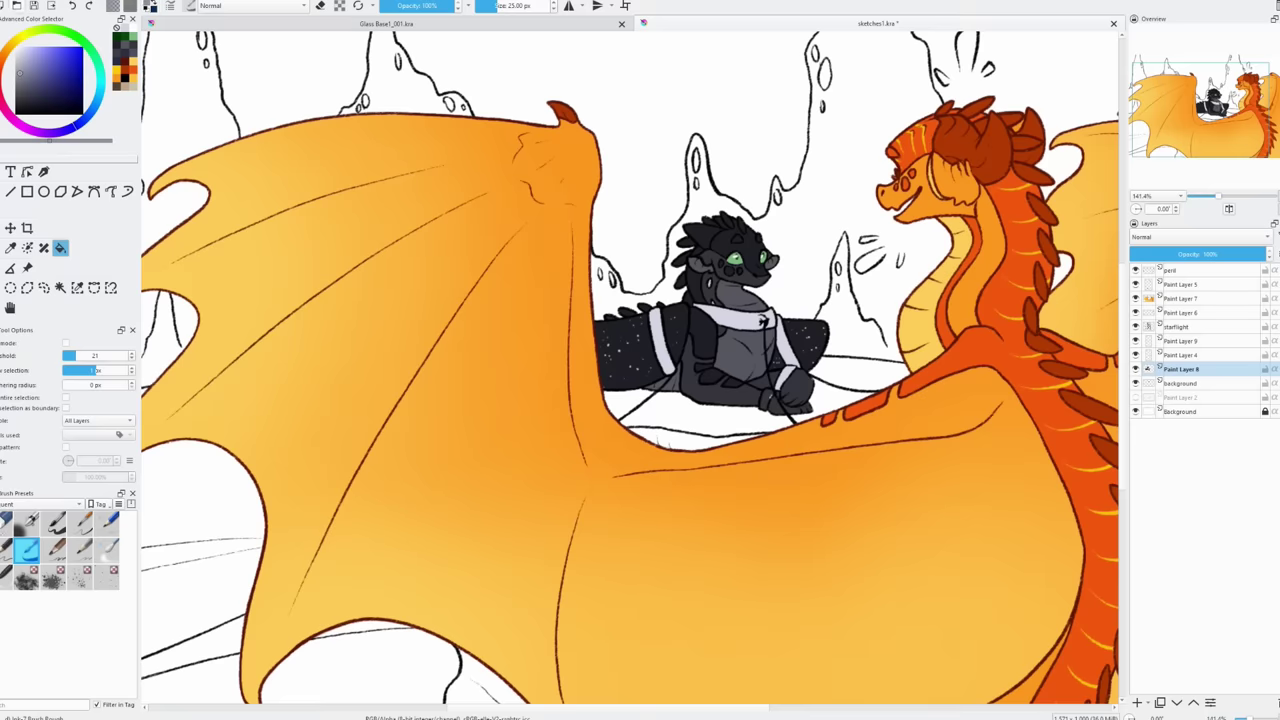
Recolour the cord lines running from the small dragon's neck and wings to grey on Paint Layer 6.
key("b")
left_click(1180, 312)
scroll(785, 360, "down", 4)
scroll(785, 360, "up", 4)
scroll(785, 360, "up", 5)
Paint the bandage on the small dragon's resting wrist pale lavender and clean up its edges.
left_click(812, 446)
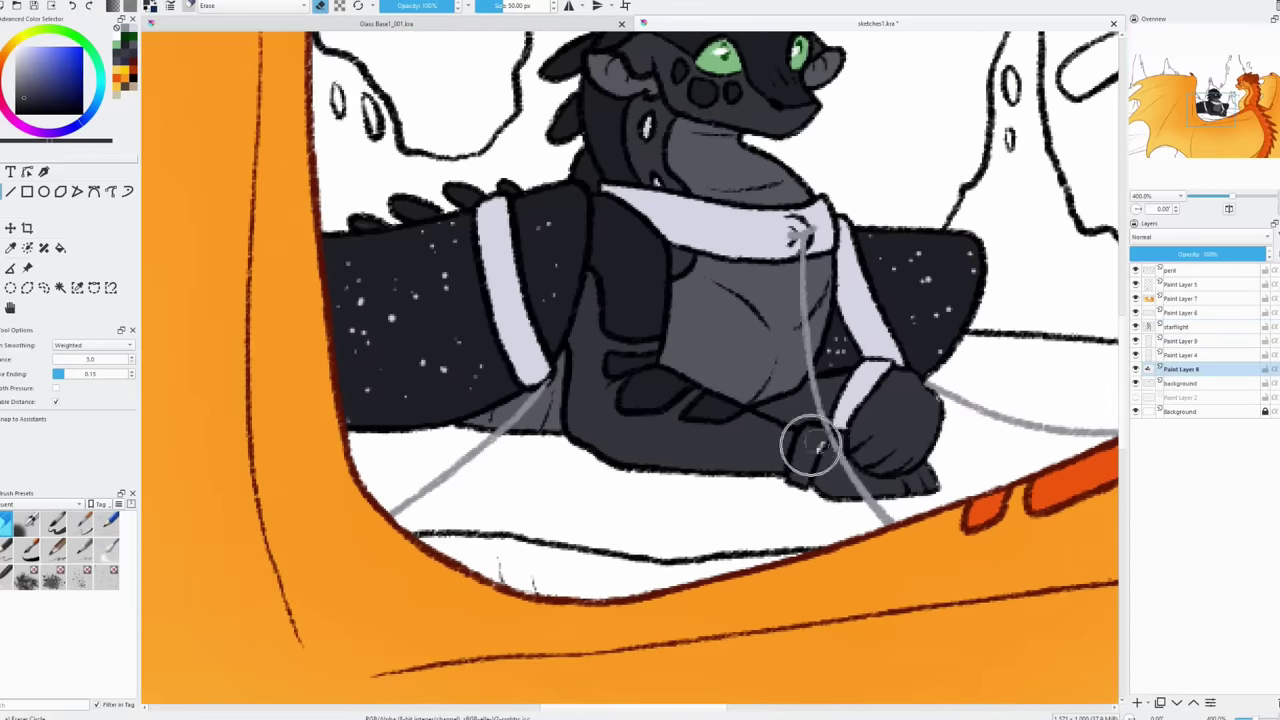
left_click_drag(845, 425, 812, 462)
left_click(533, 425)
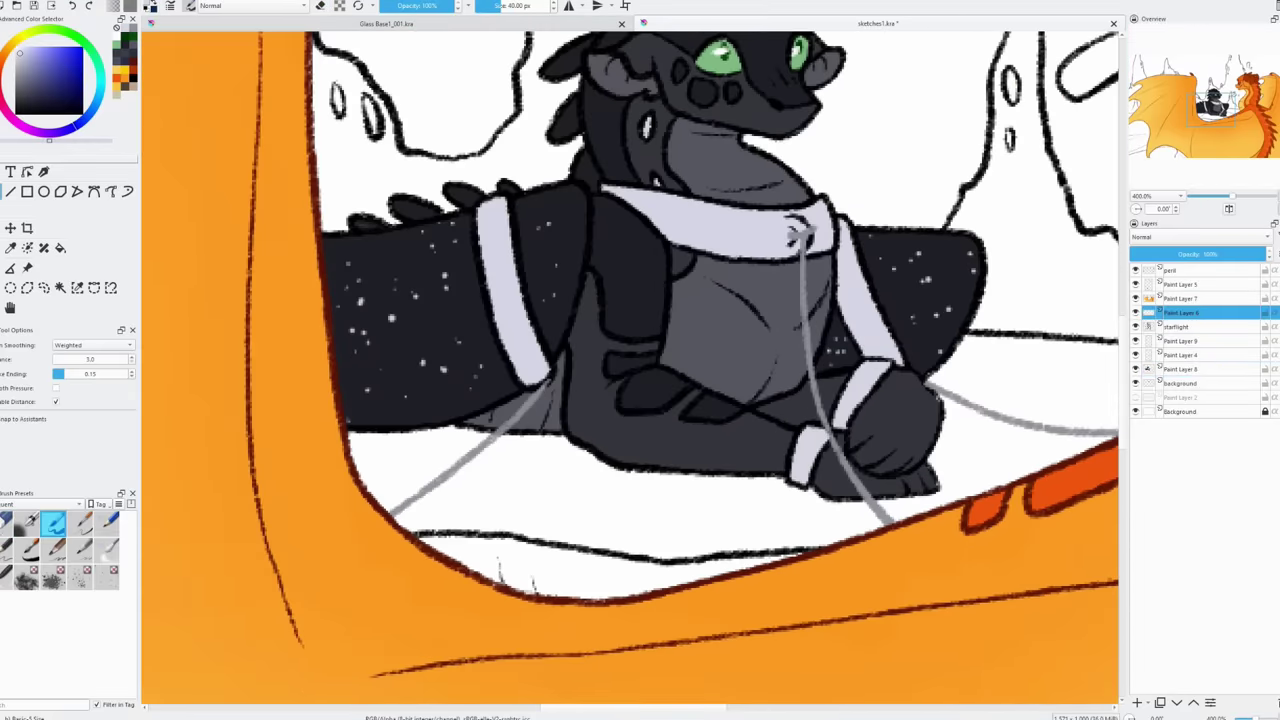
Recolour the outlines of the small dragon's wing, neck and wrist bandages grey on the starflight layer.
scroll(533, 425, "down", 5)
scroll(486, 271, "up", 4)
left_click(486, 271)
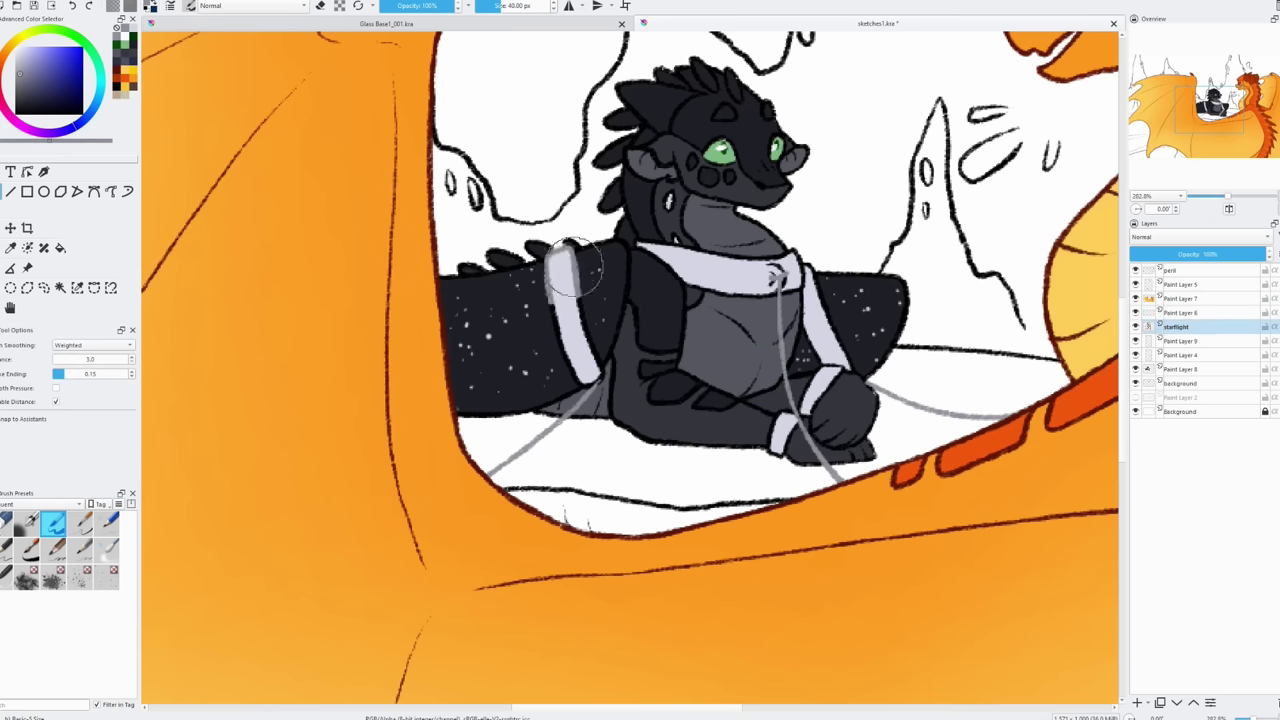
left_click_drag(578, 295, 598, 374)
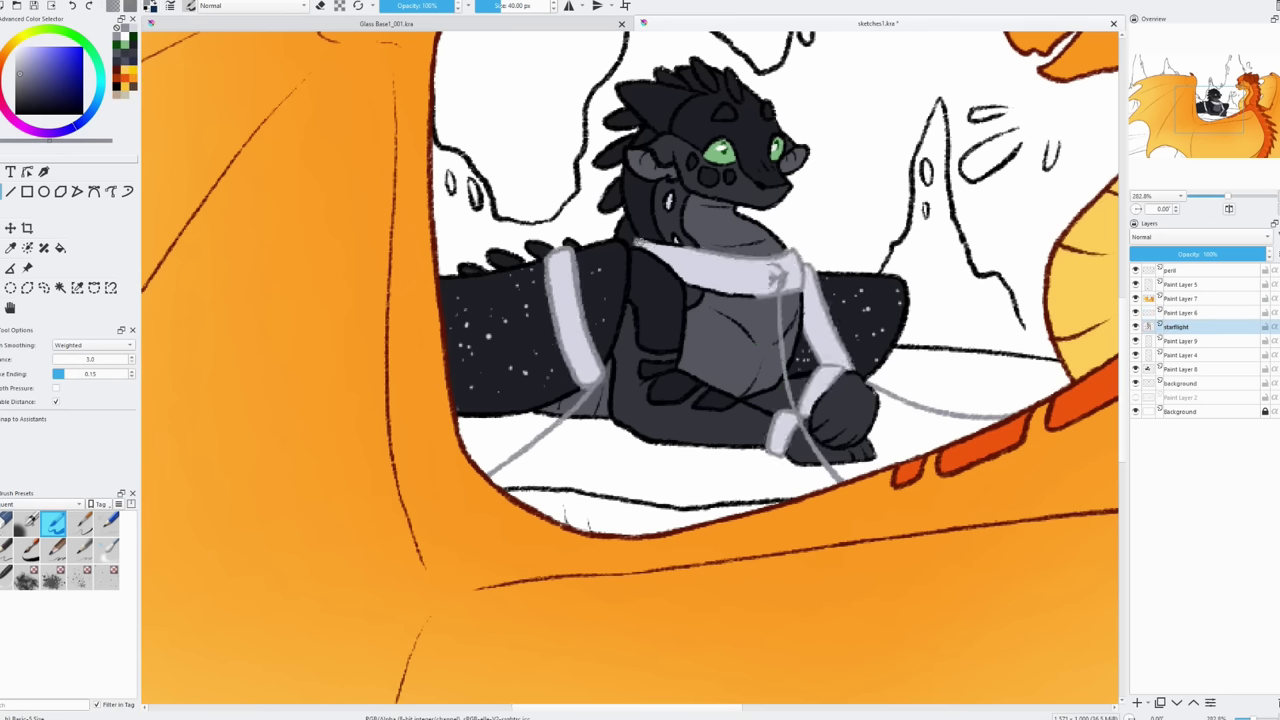
Paint near-white diagonal highlights across the small dragon's neck, wing and wrist bandages on Paint Layer 8.
left_click(721, 273)
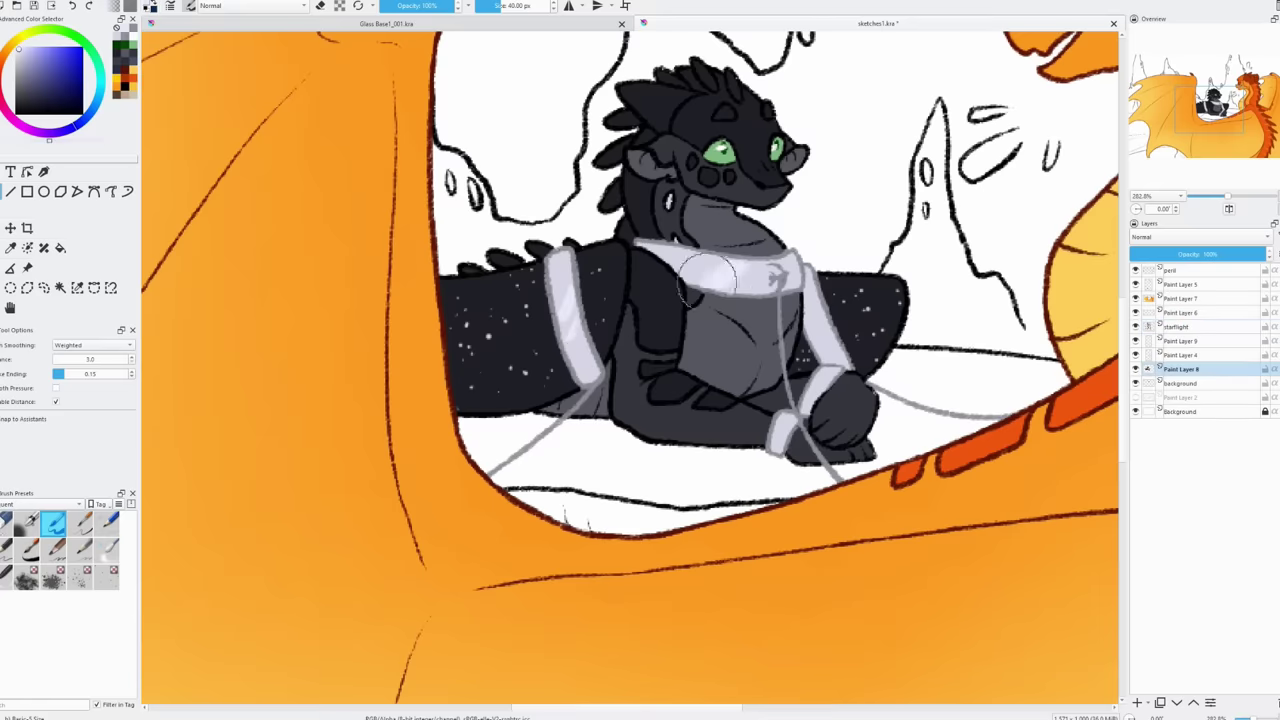
left_click_drag(772, 416, 821, 404)
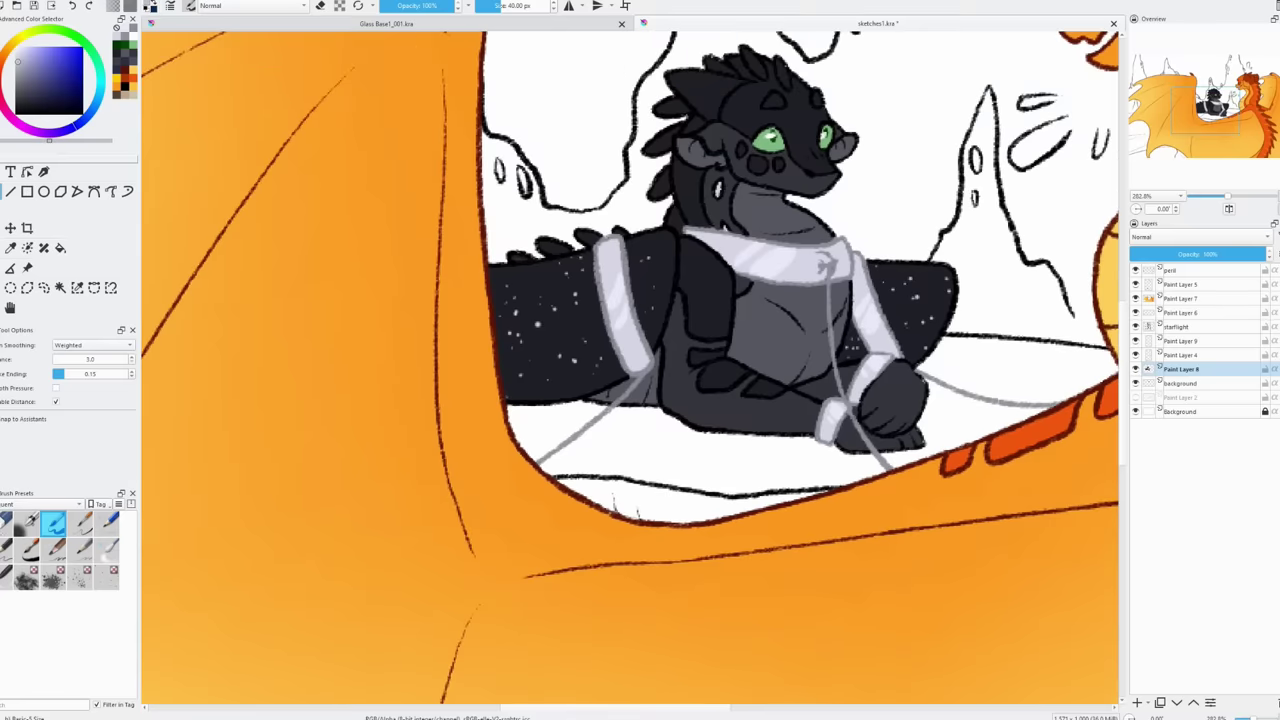
left_click(575, 420)
scroll(970, 347, "up", 2)
scroll(970, 347, "down", 6)
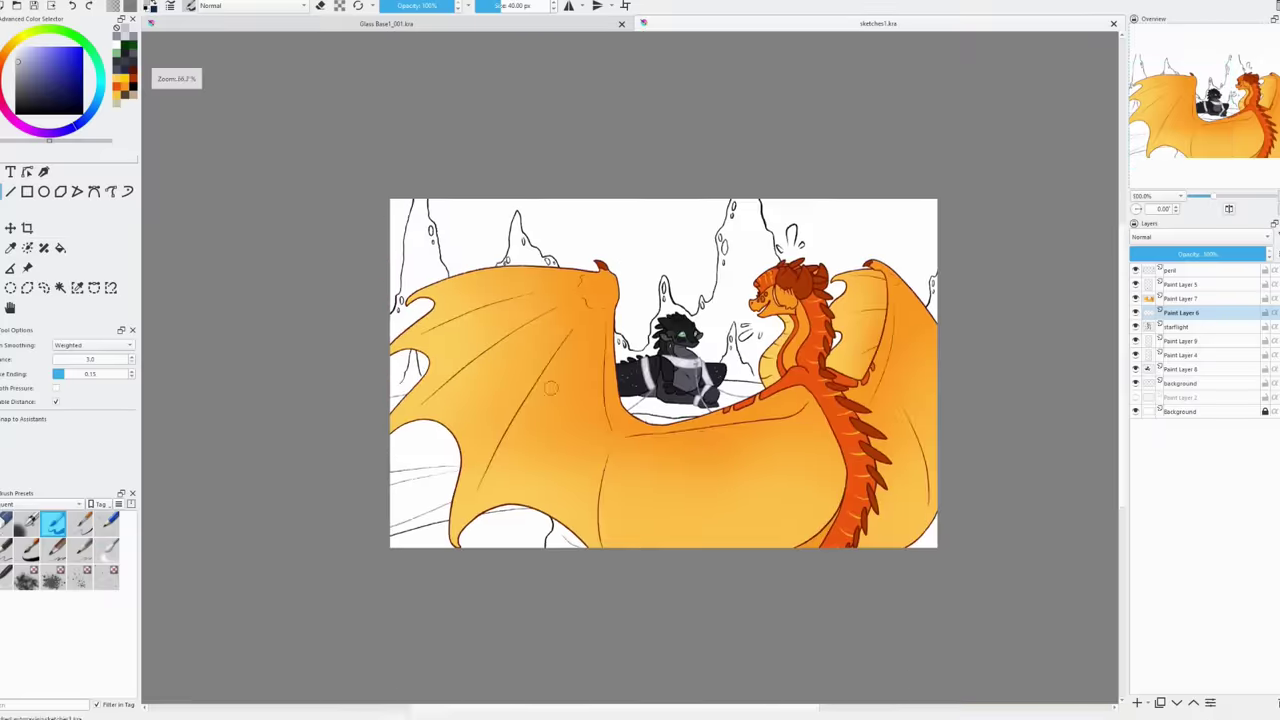
Replace Paint Layer 2 with a new layer beneath the background line art and fill the ground around the small dragon greyish tan.
scroll(630, 396, "up", 2)
key("Page_Down")
key("Page_Down")
key("Page_Down")
key("Page_Down")
key("Page_Down")
key("Page_Down")
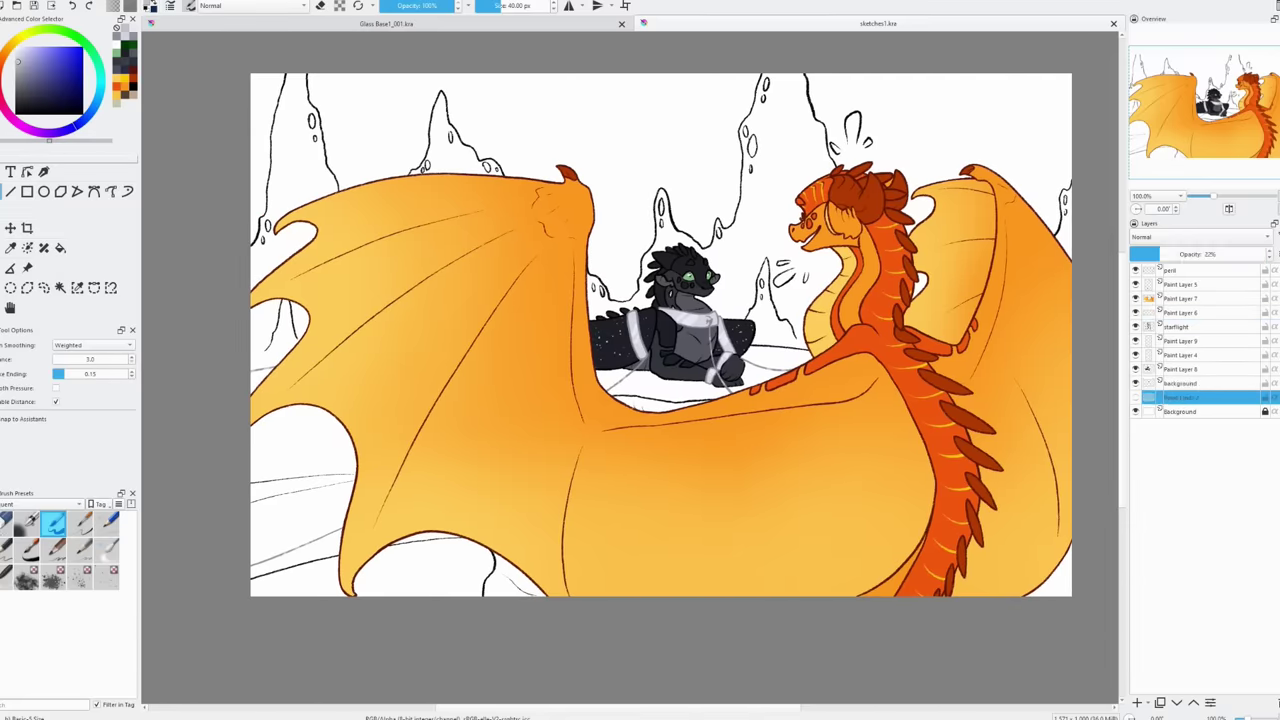
key("Insert")
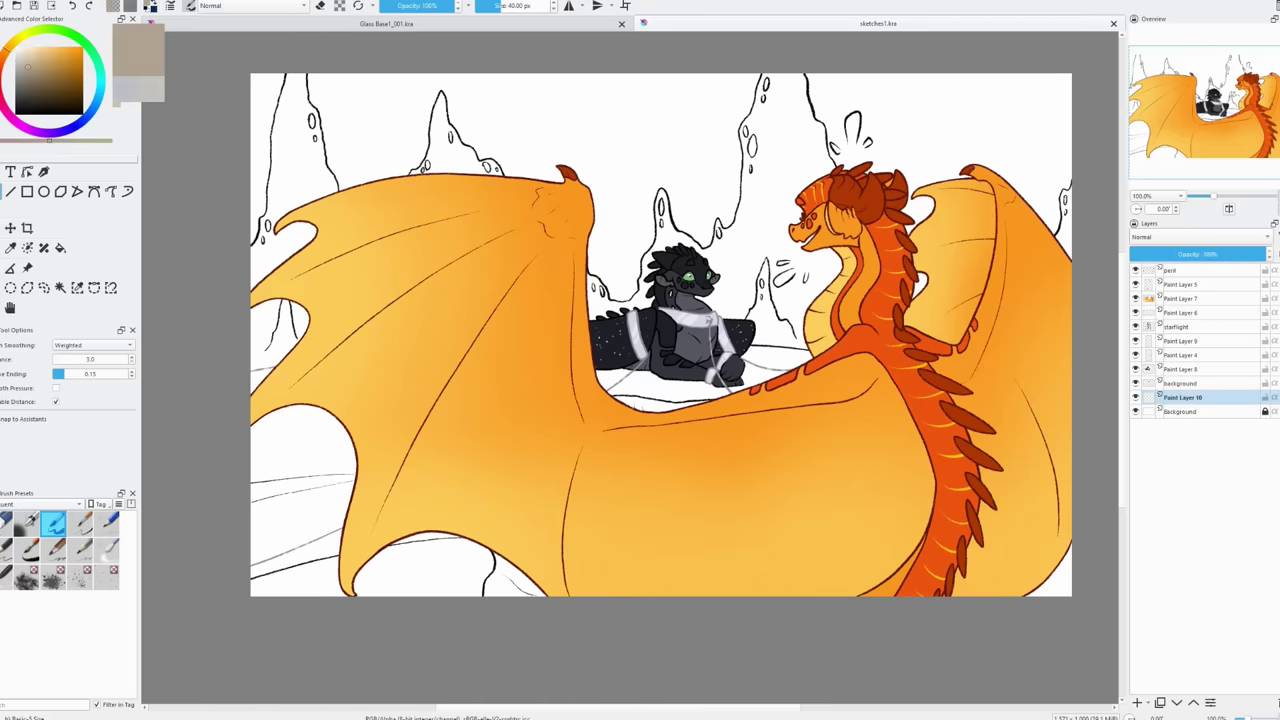
key("f")
left_click(1135, 312)
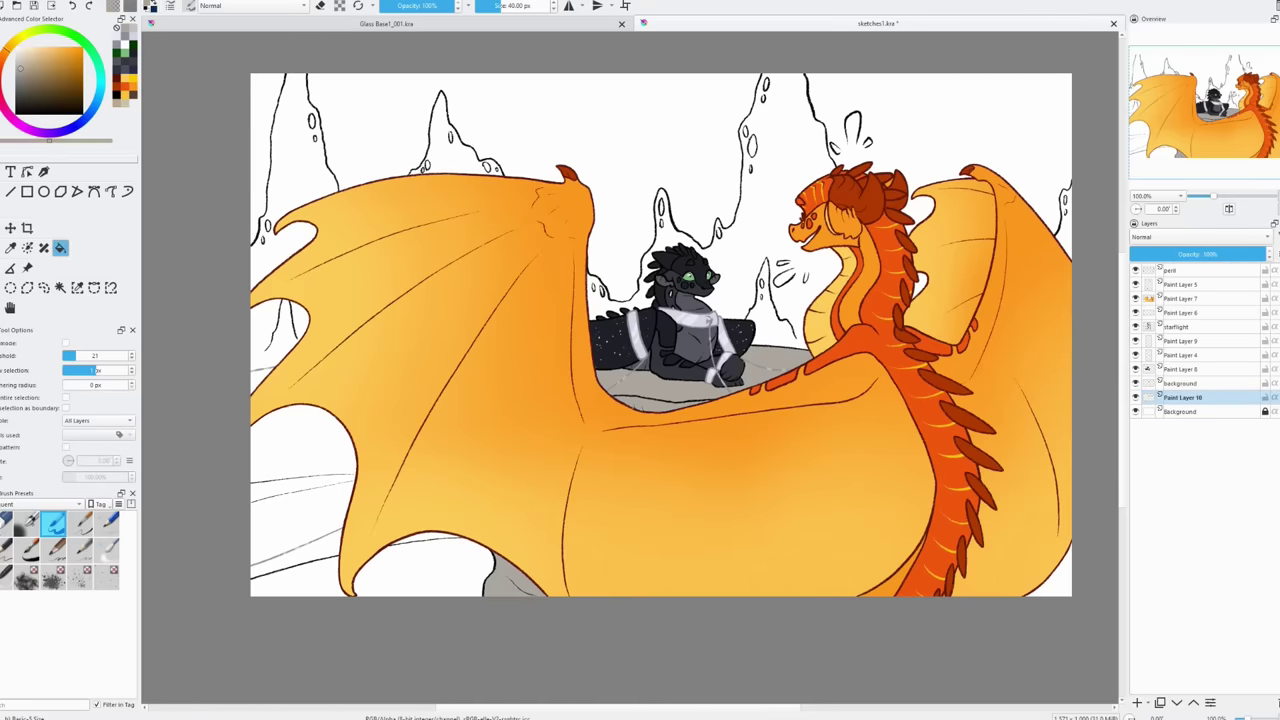
Fill the foreground beneath the large dragon's wings pale beige and the rock slope beside its left wing taupe.
key("b")
key("f")
left_click(420, 568)
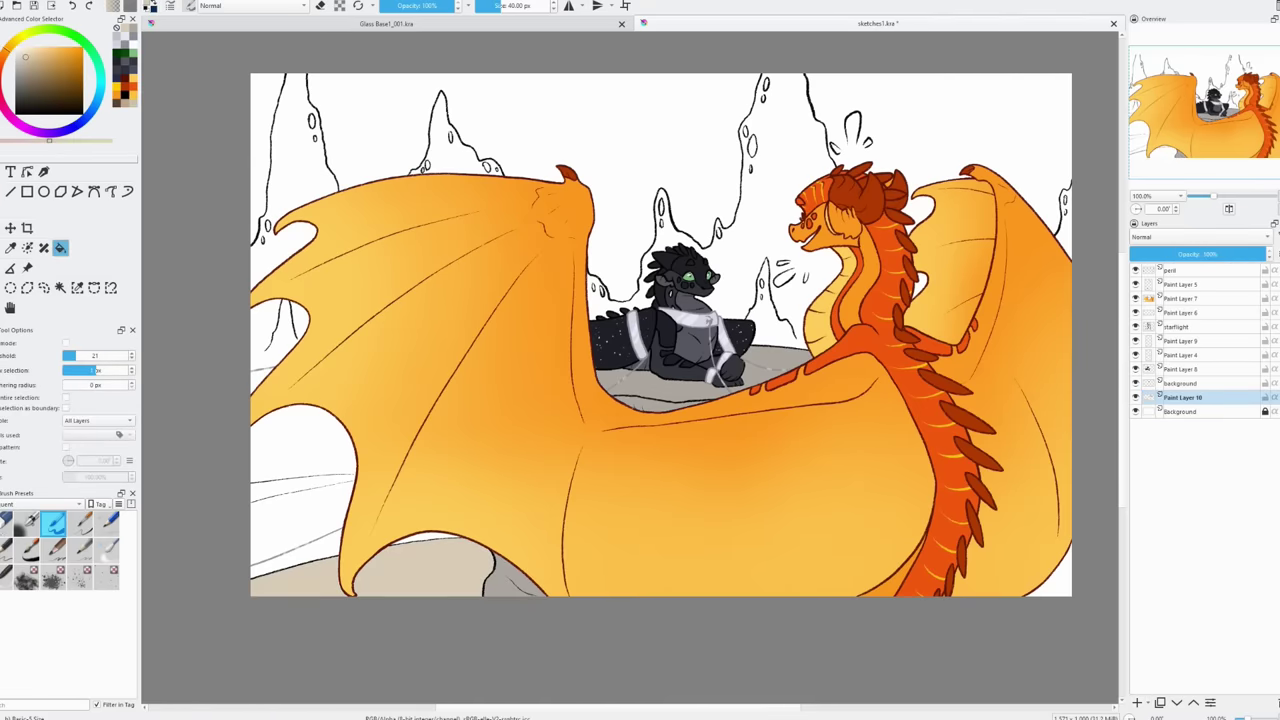
left_click(300, 490)
key("b")
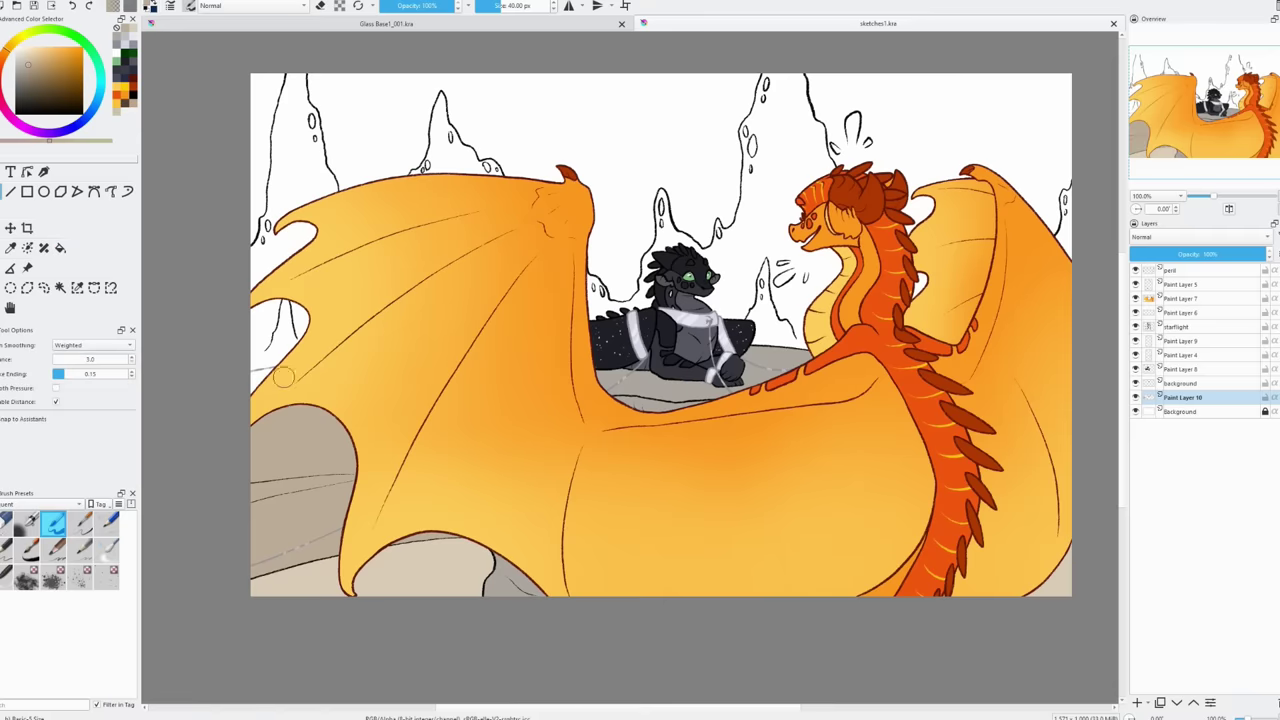
Fill all the rock spires behind both dragons with a flat greyish brown.
key("f")
left_click(285, 180)
left_click(280, 330)
left_click(450, 140)
left_click(700, 200)
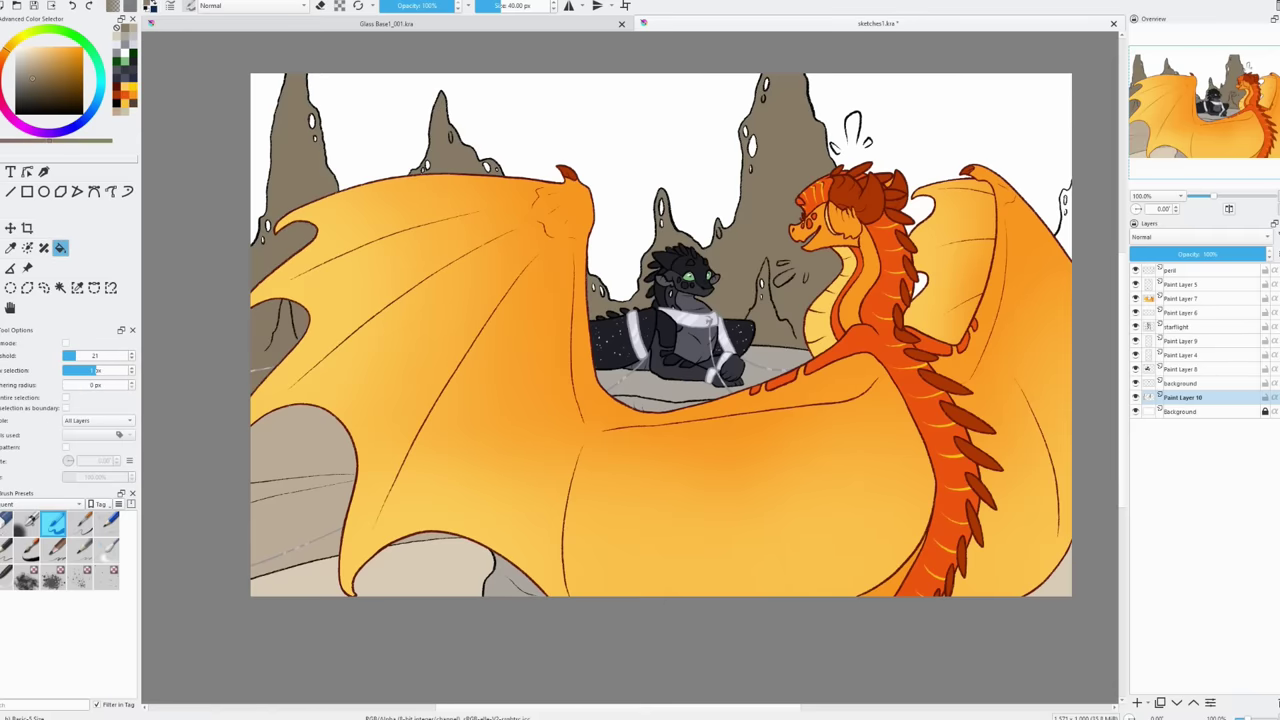
left_click(1063, 225)
key("b")
key("e")
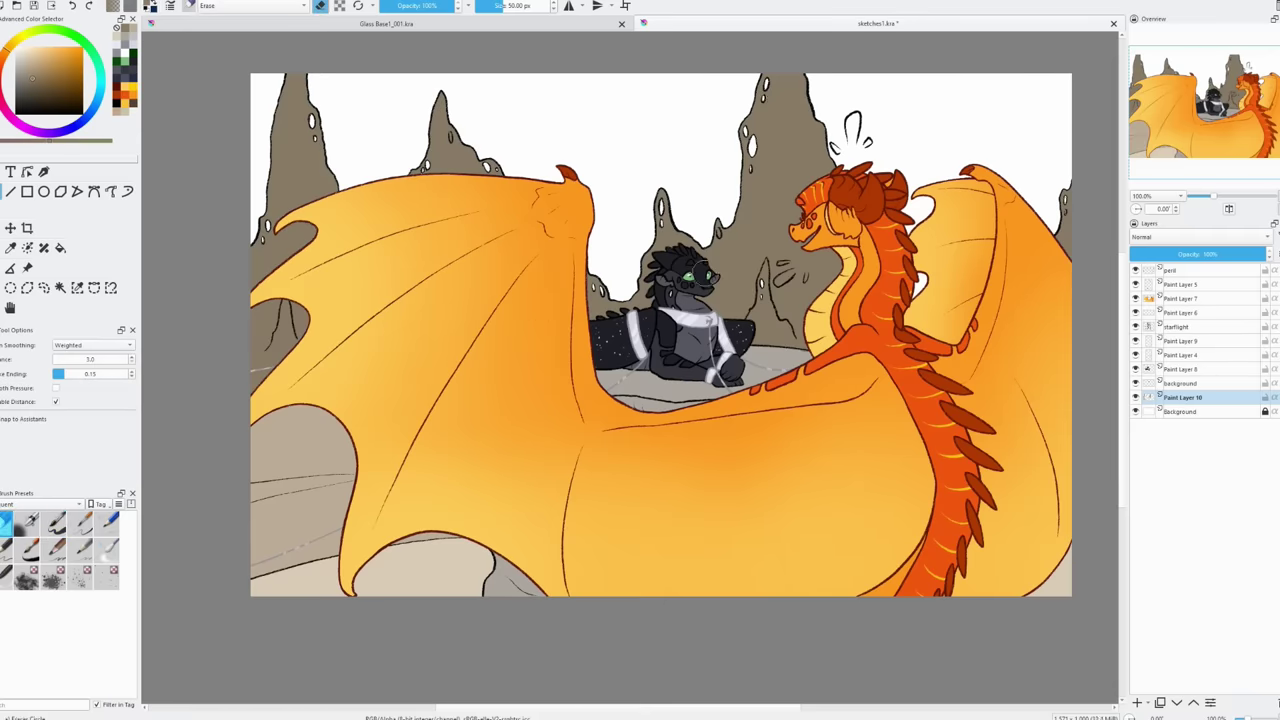
key("e")
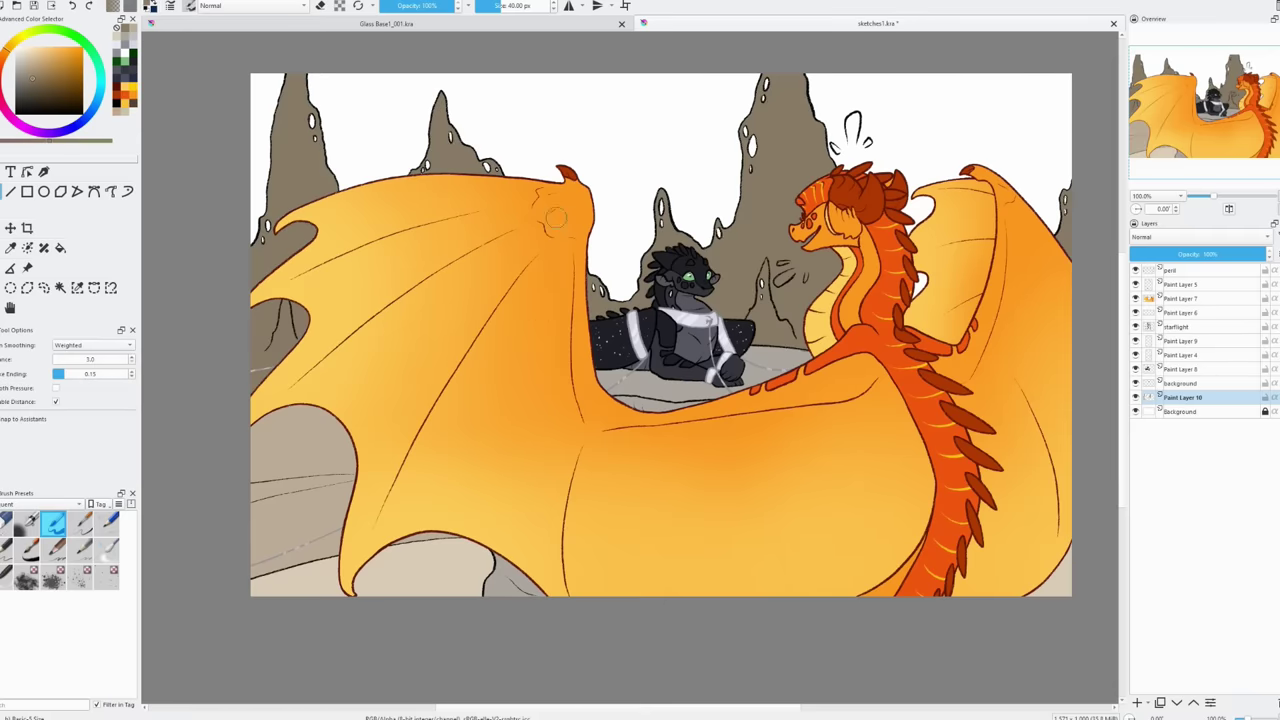
Add two paint layers above the background flats and try rough strokes across the rocks and ground.
left_click(1185, 397)
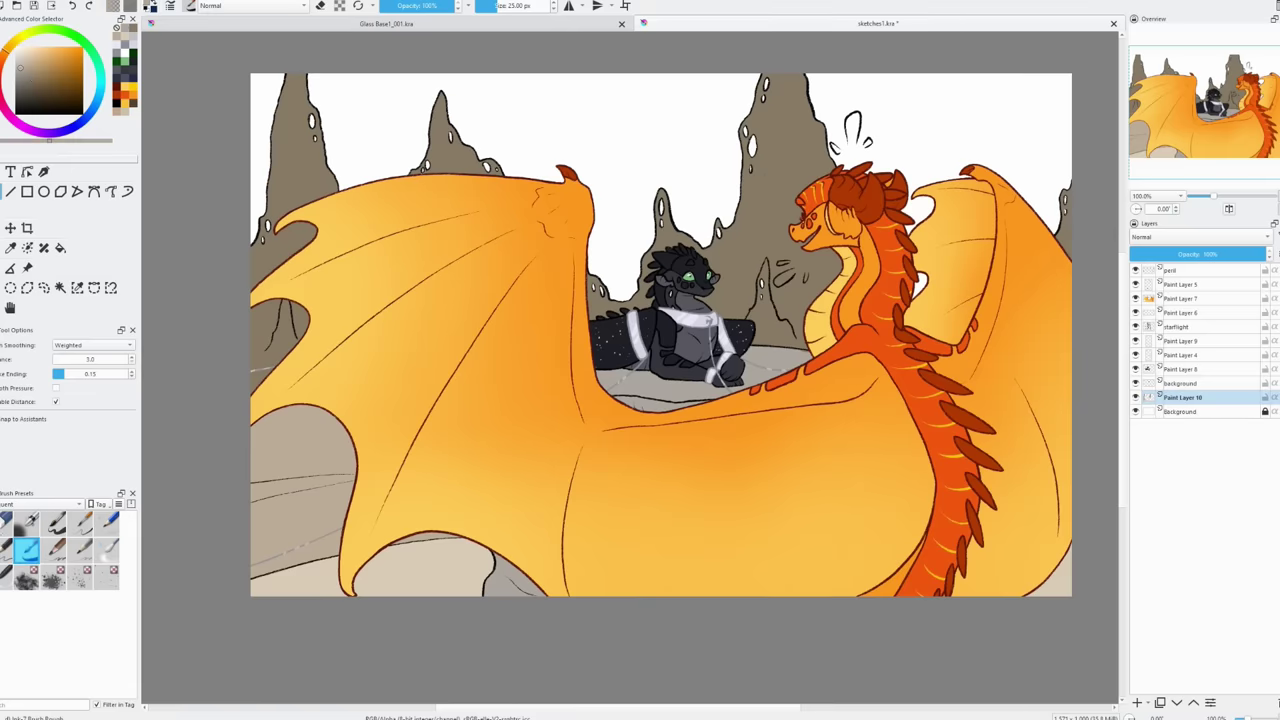
key("Insert")
left_click_drag(975, 365, 1060, 565)
key("ctrl+z")
left_click_drag(260, 410, 350, 560)
key("ctrl+z")
left_click_drag(420, 230, 350, 430)
key("ctrl+z")
key("Insert")
left_click_drag(770, 400, 970, 290)
key("ctrl+z")
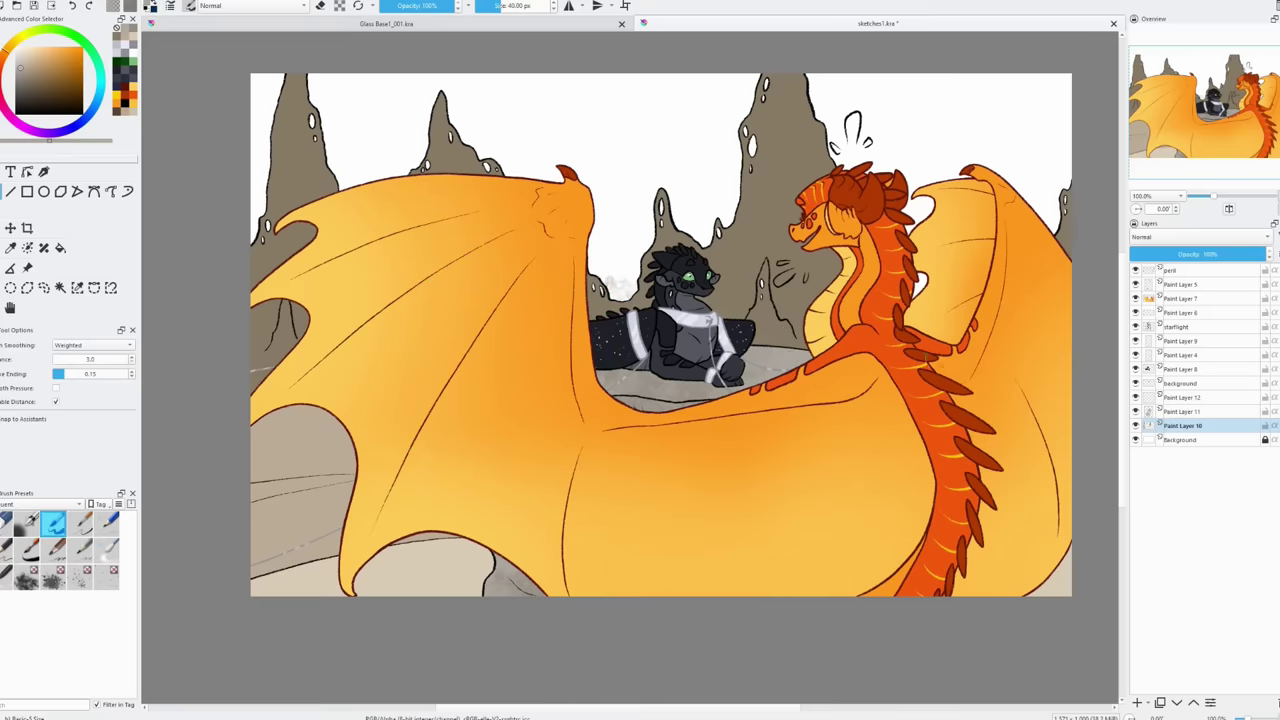
Choose the texture brush and select the rock and ground areas on Paint Layer 10 by contiguous colour.
left_click(1182, 397)
left_click(60, 287)
left_click(1182, 411)
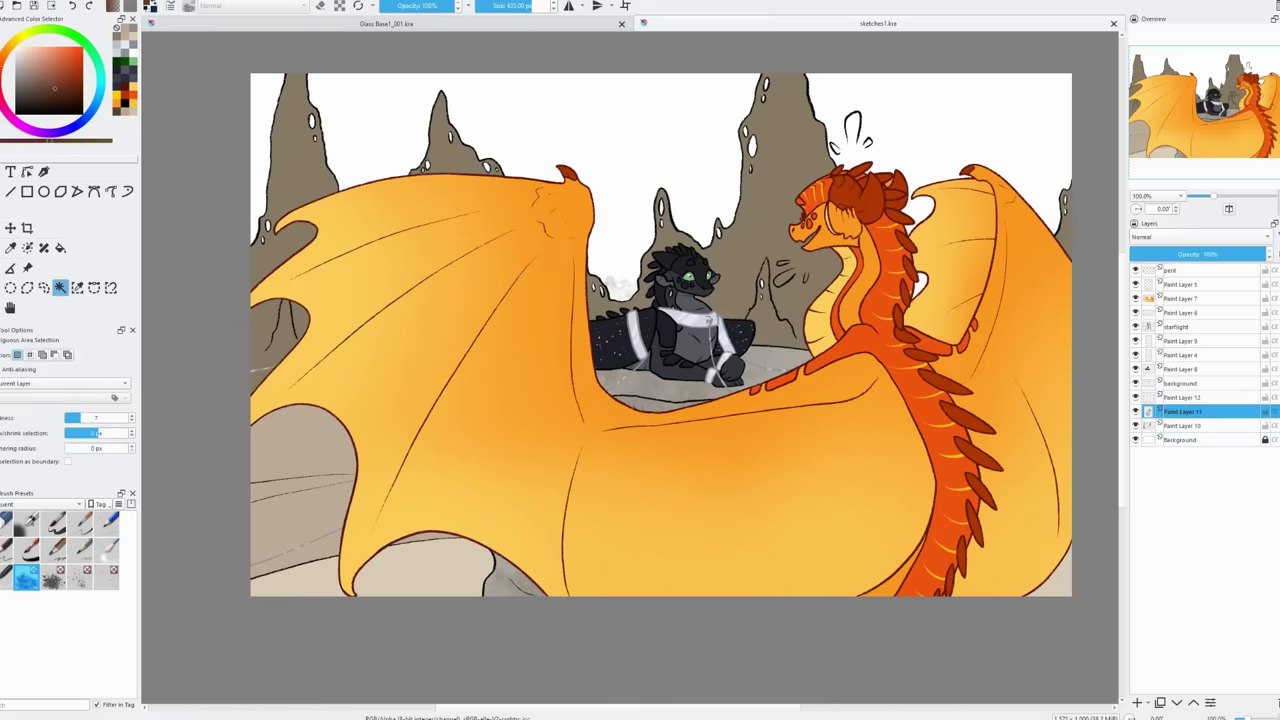
left_click(6, 518)
left_click(27, 577)
left_click(60, 287)
left_click(1182, 425)
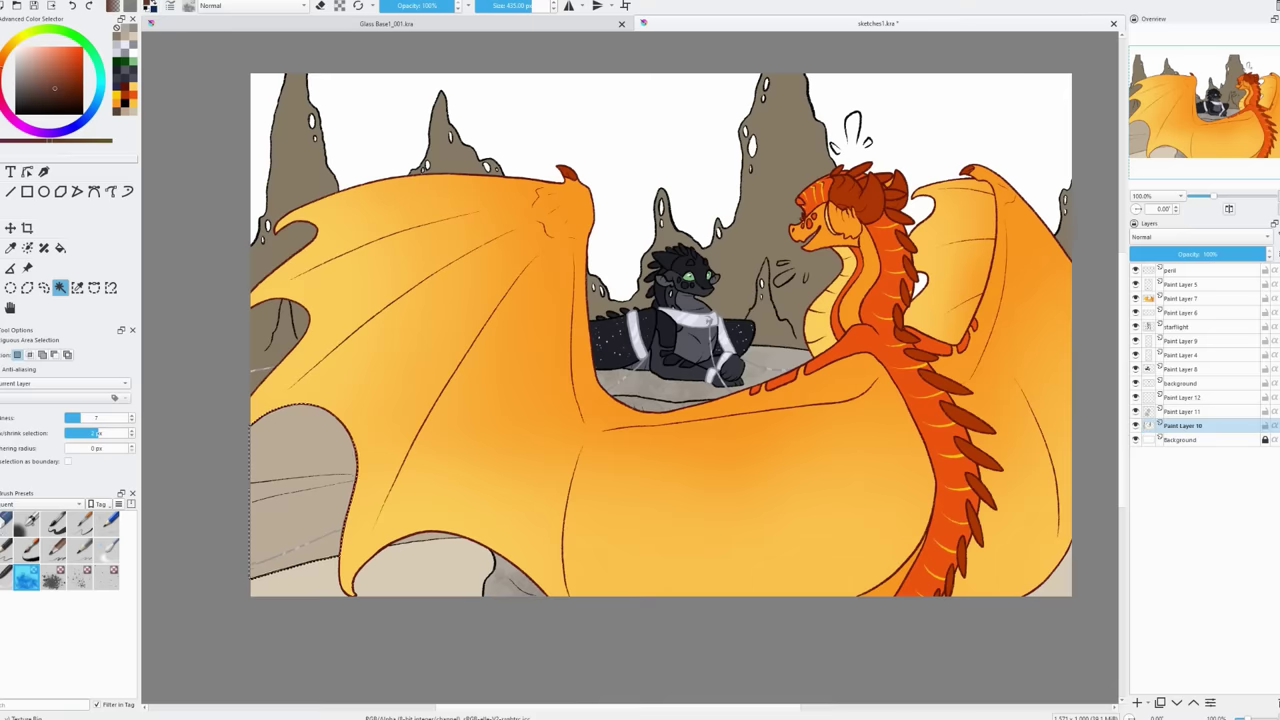
type("0")
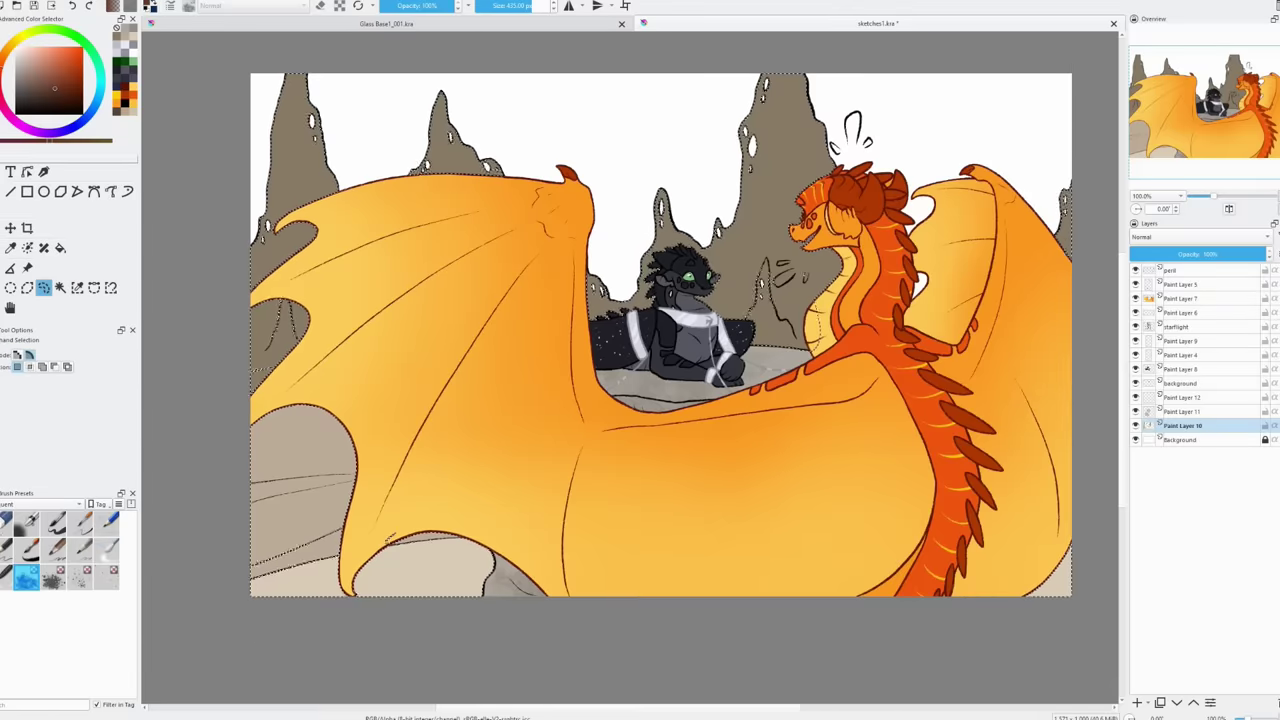
Paint mottled dark brown texture over the spires and ground on Paint Layer 12, and set that layer to Overlay at 70% opacity.
type("b")
left_click(1182, 397)
left_click_drag(300, 150, 780, 160)
mouse_move(280, 450)
left_mouse_down()
mouse_move(420, 560)
mouse_move(380, 520)
left_mouse_up()
key("ctrl+shift+a")
left_click_drag(620, 120, 800, 300)
left_click_drag(280, 120, 330, 480)
mouse_move(300, 250)
left_mouse_down()
mouse_move(400, 125)
mouse_move(720, 220)
left_mouse_up()
left_click_drag(290, 110, 440, 200)
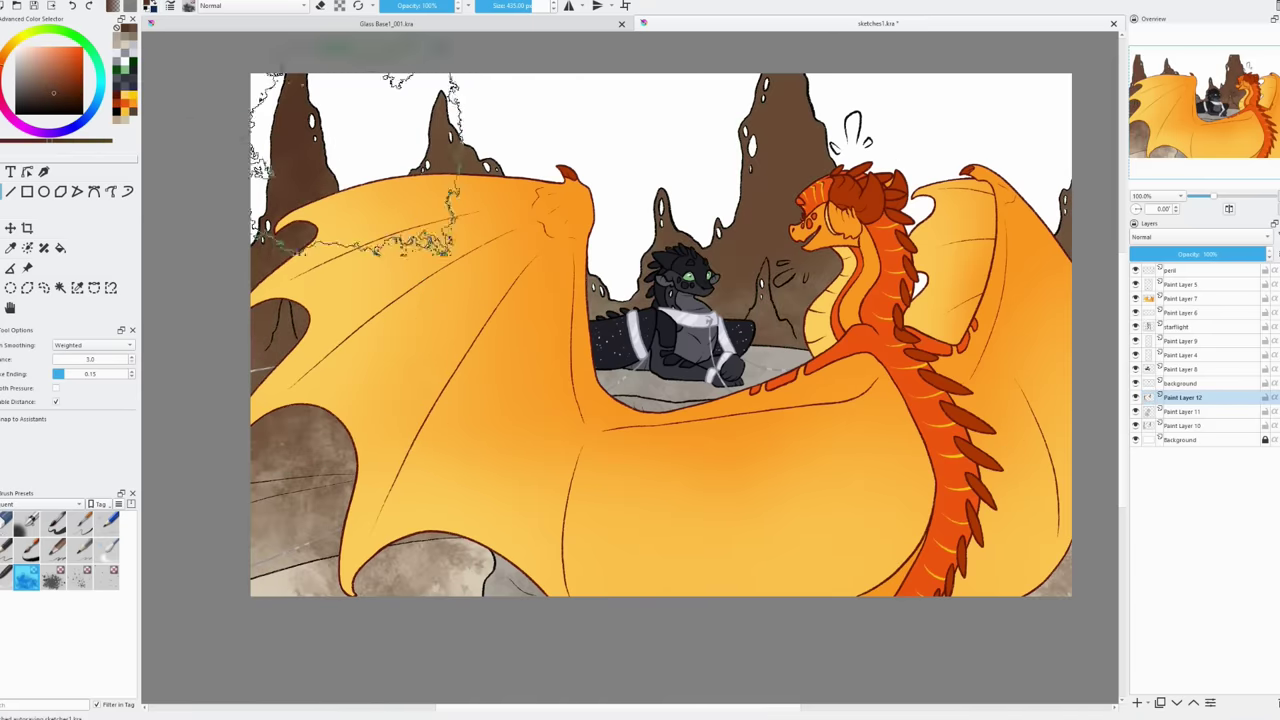
left_click_drag(760, 120, 315, 570)
left_click(54, 549)
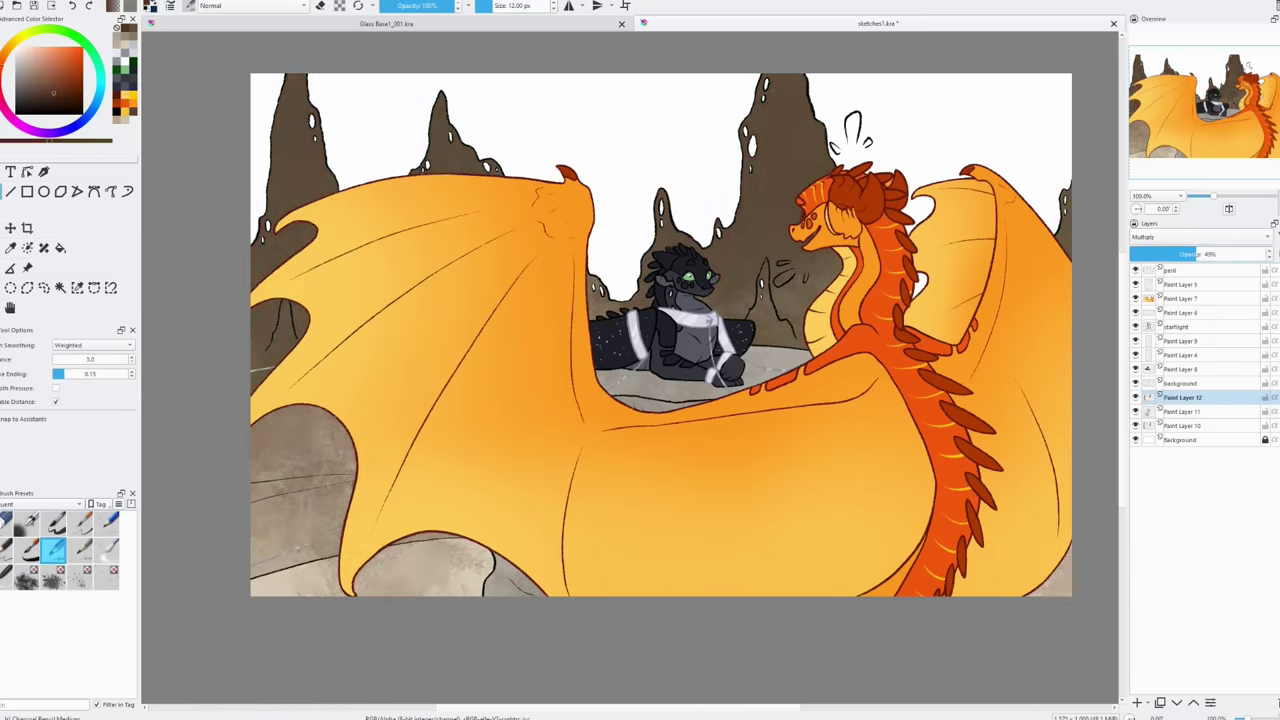
key("alt+shift+o")
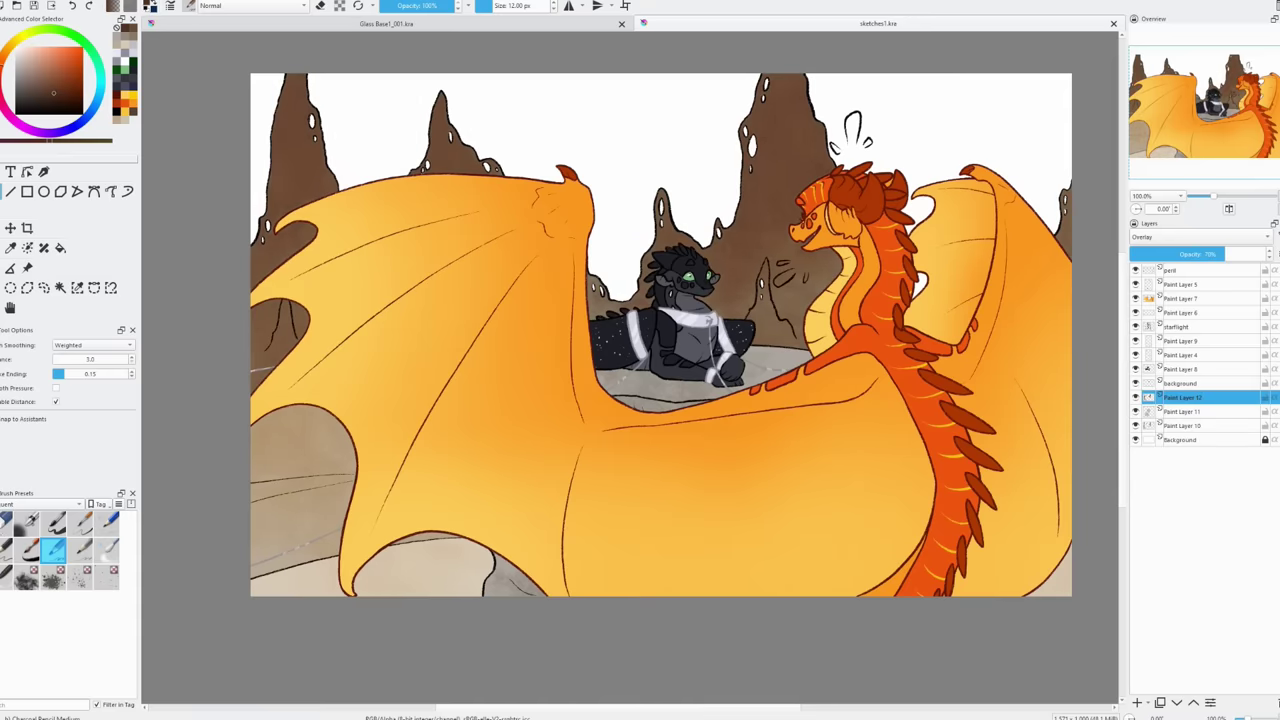
Add a layer directly above the locked Background layer and paint the whole sky pale turquoise.
key("Page_Down")
key("Page_Down")
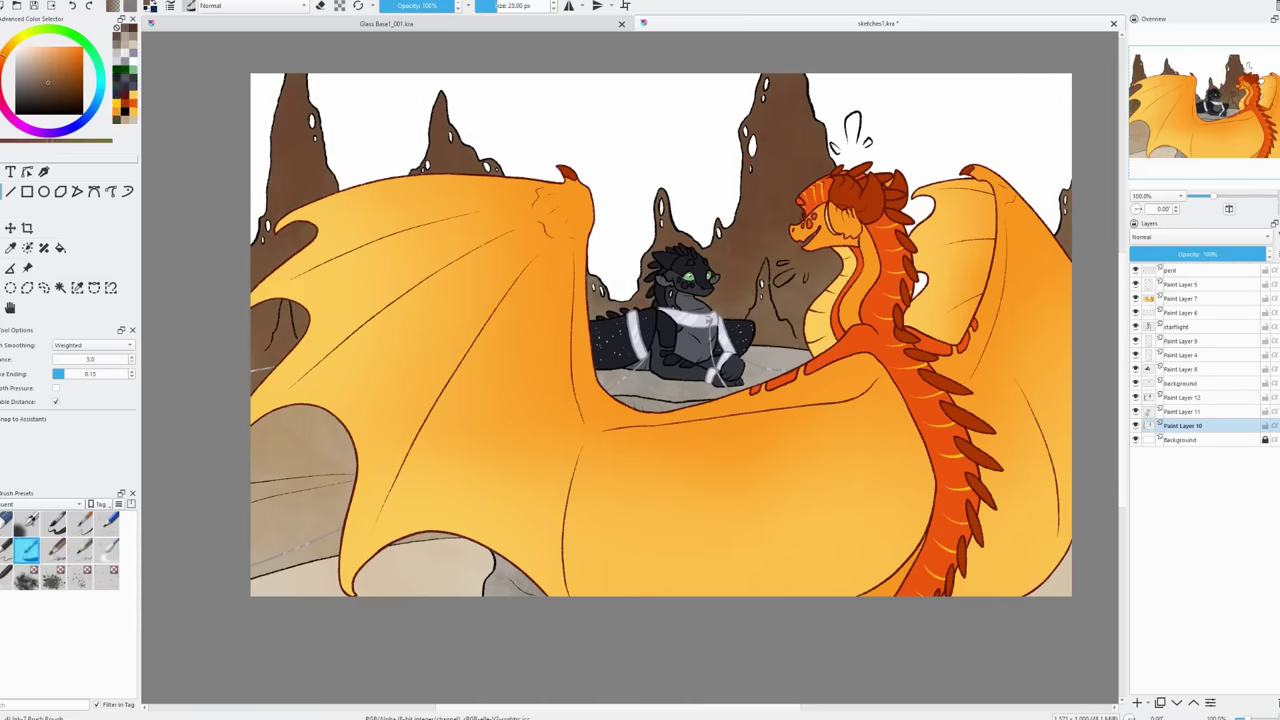
key("Insert")
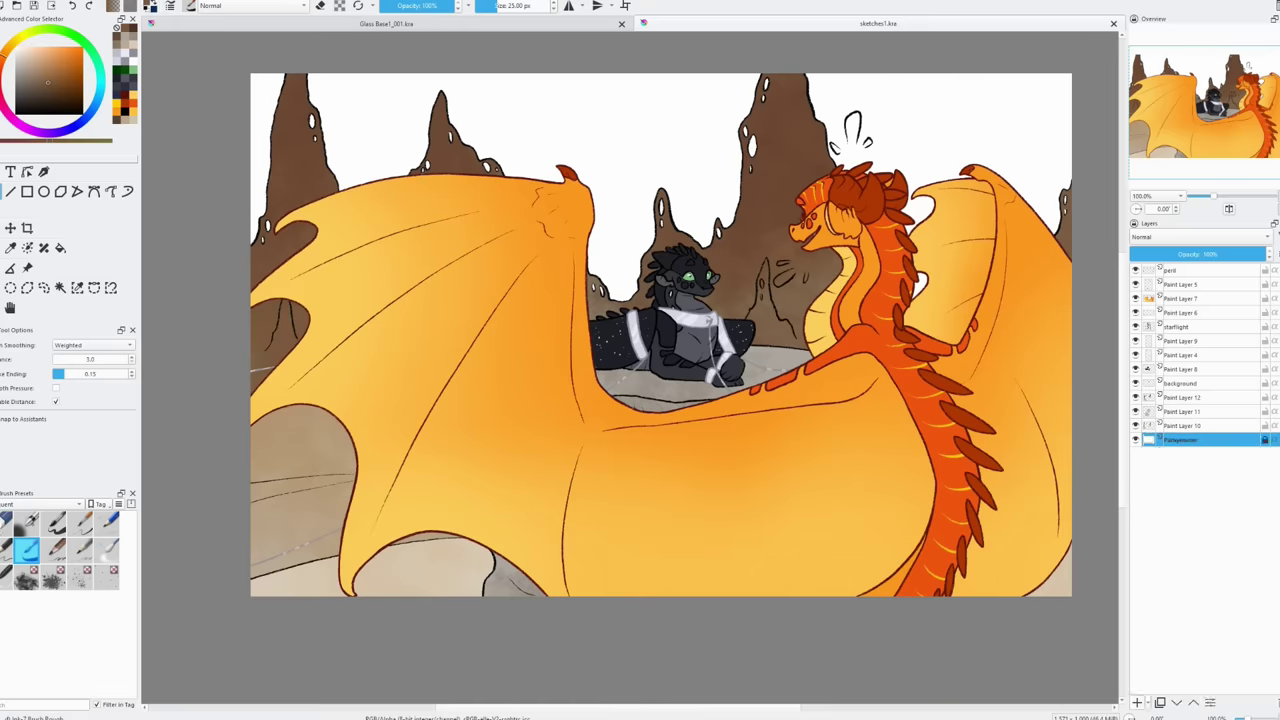
left_click(31, 52)
key("slash")
left_click_drag(290, 110, 986, 171)
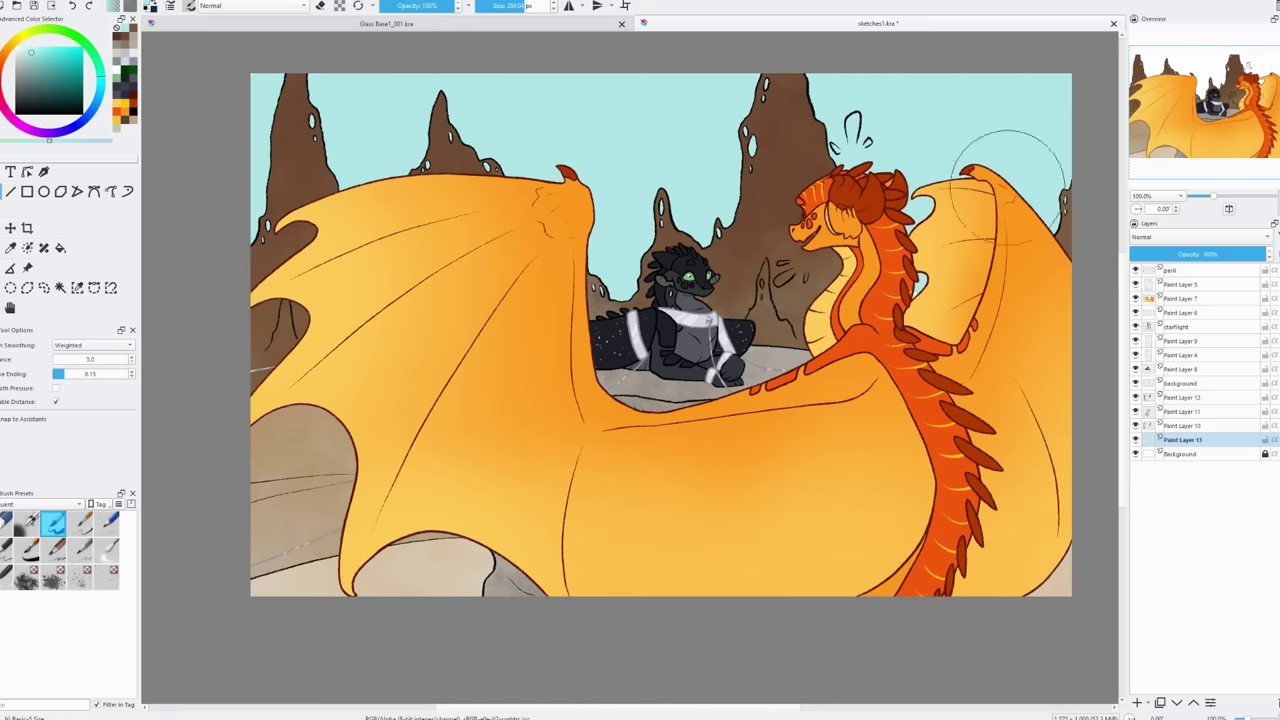
Recolour the emphasis marks near the large dragon's head white and the background line art reddish brown.
key("r")
left_click(800, 190)
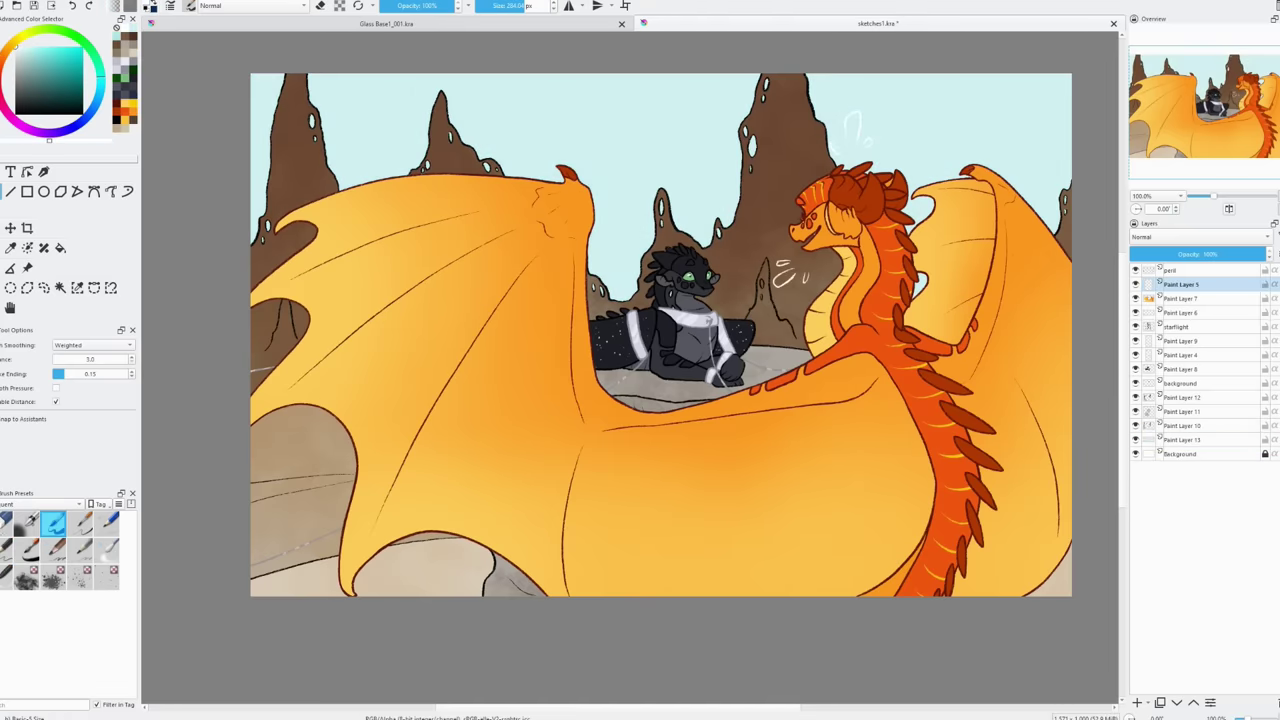
left_click(1182, 439)
key("r")
left_click(318, 219)
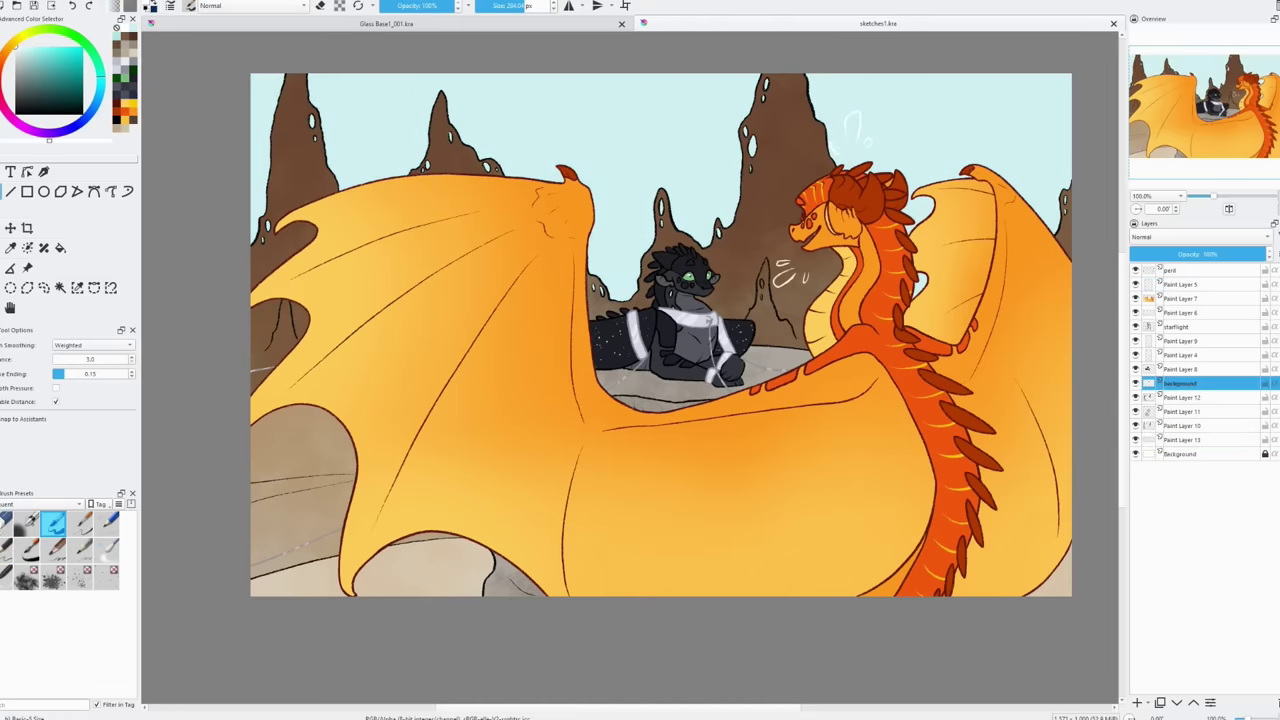
left_click(318, 219, "ctrl")
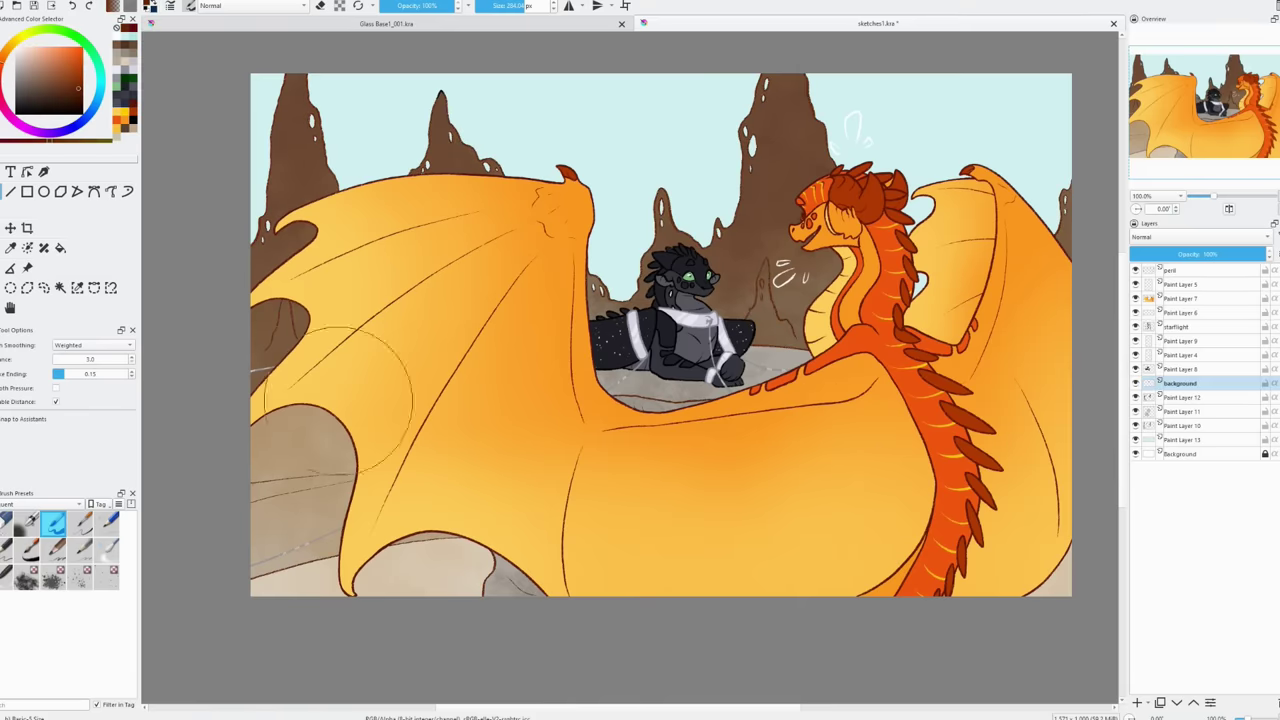
left_click(596, 518, "ctrl")
Repaint the sky pale cream yellow on Paint Layer 13 and airbrush a soft pale blue area towards the horizon.
key("Page_Down")
key("Page_Down")
key("Page_Down")
key("Page_Down")
key("l")
key("l")
key("l")
key("l")
key("l")
key("l")
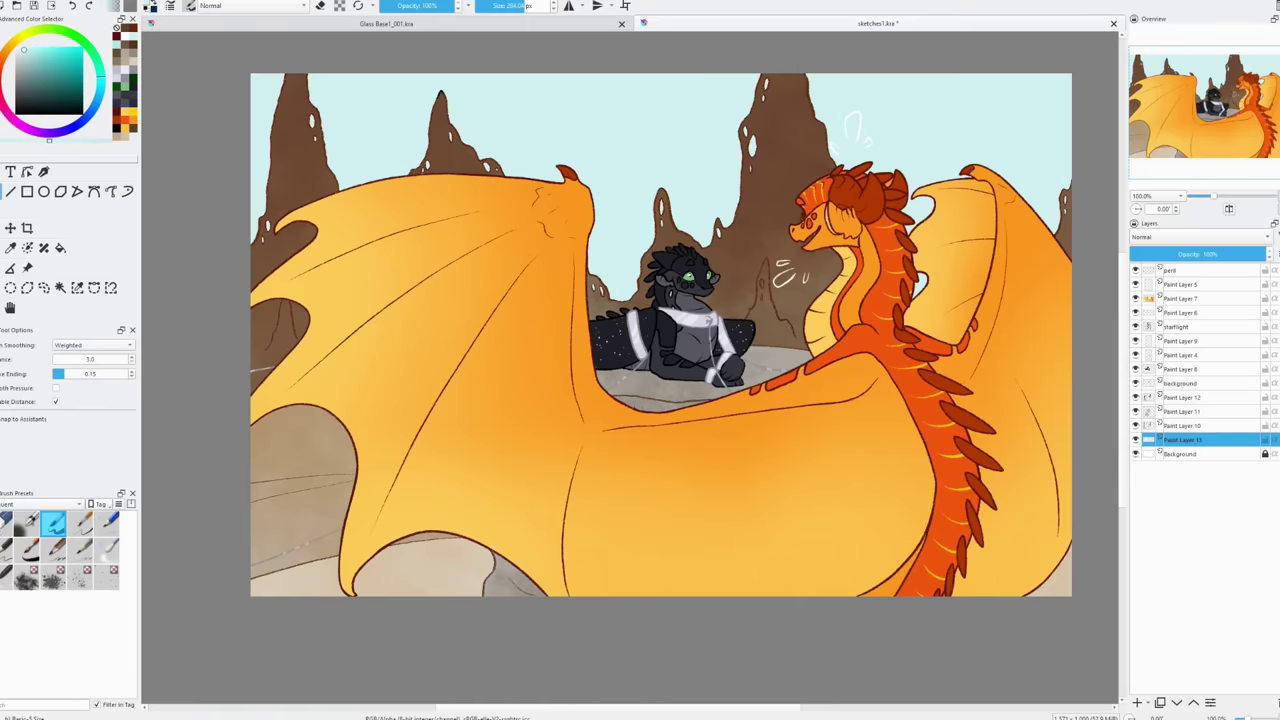
key("shift+BackSpace")
key("/")
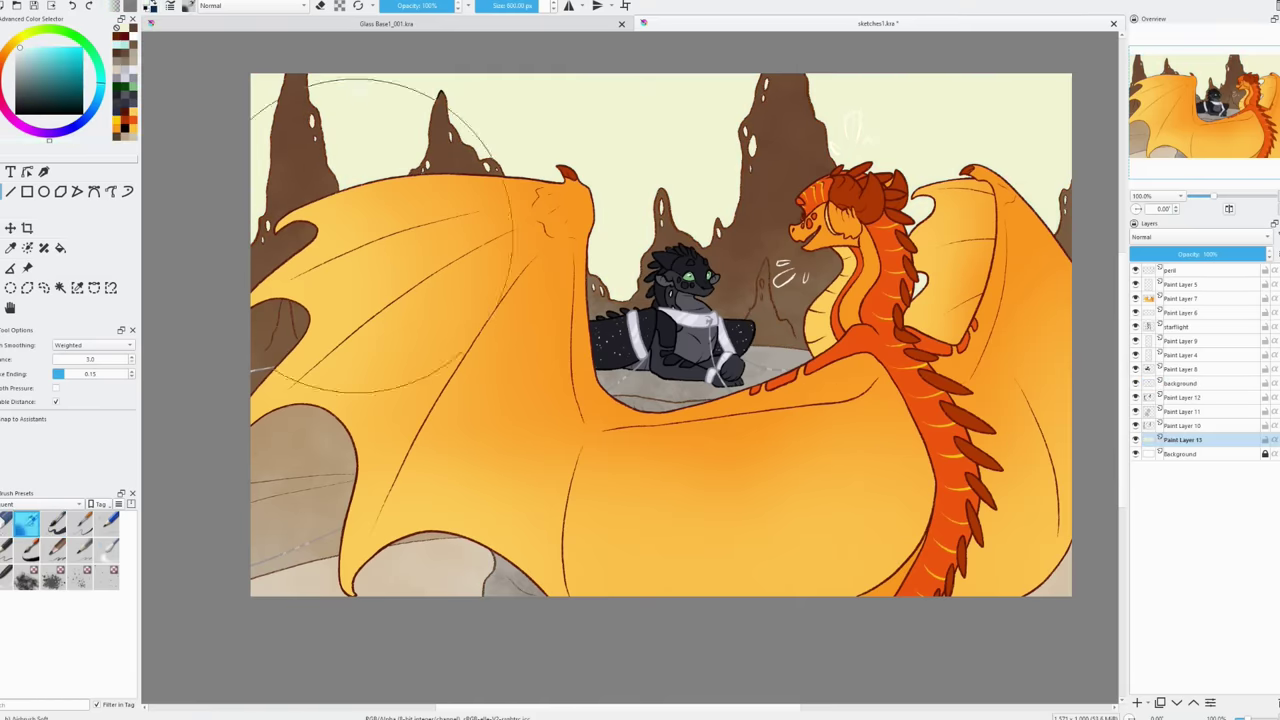
left_click_drag(626, 177, 914, 134)
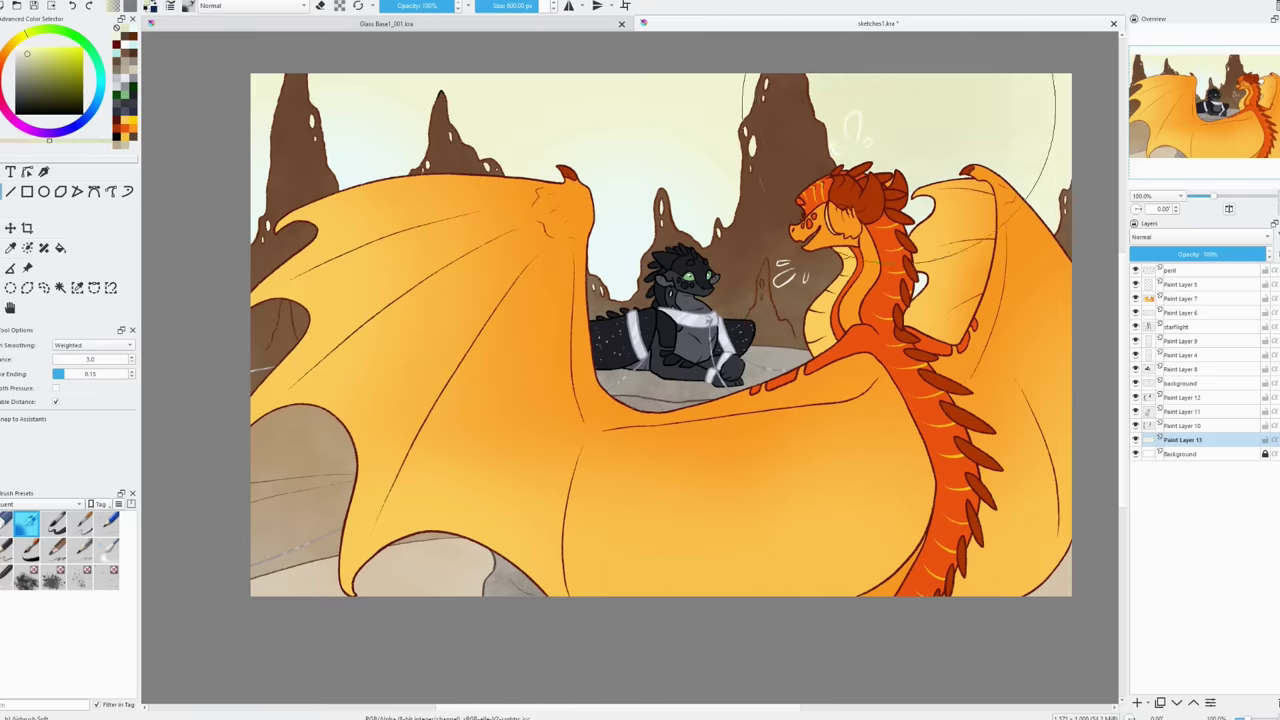
Add a layer above the sky and paint a round white sun above the large dragon's head.
key("/")
left_click(887, 92)
key("ctrl+z")
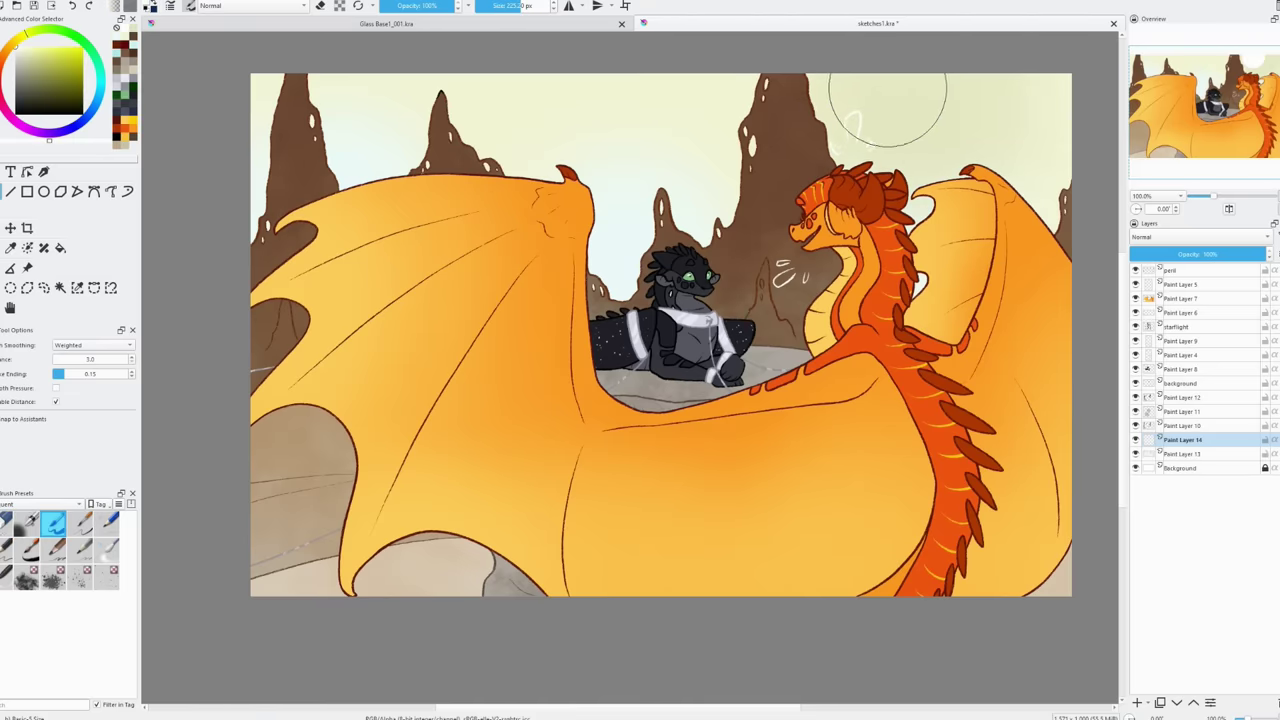
left_click(887, 100)
Move and rotate the emphasis marks above the large dragon's head on Paint Layer 5 so they clear the sun.
left_click(1180, 284)
left_click(43, 287)
key("ctrl+t")
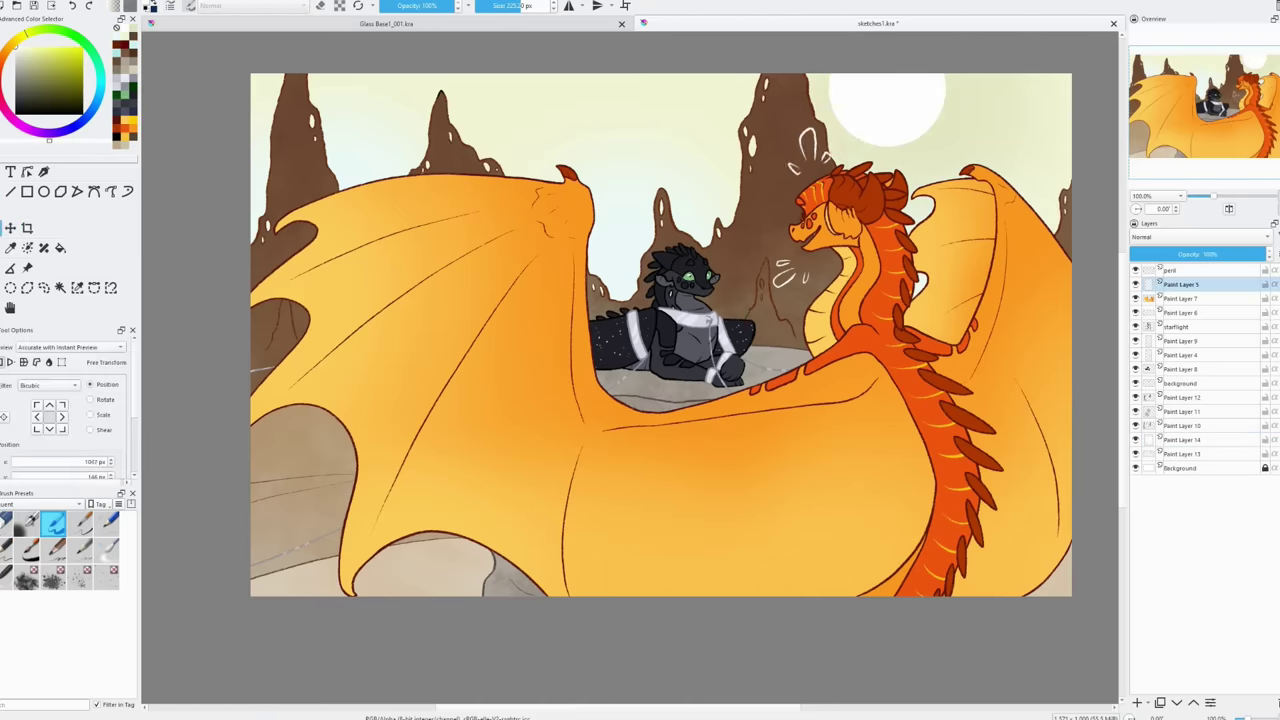
key("b")
left_click(1182, 439)
left_click(1182, 453)
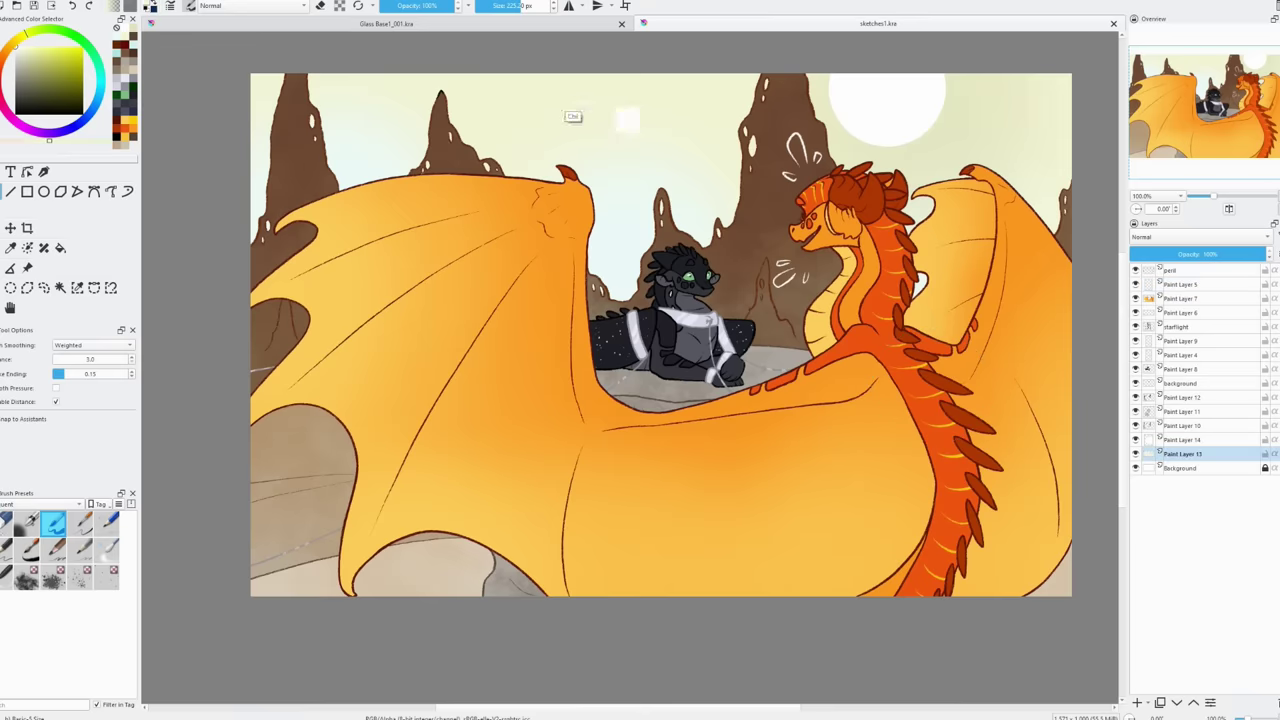
key("/")
key("minus")
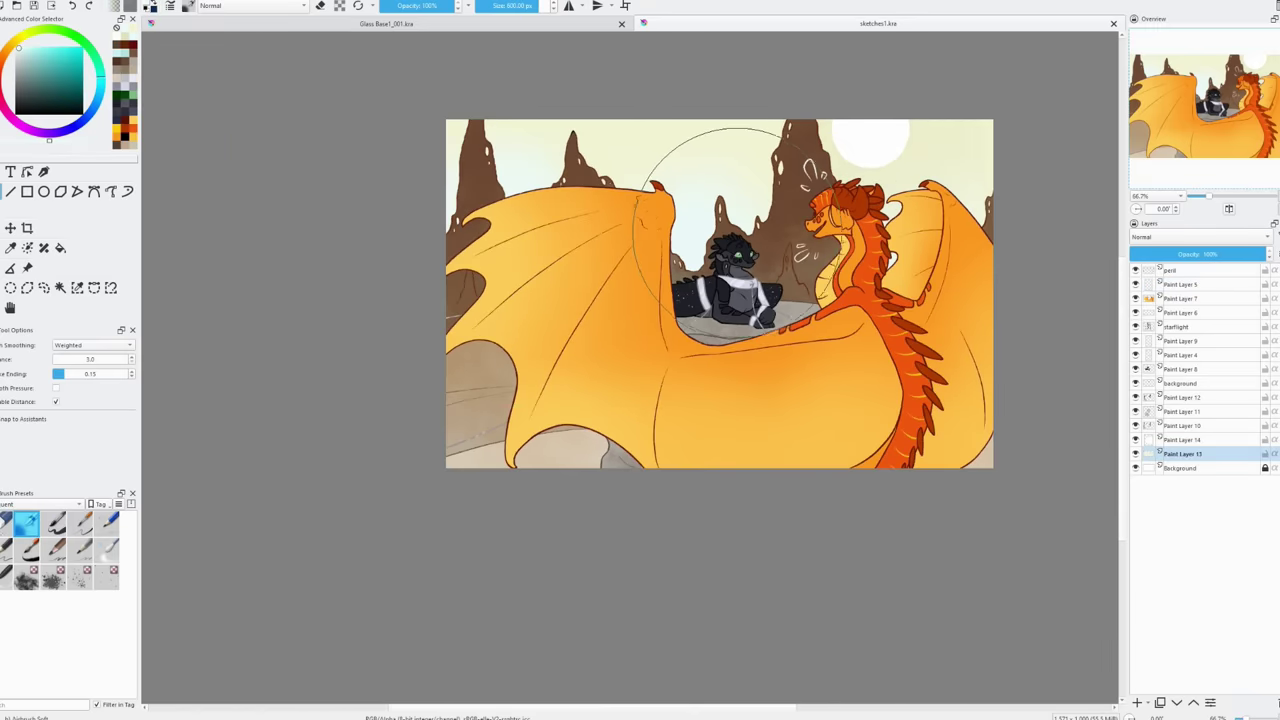
Add a shading layer above Paint Layer 7 and set it to Multiply at 37% opacity.
left_click(26, 548)
left_click(1182, 270)
left_click(60, 287)
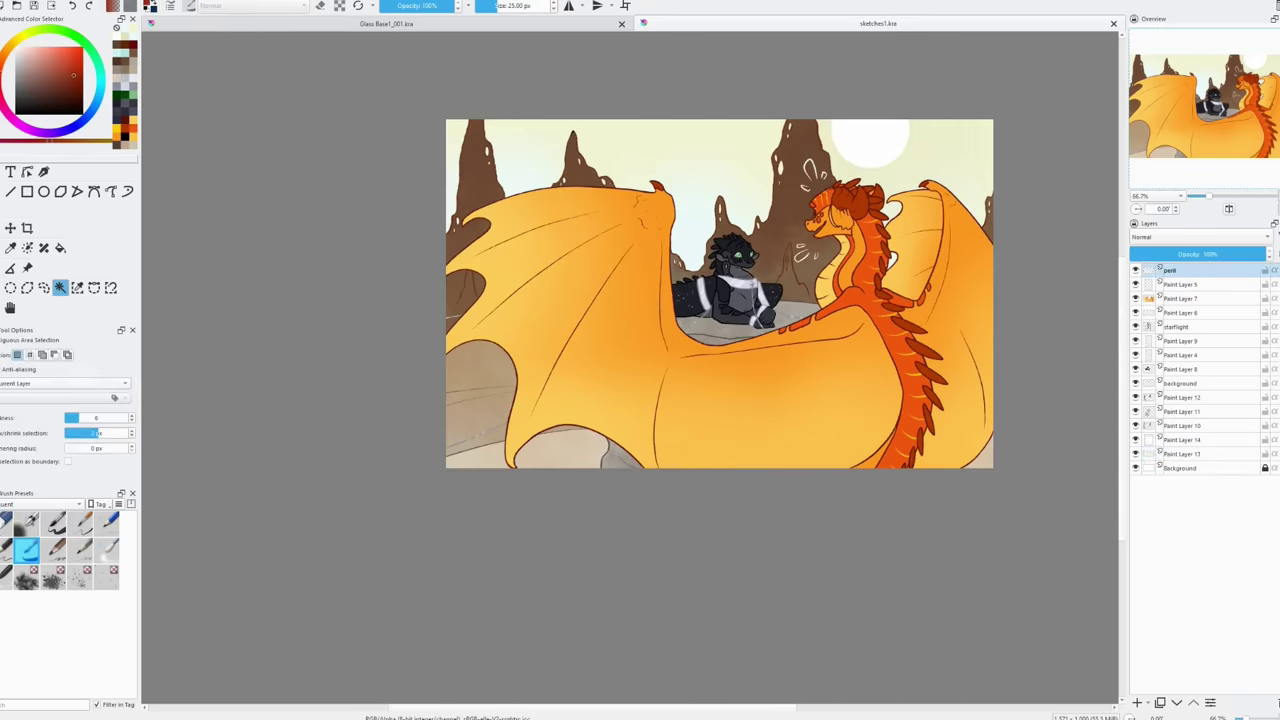
scroll(915, 207, "up", 3)
key("b")
key("Insert")
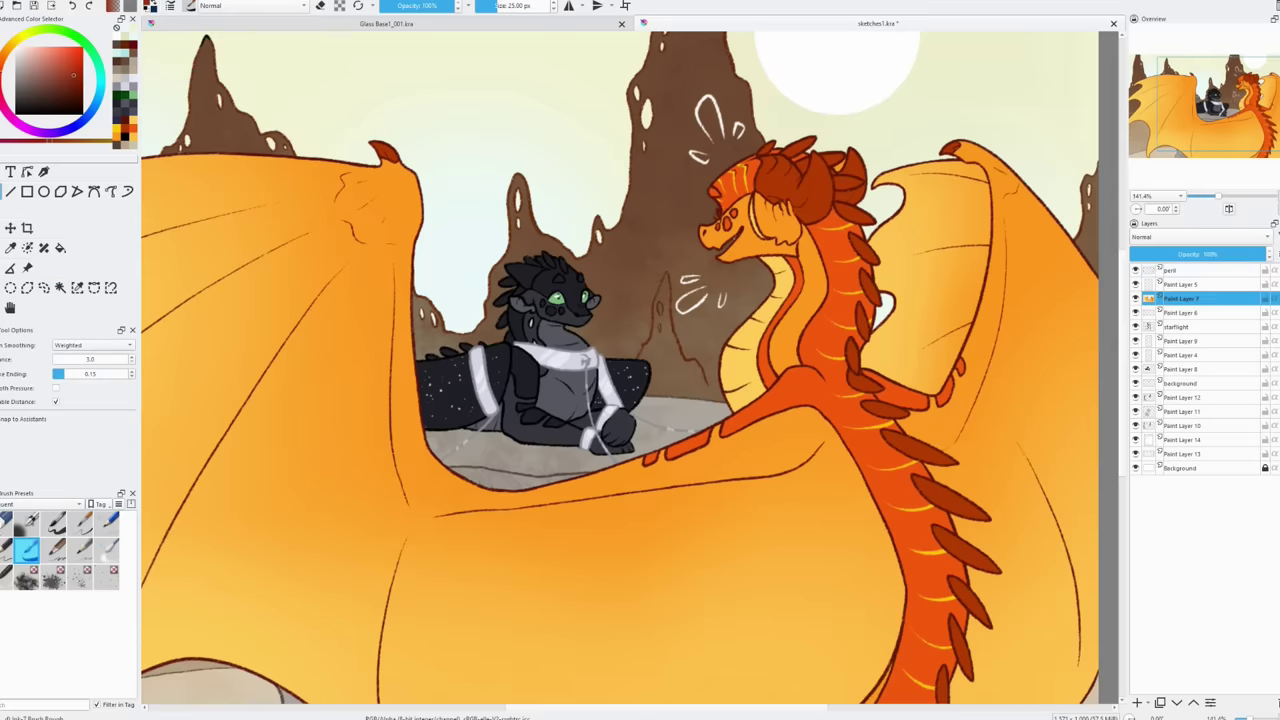
scroll(833, 201, "up", 2)
left_click(1198, 237)
left_click(1170, 260)
left_click(1181, 254)
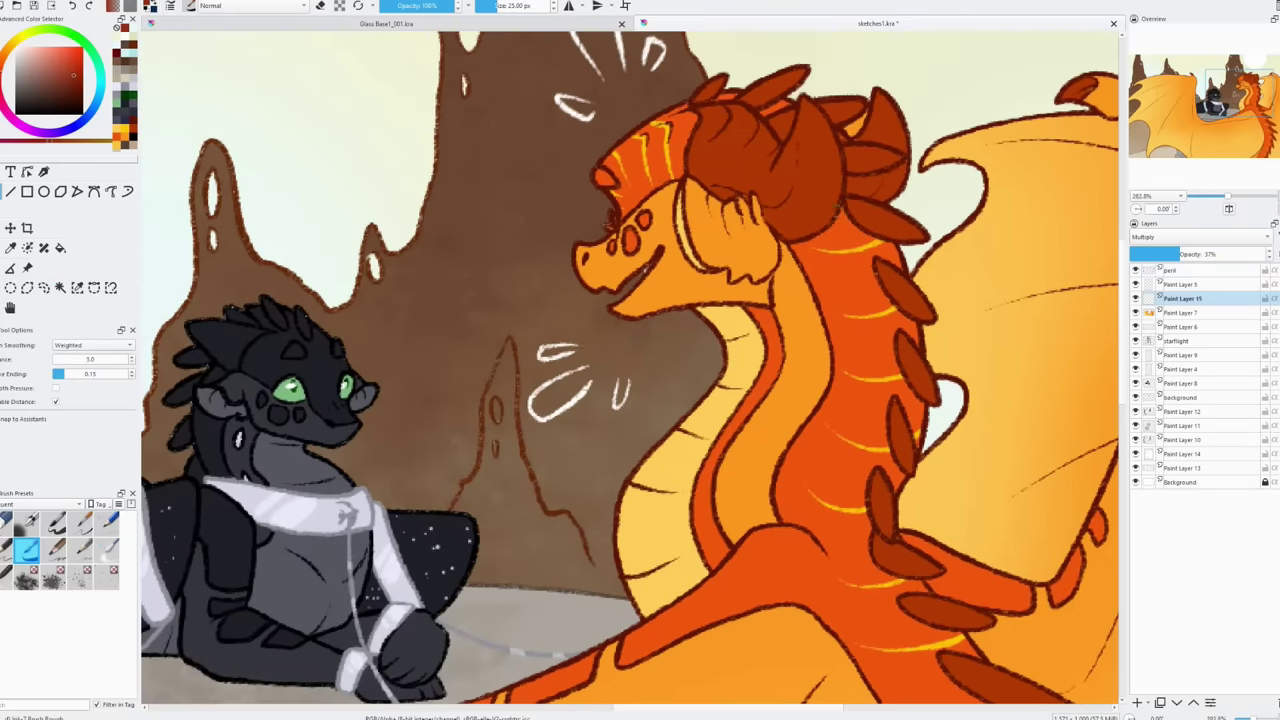